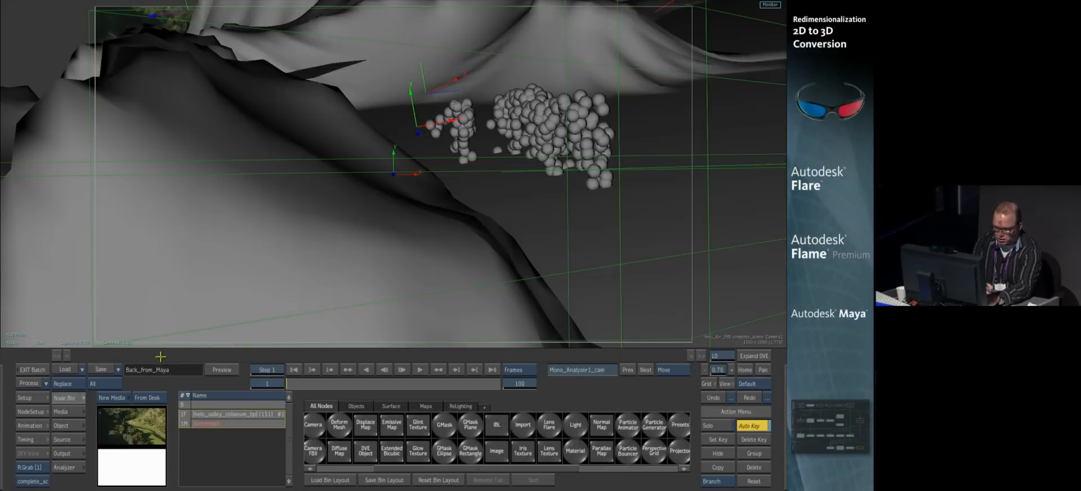
Change Camera1 from a mono camera to a stereo camera in its basic settings
click(67, 426)
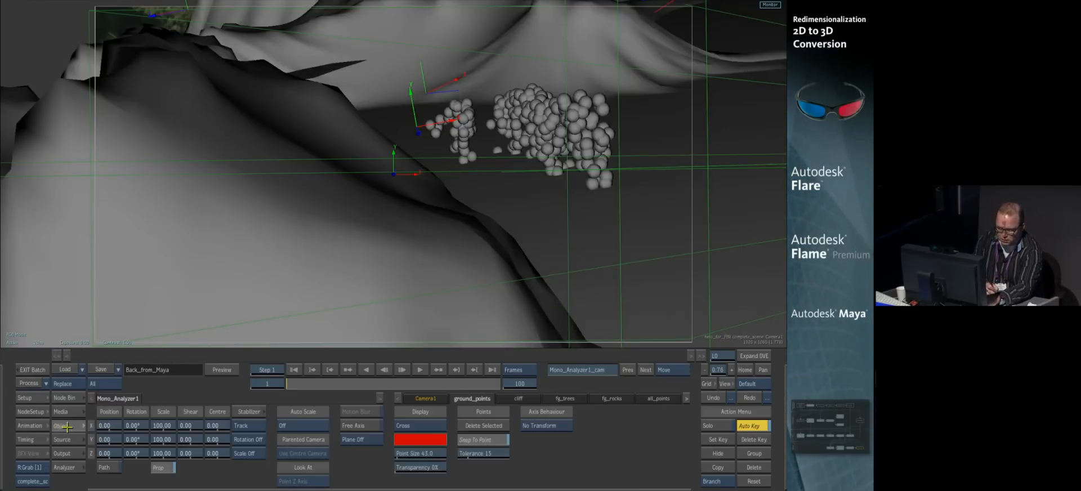
click(425, 399)
click(463, 414)
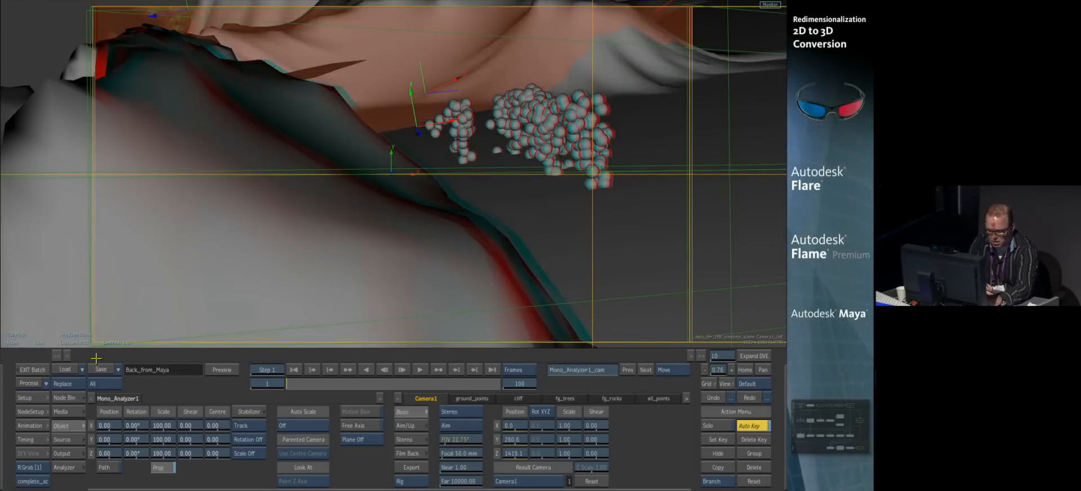
Examine the zero-parallax plane and imported rock geometry in the anaglyph view and in an orbited working view
key(shift+i)
drag(289, 388, 266, 405)
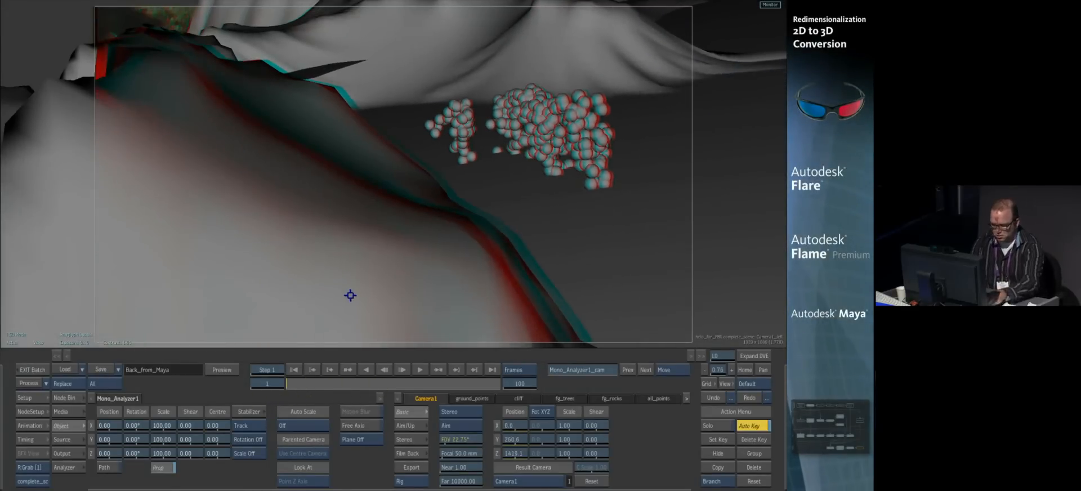
key(shift+i)
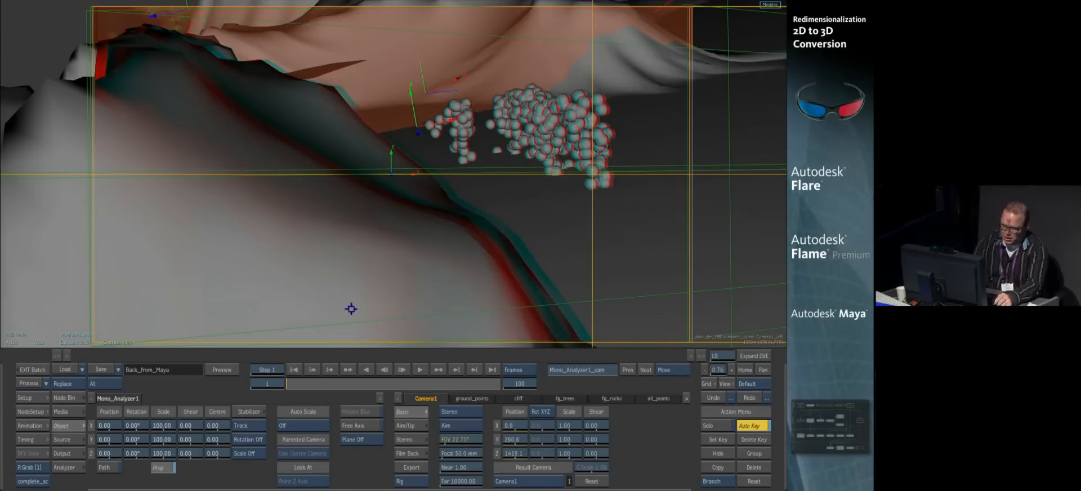
key(F4)
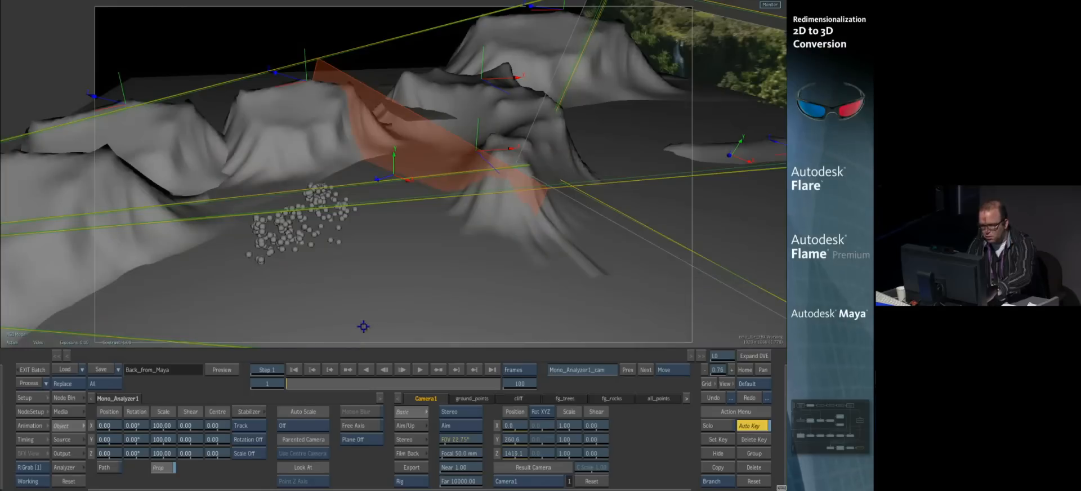
drag(535, 232, 383, 239)
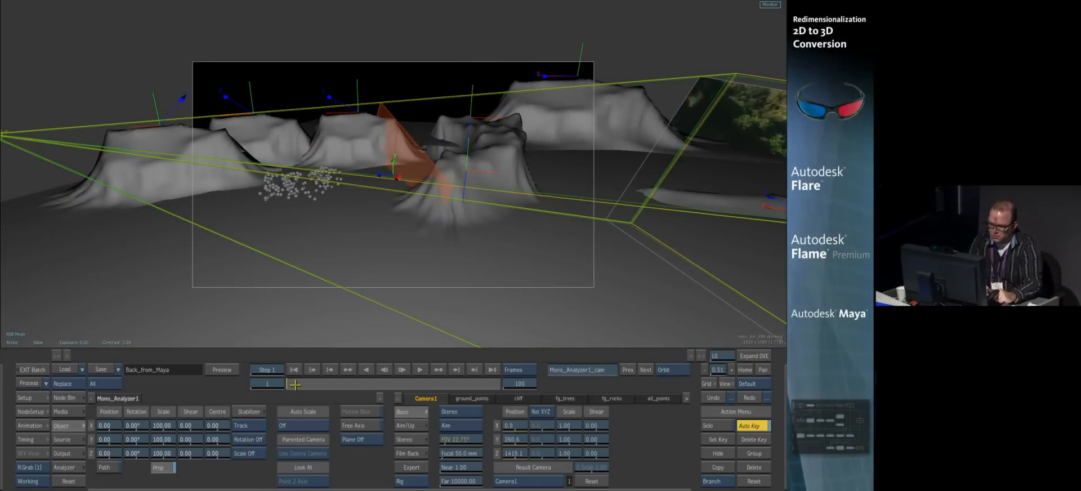
mouse_move(295, 384)
mouse_down()
mouse_move(360, 388)
mouse_move(208, 393)
mouse_up()
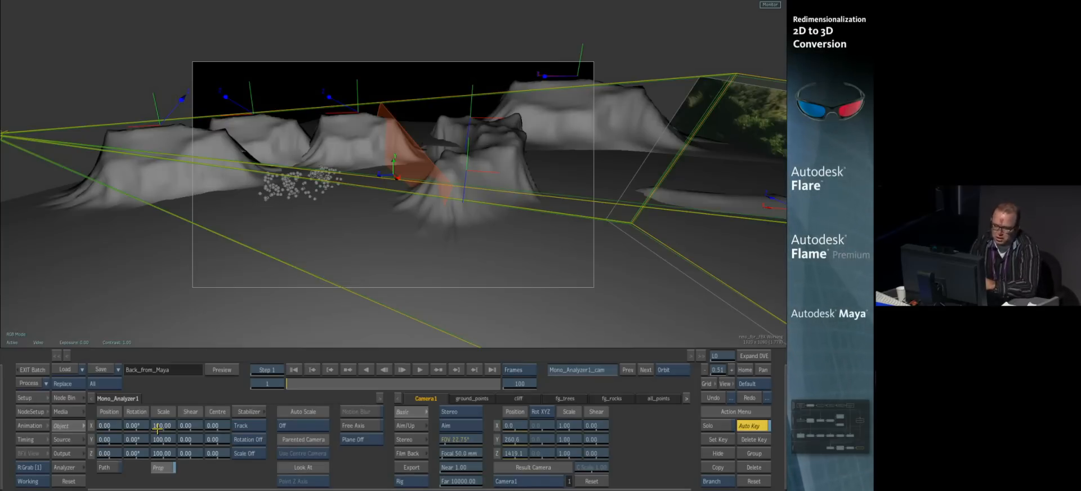
drag(496, 270, 398, 277)
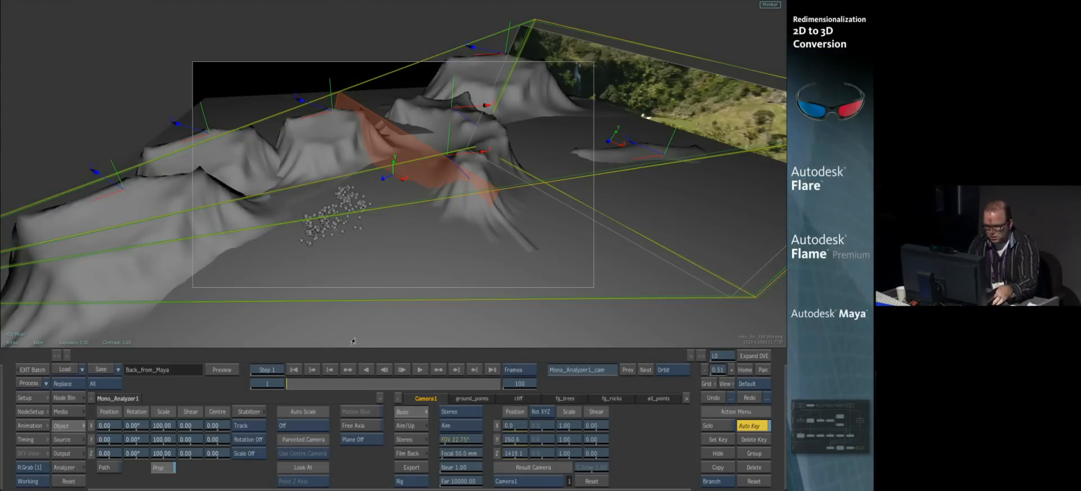
Move the diffuse1 map and its axis beneath the material1 node in the Action schematic
key(F4)
drag(473, 287, 270, 197)
mouse_move(434, 250)
mouse_down()
mouse_move(374, 244)
mouse_move(217, 285)
mouse_up()
drag(461, 247, 277, 269)
click(159, 251)
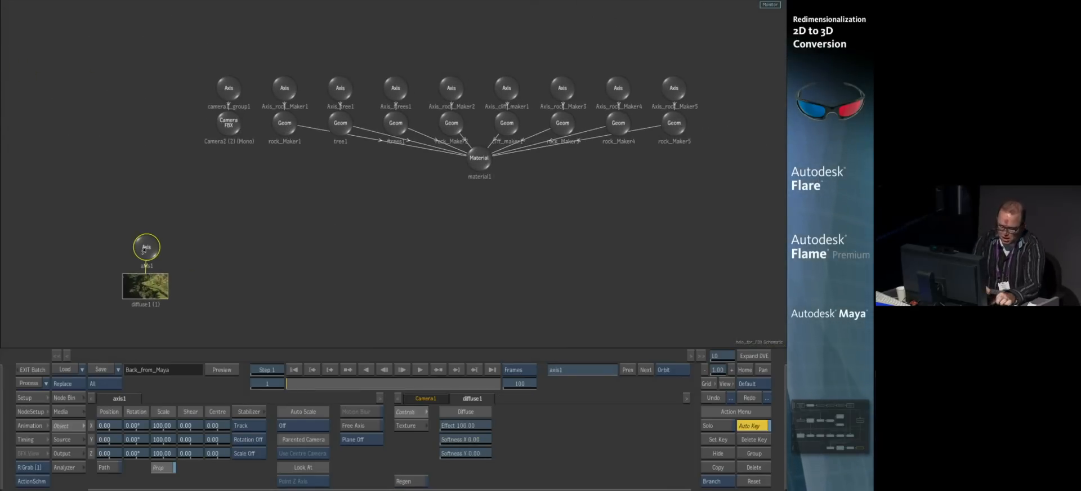
drag(159, 250, 491, 237)
Set material1's diffuse colour to 100 and attach the diffuse1 map's axis to it, with schematic and camera result side by side
click(479, 159)
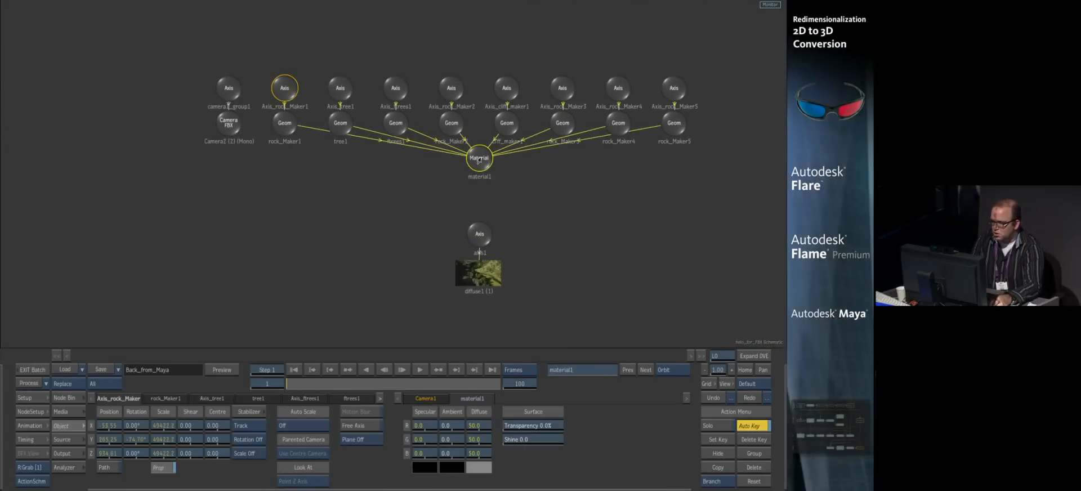
drag(476, 435, 484, 210)
click(479, 234)
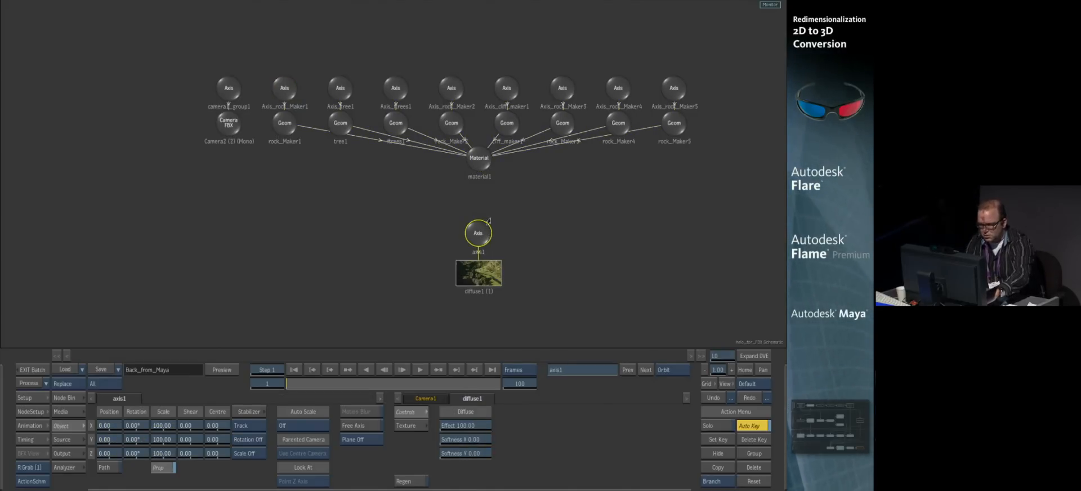
key(F1)
key(alt+2)
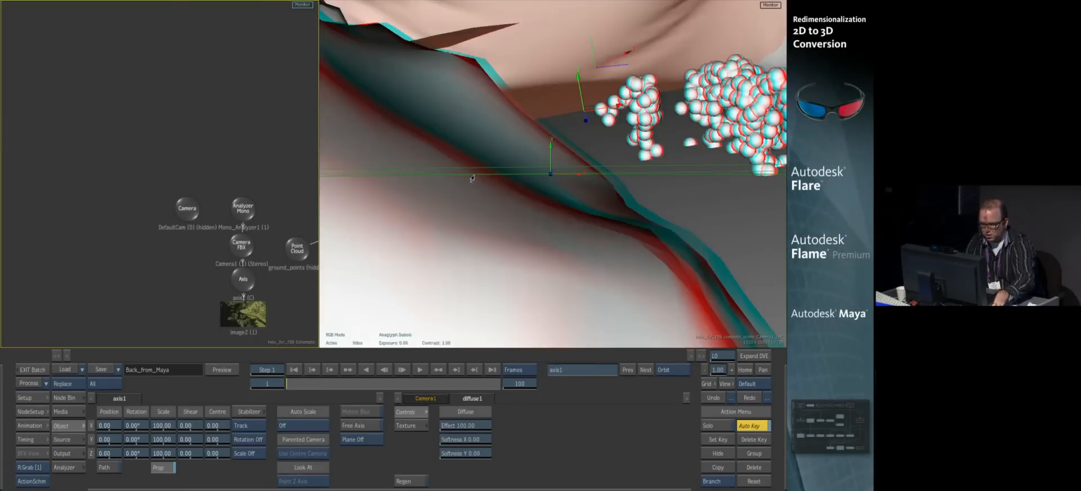
drag(323, 156, 319, 152)
click(180, 182)
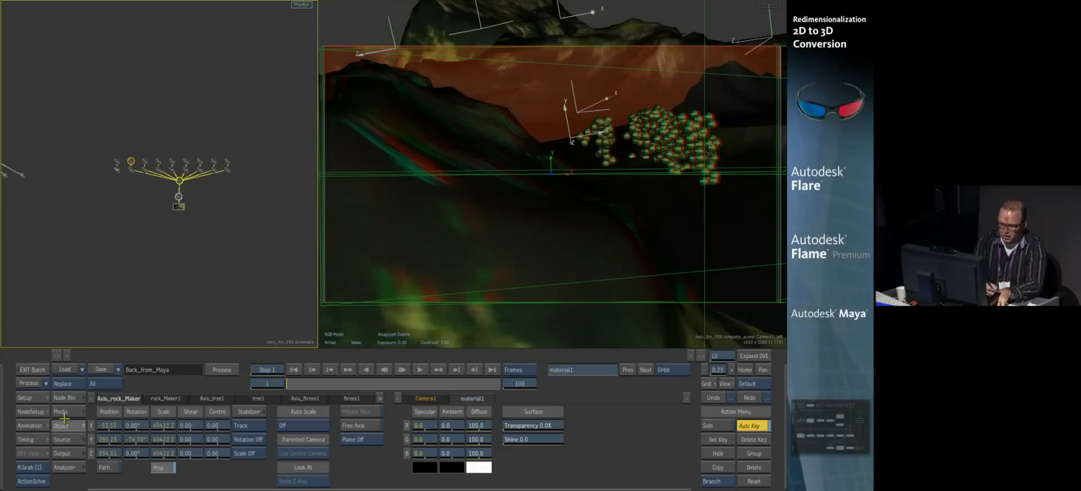
Turn off shading in the Action's rendering setup and move to about frame 29
click(37, 411)
click(276, 438)
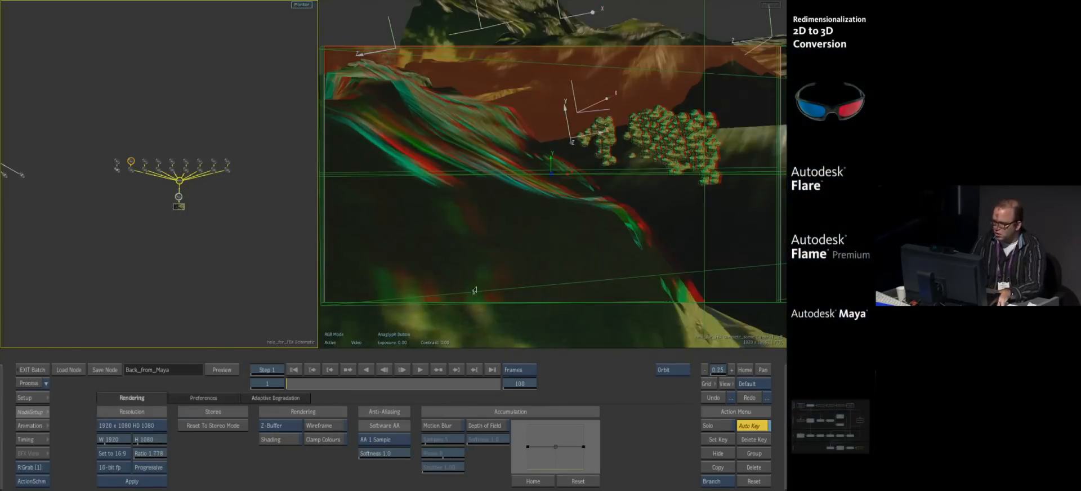
click(326, 389)
drag(326, 389, 346, 389)
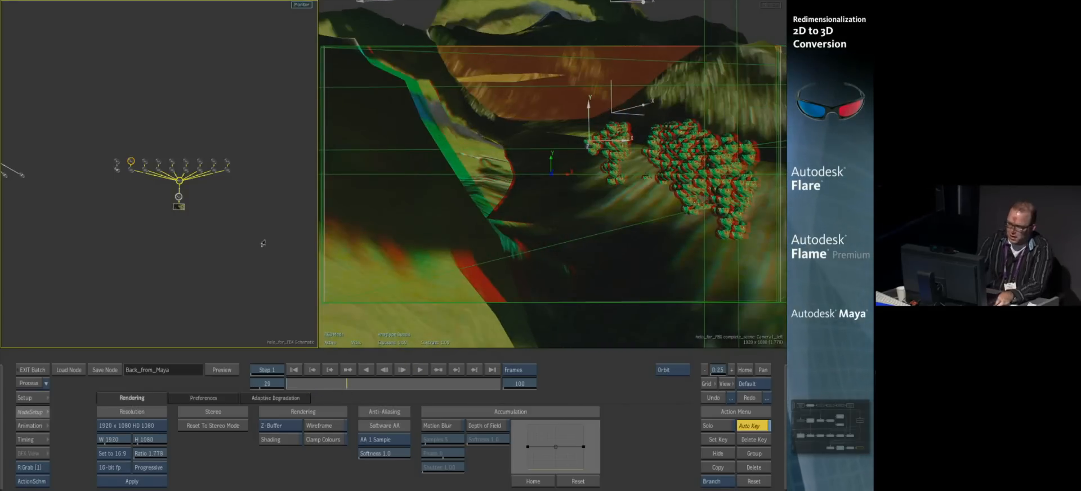
Set the diffuse1 texture mapping to Projection
click(179, 206)
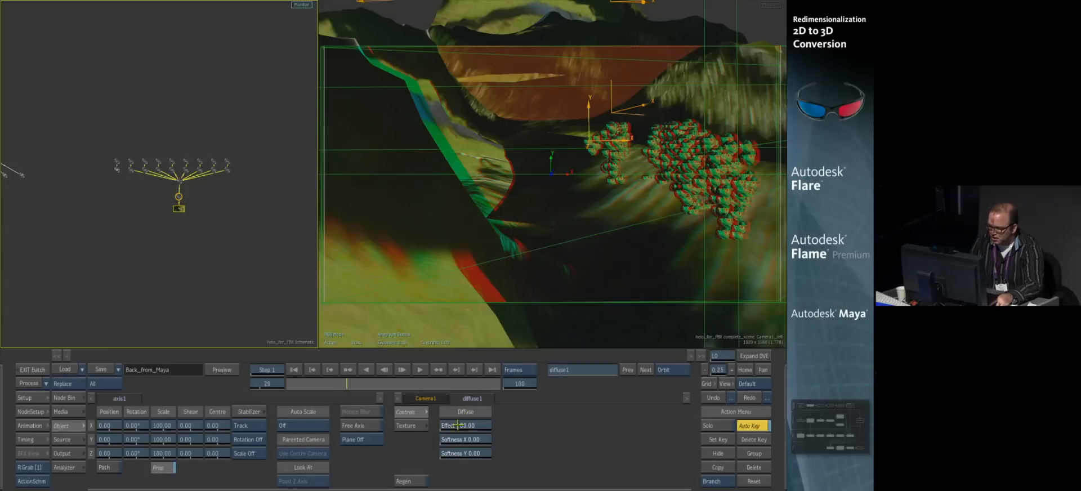
click(416, 427)
click(526, 428)
click(527, 402)
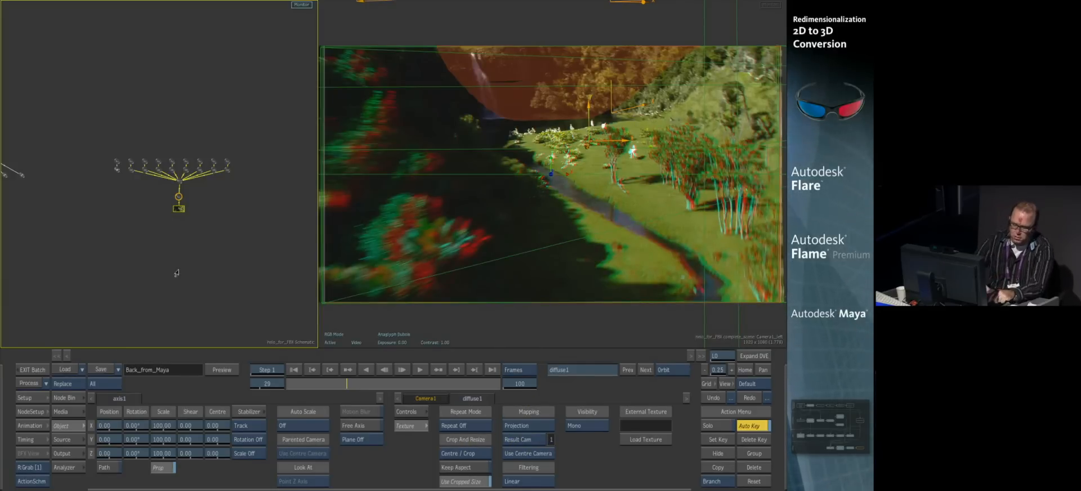
Inspect the footage projected onto the geometry from a working view and across several frames, with and without the overlay icons
key(F1)
drag(252, 257, 150, 287)
drag(233, 272, 286, 271)
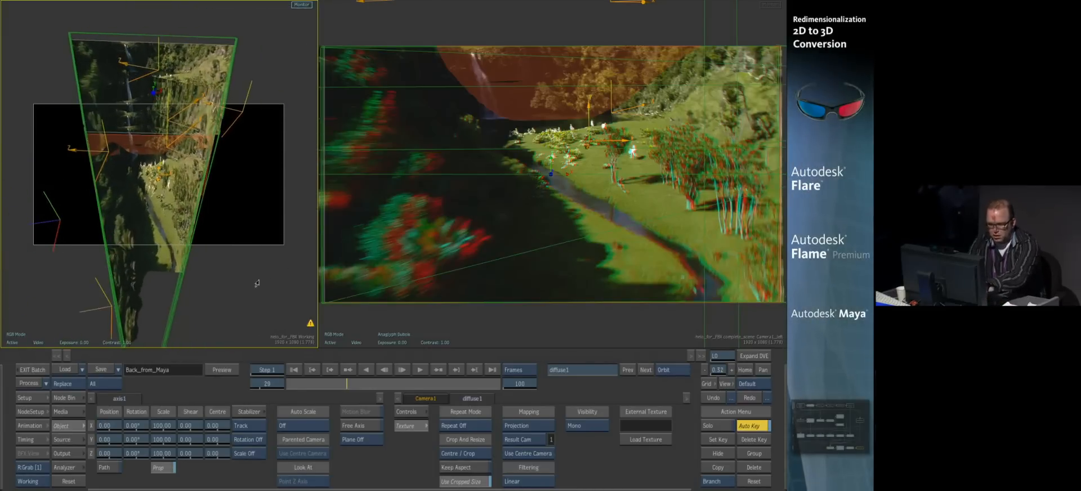
drag(346, 383, 396, 385)
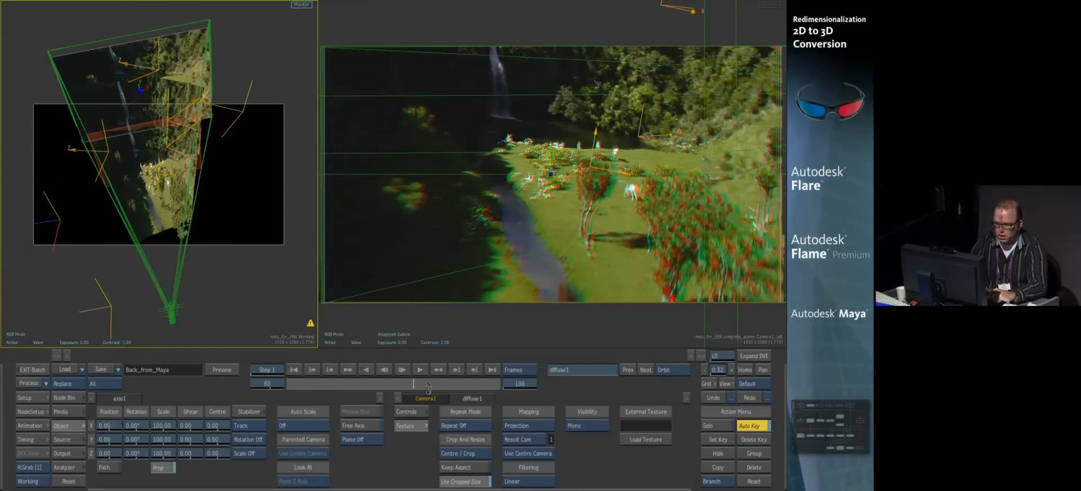
mouse_move(393, 388)
mouse_down()
mouse_move(288, 388)
mouse_move(373, 386)
mouse_move(483, 358)
mouse_move(434, 370)
mouse_move(305, 362)
mouse_up()
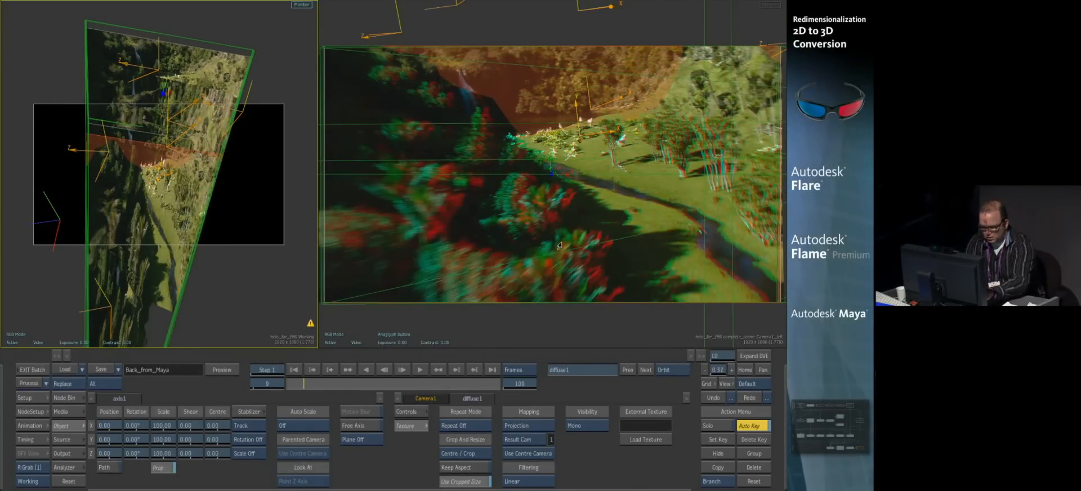
key(shift+i)
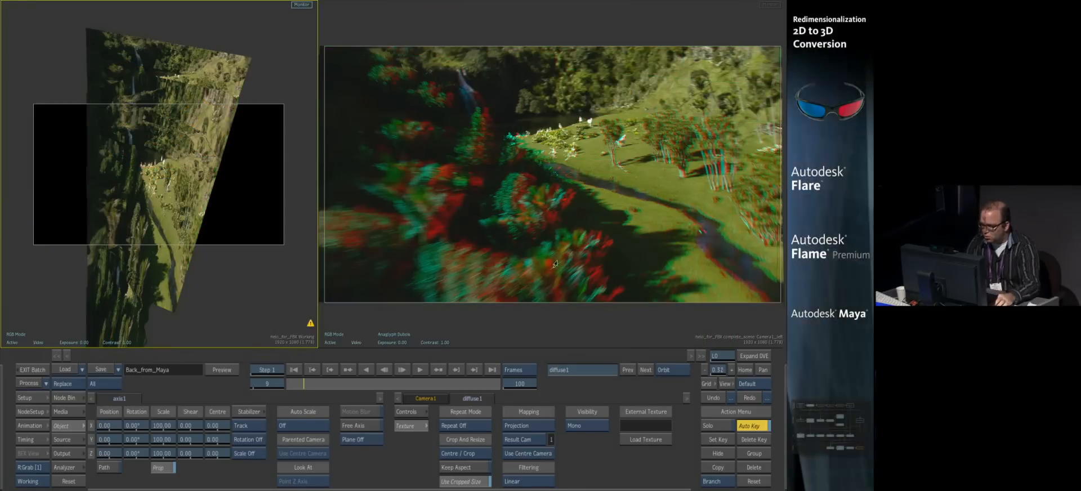
drag(311, 385, 395, 388)
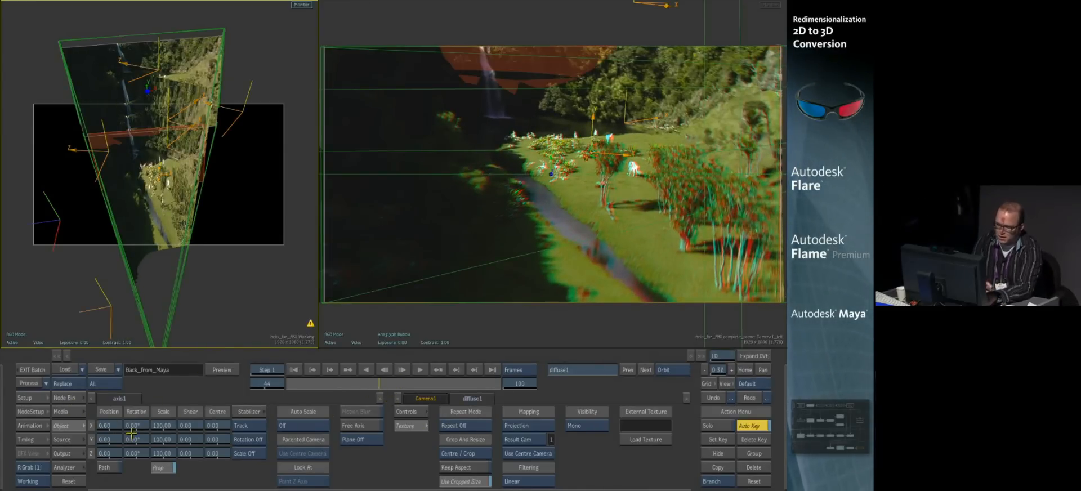
Select Camera1 in the schematic and adjust the zero parallax distance in its stereo settings at frame 44
key(F4)
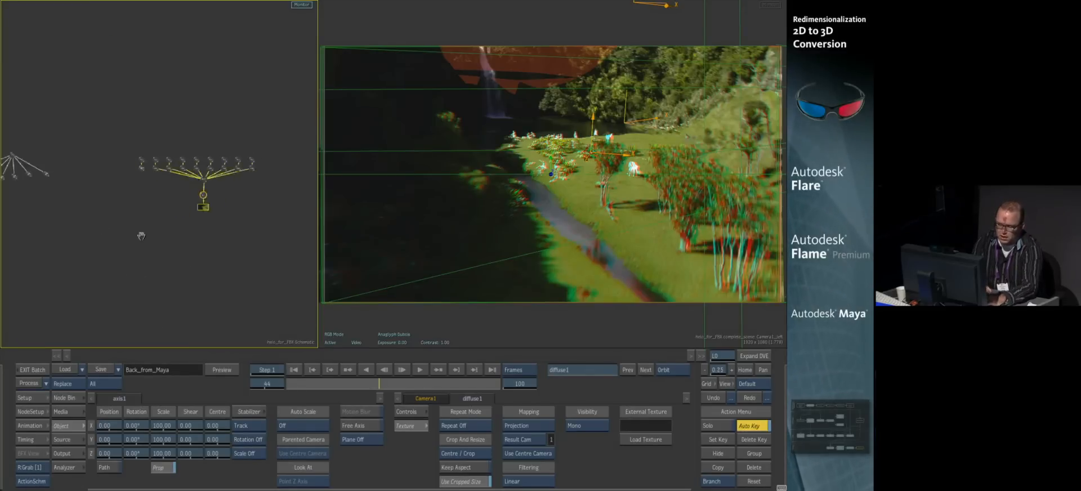
drag(95, 275, 228, 271)
drag(123, 295, 274, 268)
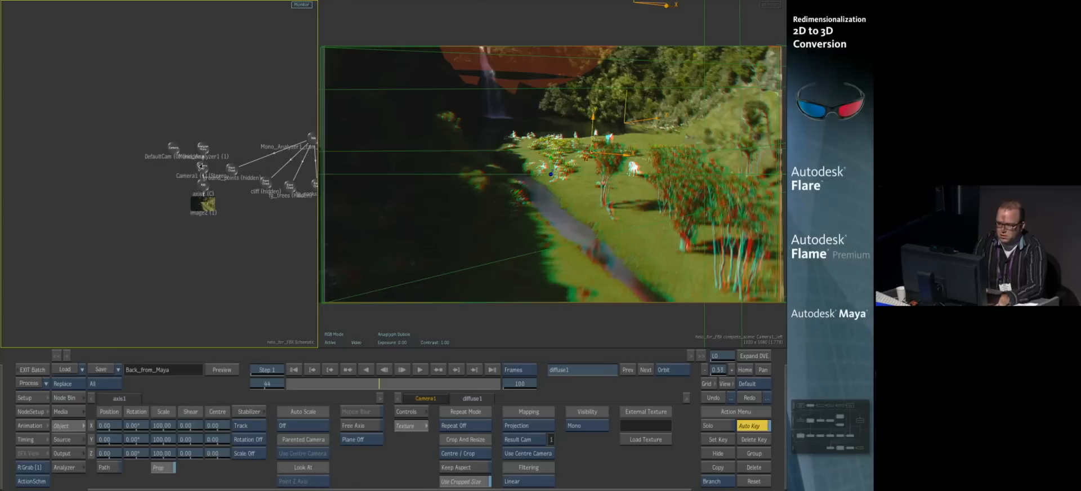
click(202, 167)
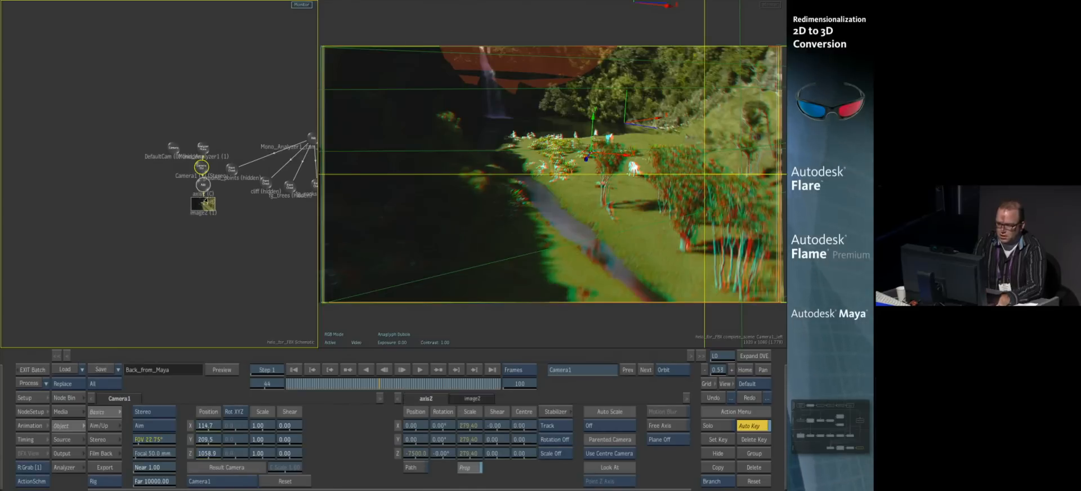
click(104, 440)
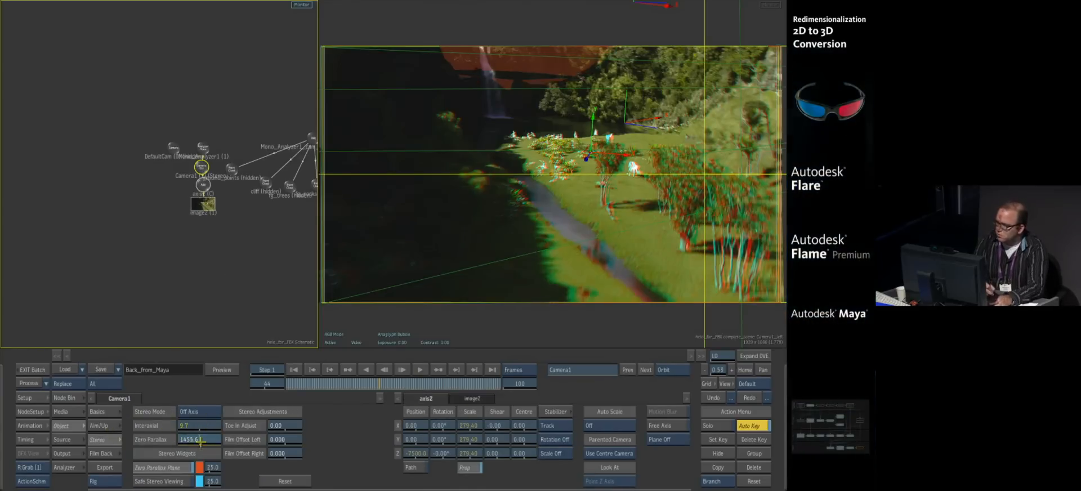
drag(202, 443, 129, 412)
Set Camera1's zero parallax to 507.6 at frame 77 and check the anaglyph image without the overlay icons
drag(383, 387, 451, 379)
drag(197, 438, 86, 438)
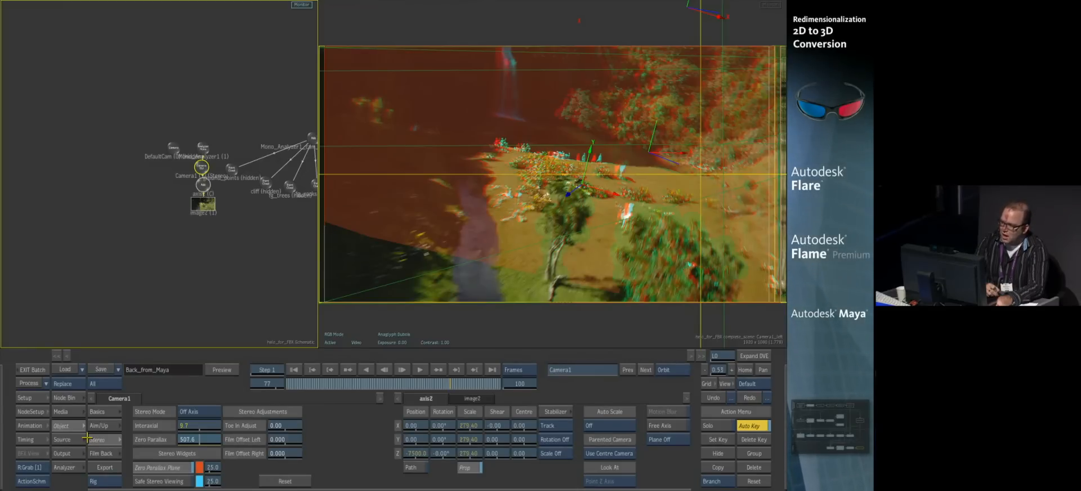
key(shift+i)
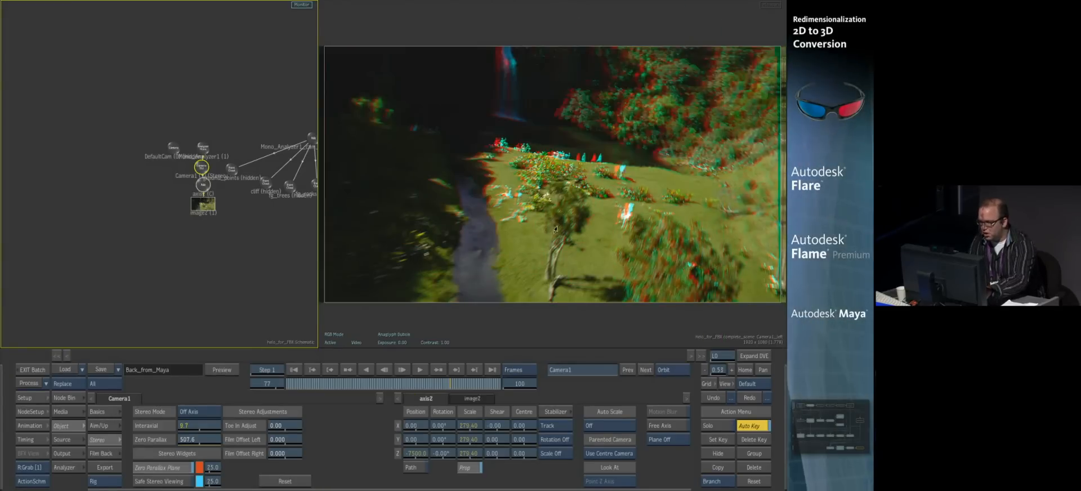
key(shift+i)
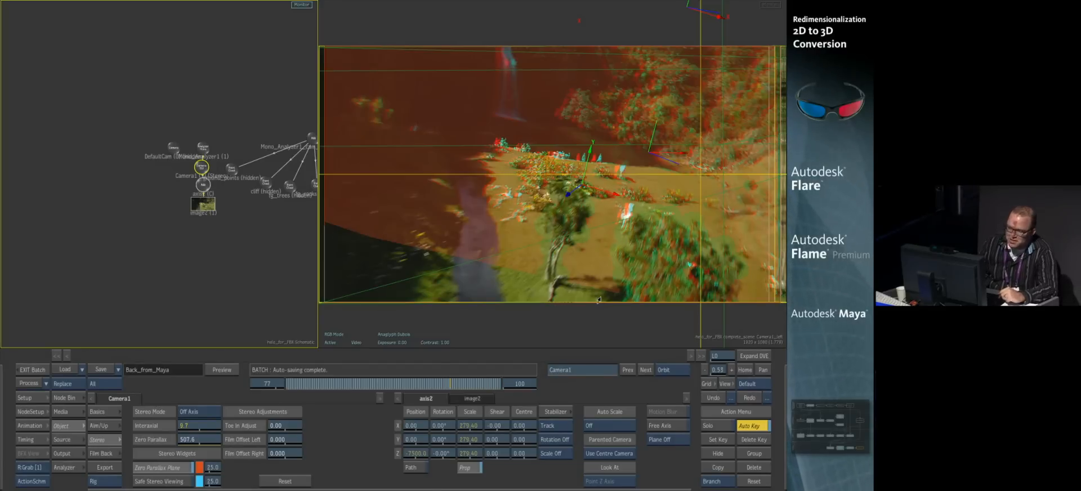
Open the completed 3D composite's Action node from the batch schematic and go to frame 84
mouse_move(1, 432)
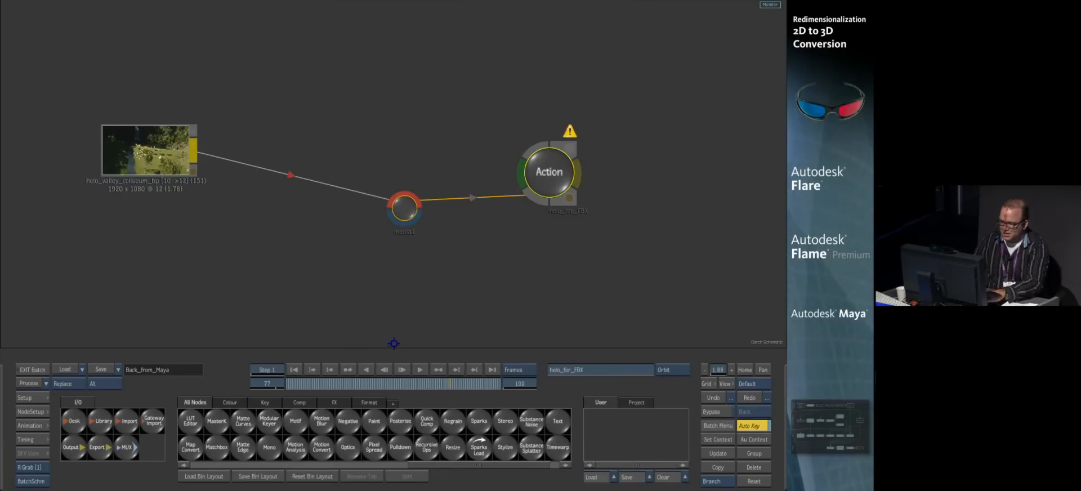
double_click(563, 214)
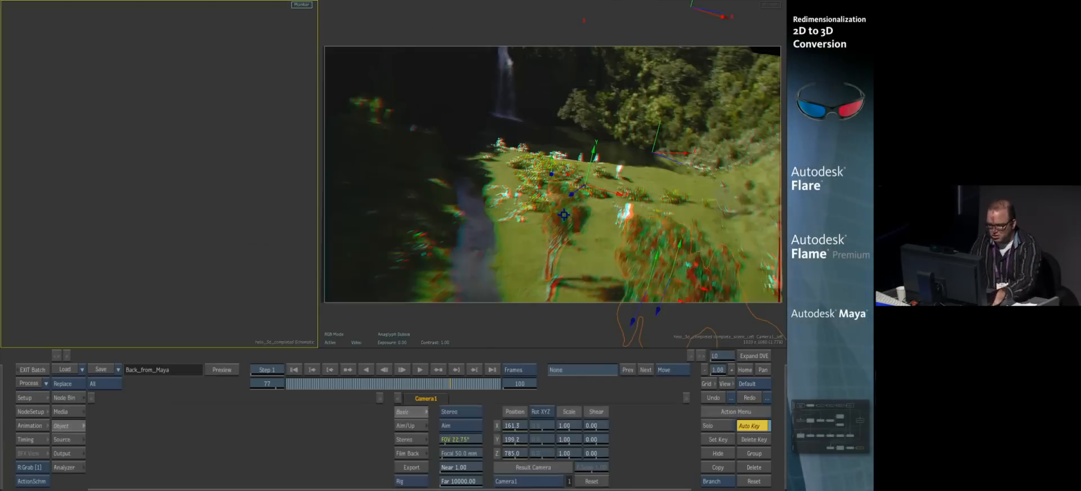
click(457, 386)
drag(457, 386, 466, 385)
Enlarge the camera result view around the foreground trees and select the LARGE_TREES mask
drag(467, 226, 372, 181)
drag(436, 238, 471, 252)
drag(347, 241, 478, 216)
drag(320, 202, 164, 222)
drag(463, 199, 318, 238)
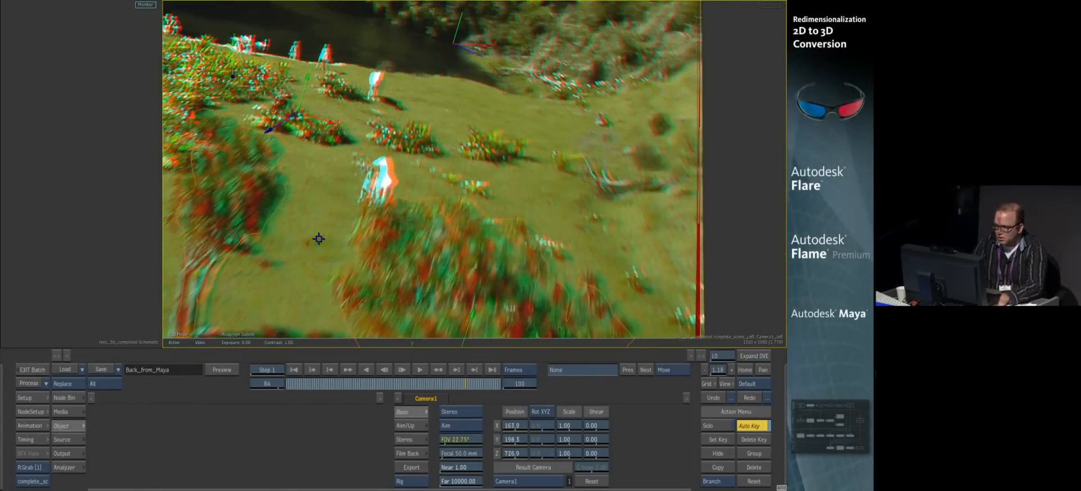
click(407, 197)
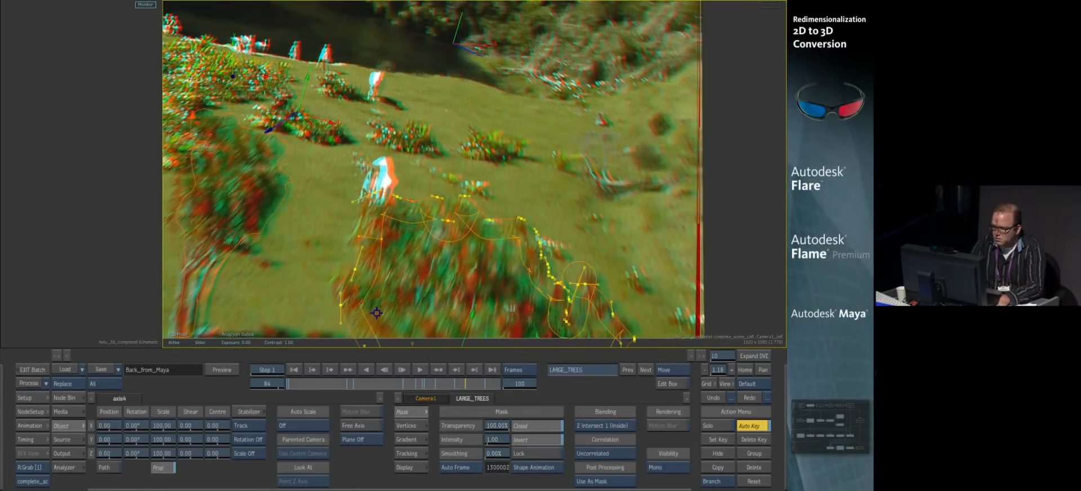
Extend the LARGE_TREES mask outward past the white figure beside the foreground trees at frame 88 and check the anaglyph without icons
drag(375, 386, 417, 384)
mouse_move(443, 275)
mouse_down()
mouse_move(419, 341)
mouse_move(432, 290)
mouse_up()
drag(357, 223, 352, 269)
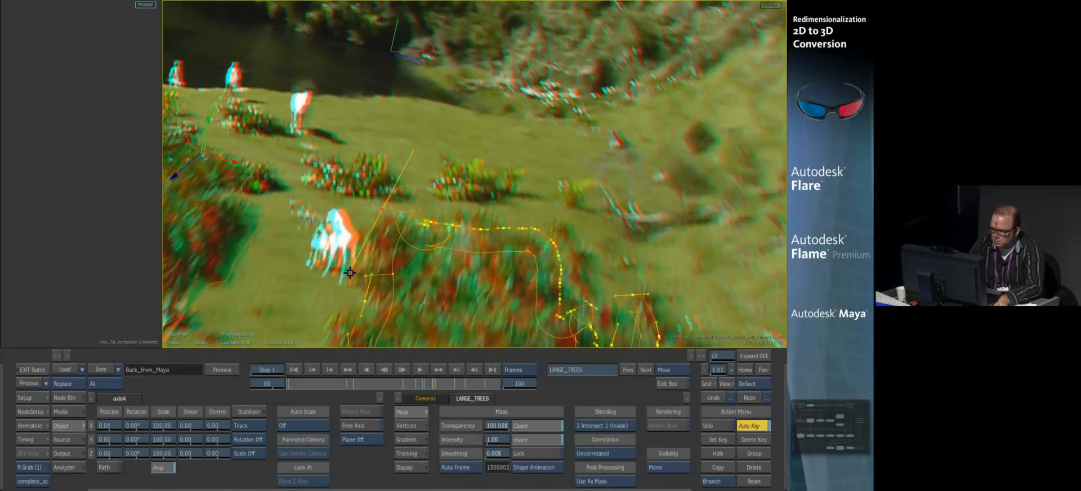
drag(341, 216, 315, 216)
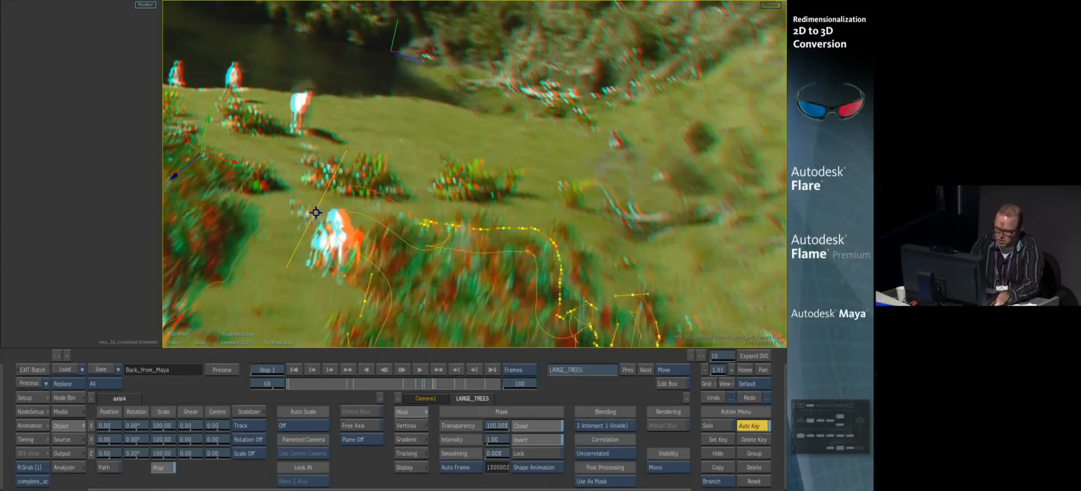
key(shift+i)
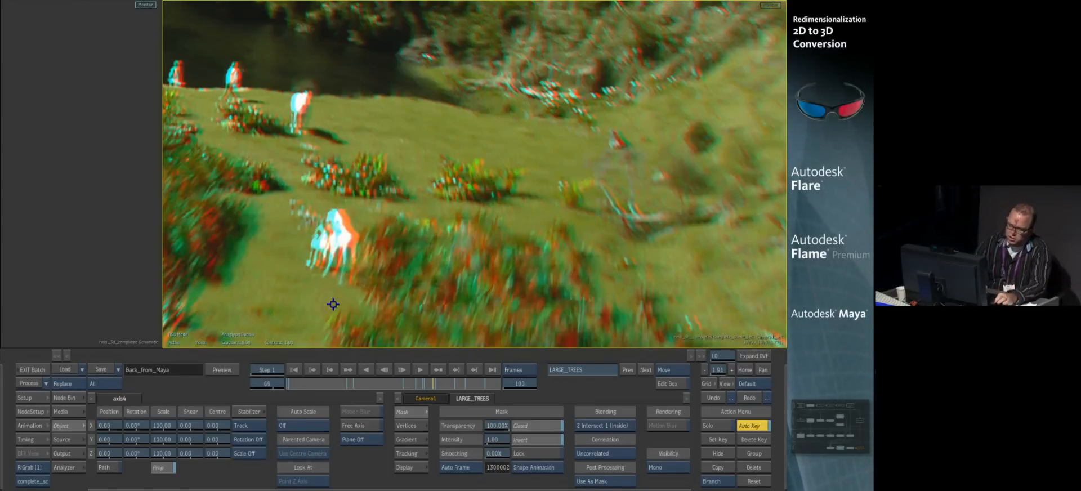
Go to frame 41 and examine the whole projected valley scene by orbiting around it in the working view
mouse_move(1, 418)
double_click(555, 219)
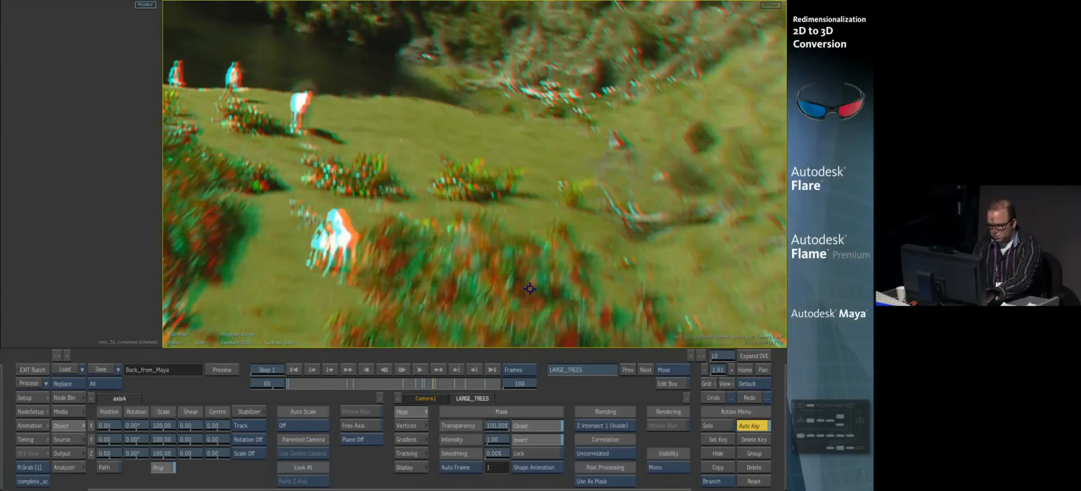
drag(637, 241, 498, 244)
drag(407, 383, 396, 403)
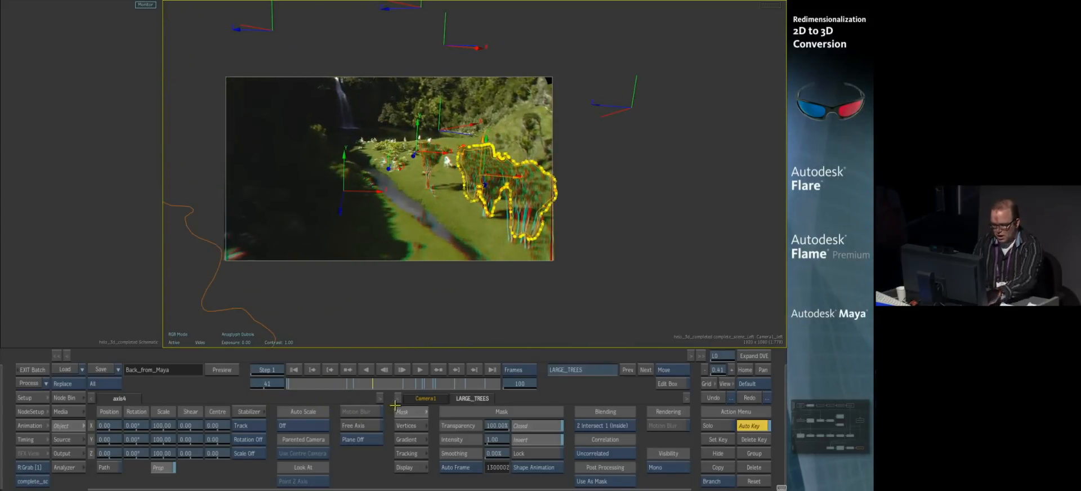
key(F4)
key(o)
drag(476, 337, 313, 294)
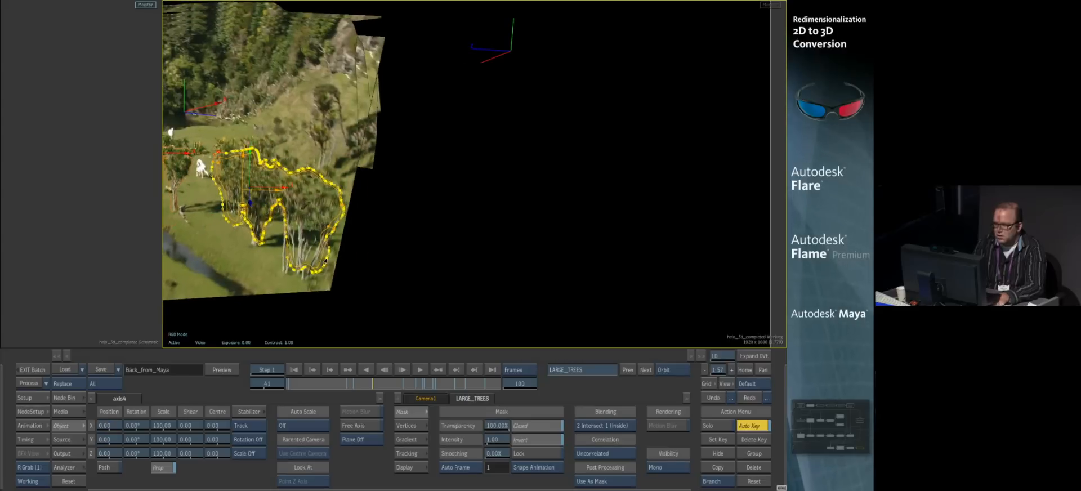
drag(441, 189, 360, 332)
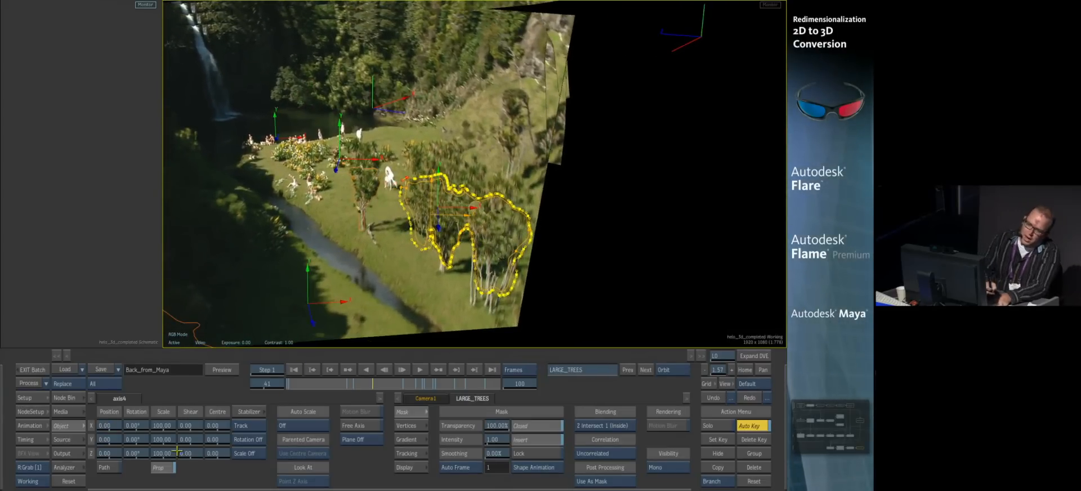
Open the kitchen scene's KITCHEN_FBX Action node from the batch schematic and go to frame 1
mouse_move(2, 458)
drag(454, 341, 427, 278)
drag(733, 366, 727, 369)
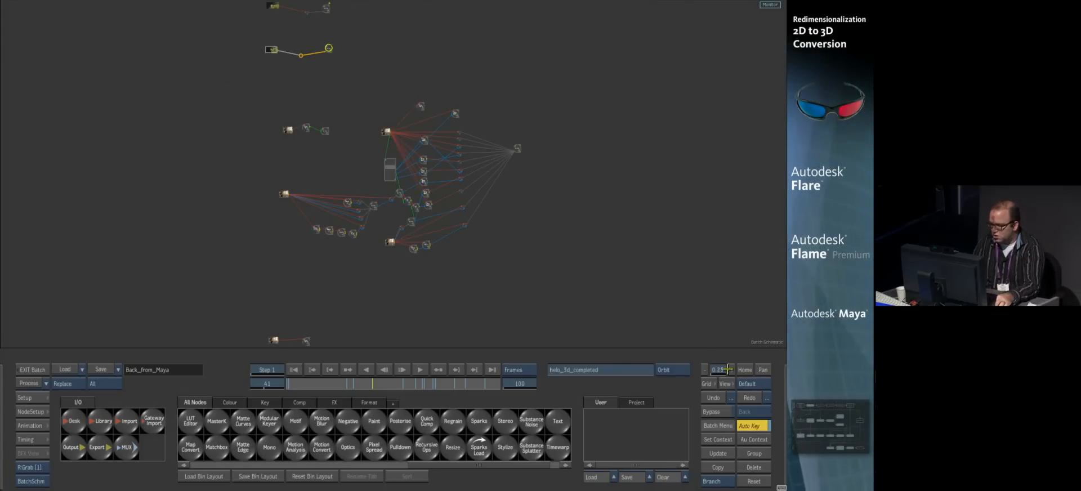
scroll(397, 283, up, 5)
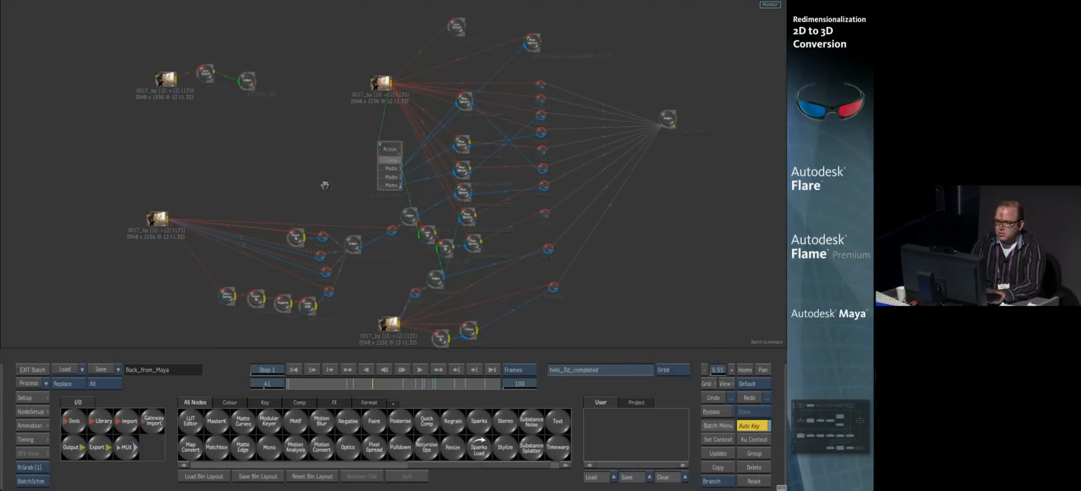
drag(372, 282, 463, 292)
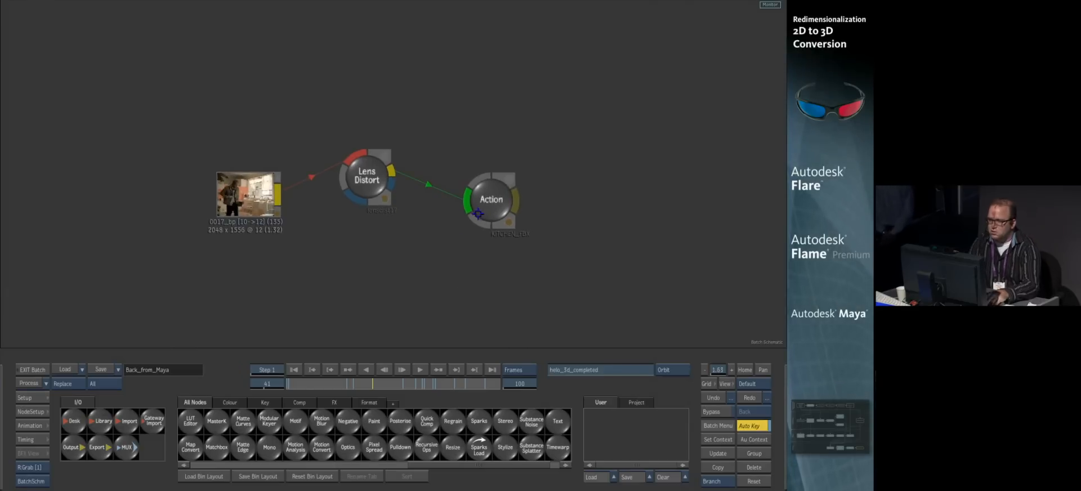
click(496, 214)
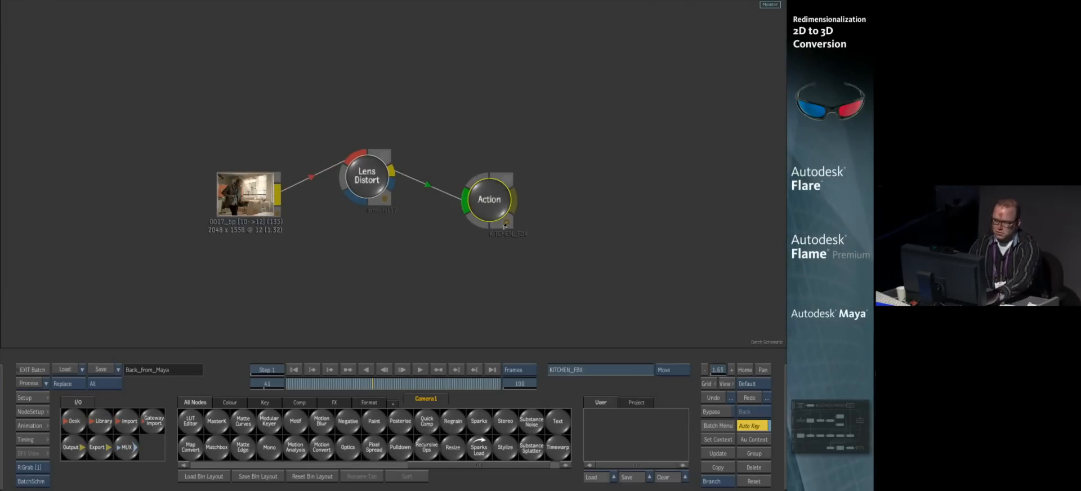
double_click(480, 198)
drag(351, 383, 287, 383)
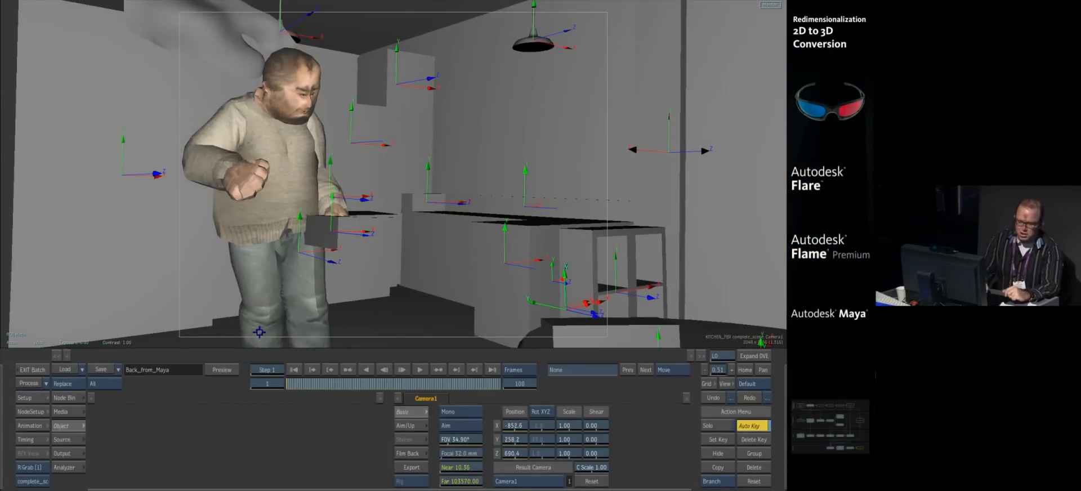
Turn on wireframe rendering for the kitchen scene, select the man's geometry and check its alignment, ending at frame 17
click(32, 411)
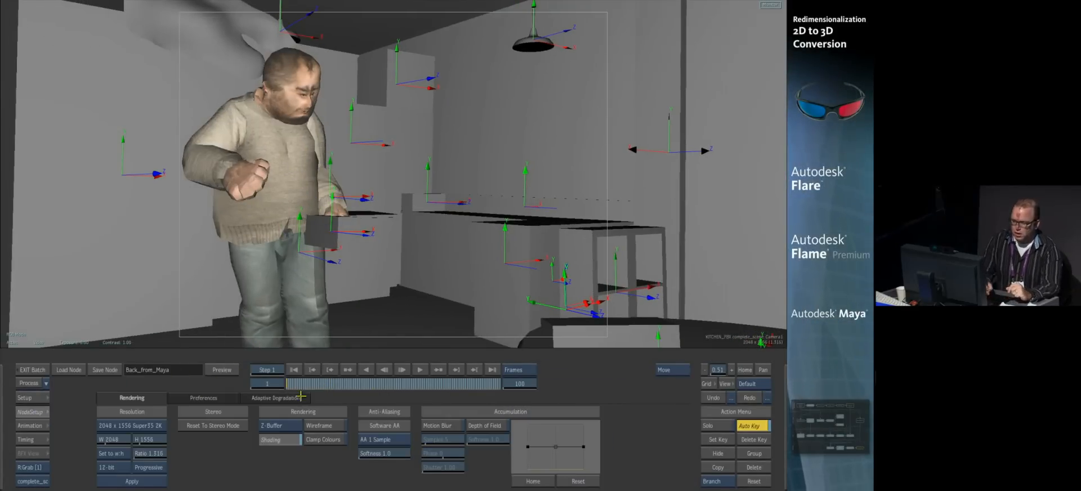
click(315, 425)
drag(303, 384, 353, 385)
key(Left)
key(Left)
click(314, 137)
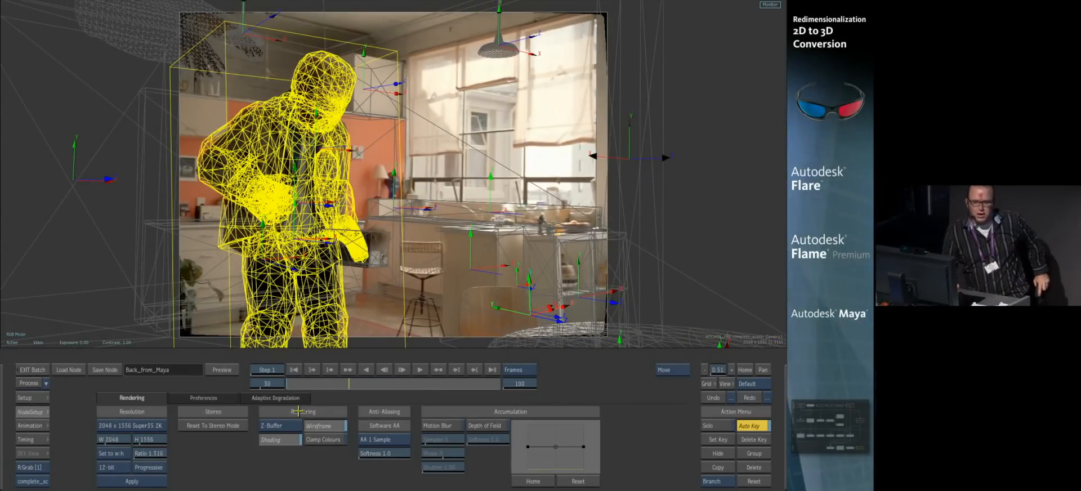
drag(365, 385, 321, 385)
Locate the man_key_roto88 Action node in the batch schematic's keying branch and open it
mouse_move(3, 442)
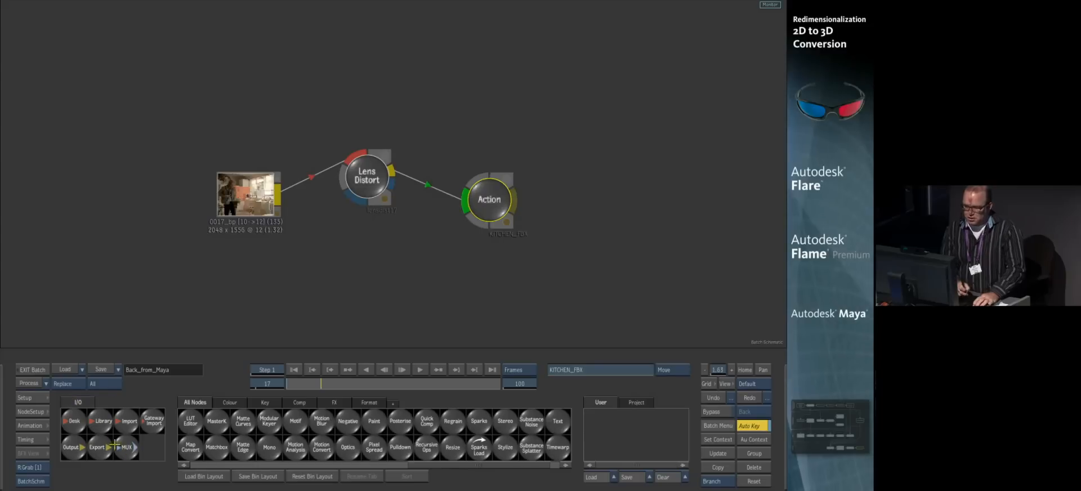
drag(625, 277, 369, 192)
drag(405, 298, 403, 156)
drag(377, 253, 438, 218)
click(389, 190)
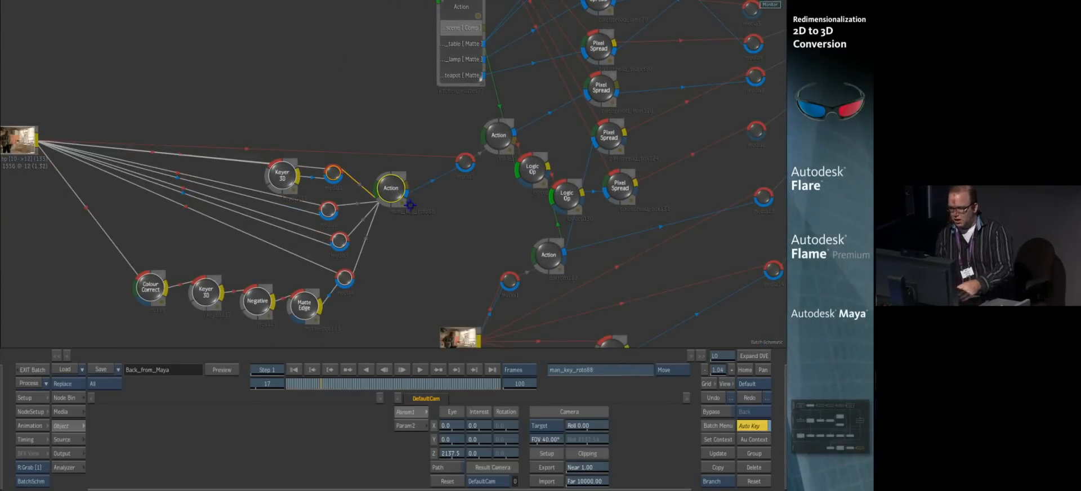
mouse_move(533, 240)
mouse_down()
mouse_move(507, 254)
mouse_move(533, 236)
mouse_up()
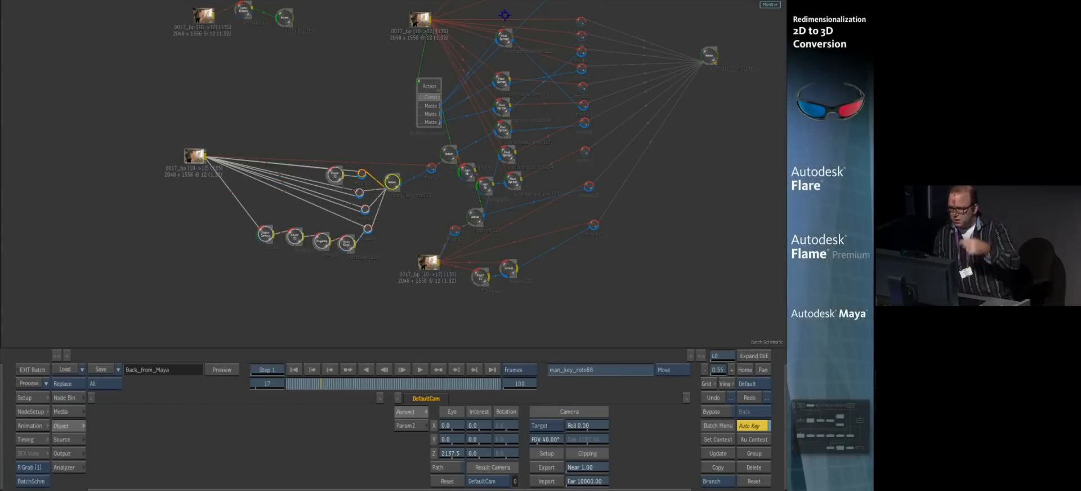
drag(317, 268, 454, 207)
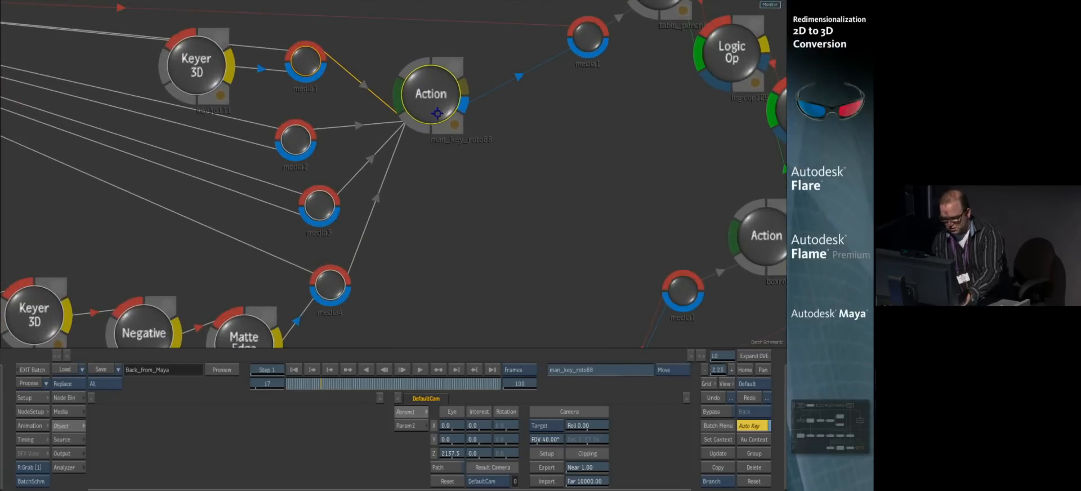
double_click(433, 99)
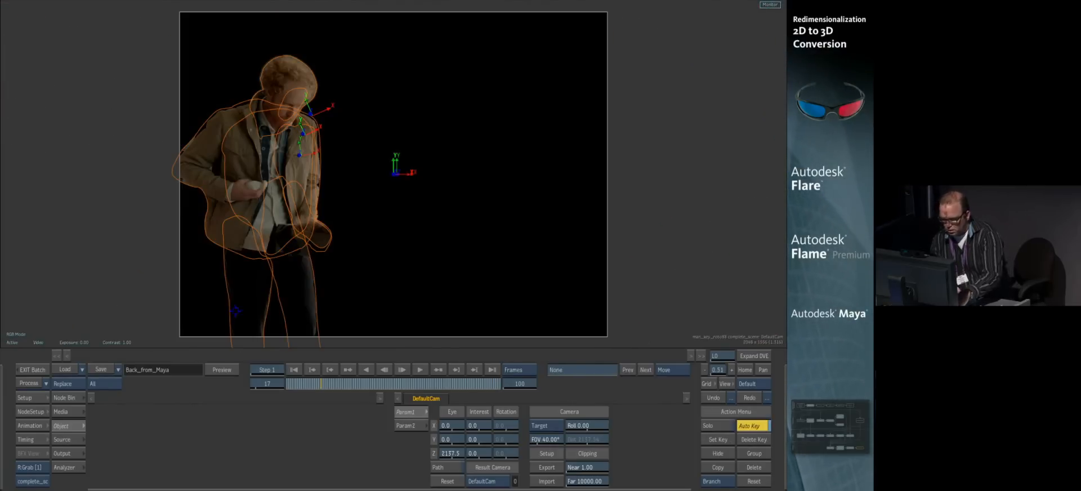
Go to frame 71 and select the head mask around the man's hair
drag(384, 382, 429, 386)
click(438, 388)
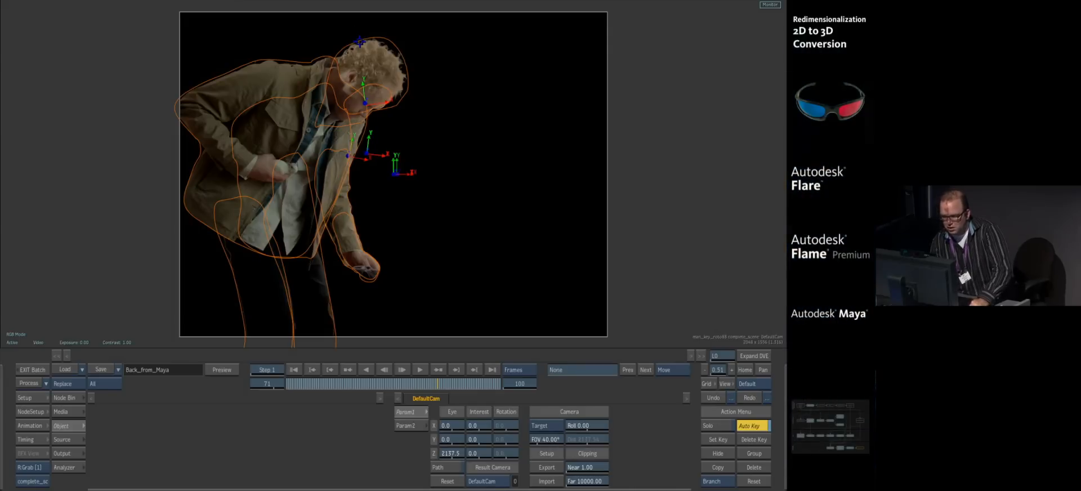
click(335, 62)
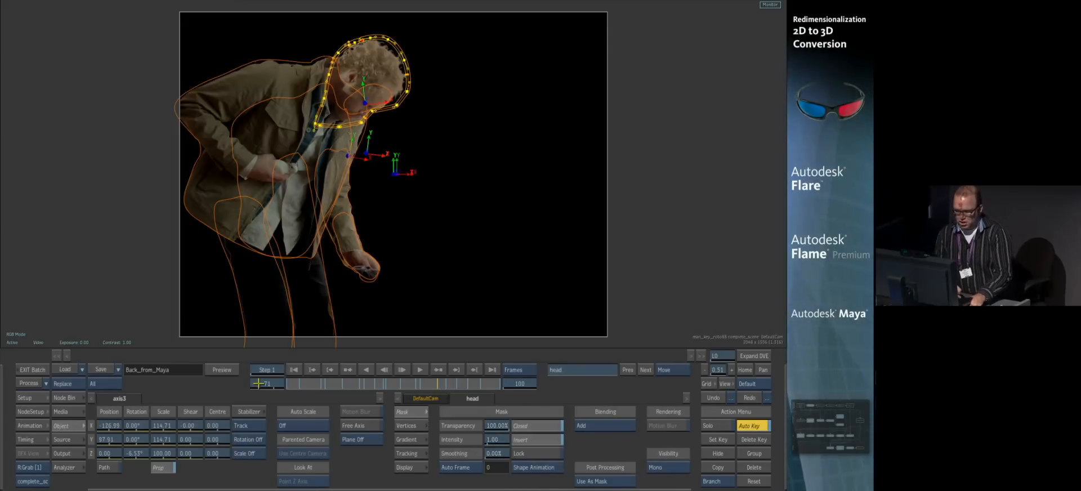
Open the first media's modular keyer and examine its 3D Keyer matte with picking set to Softness
click(60, 398)
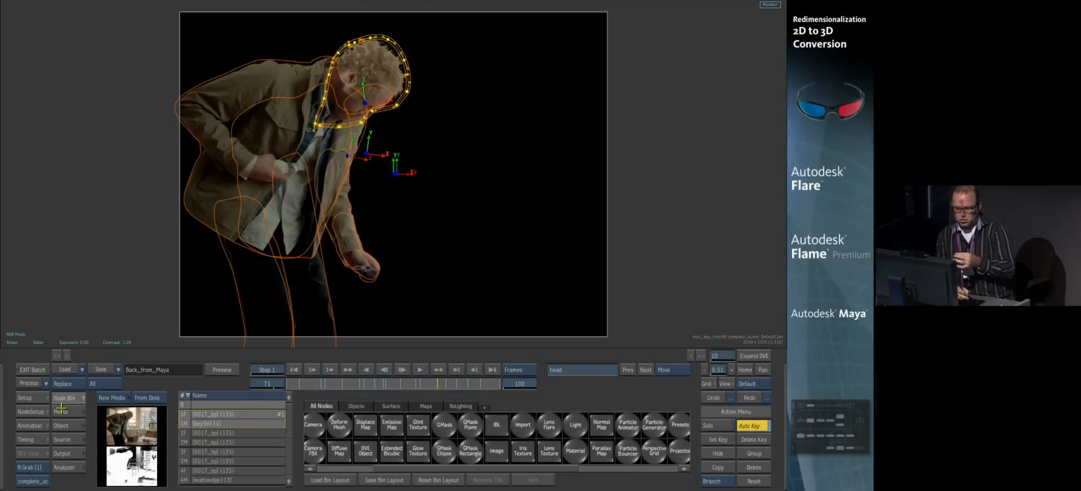
click(61, 411)
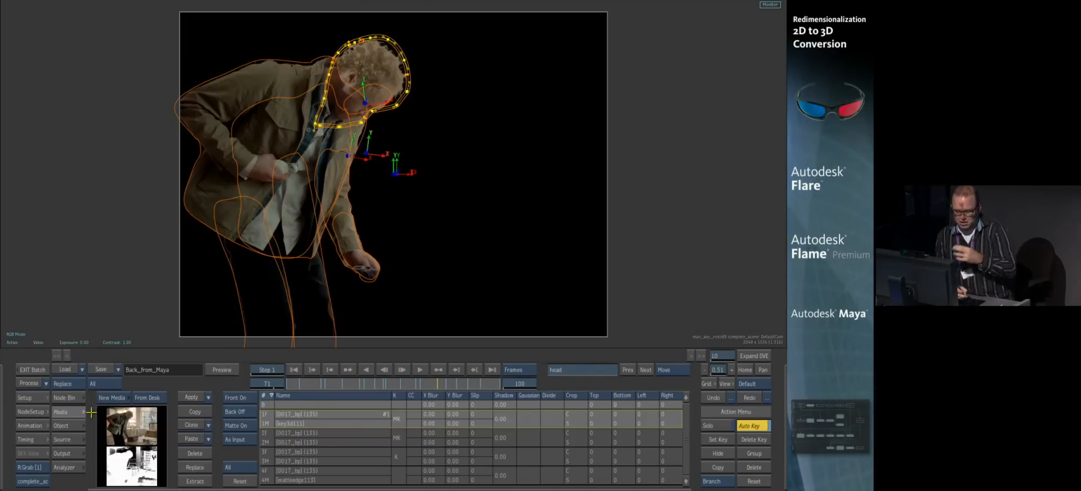
click(397, 421)
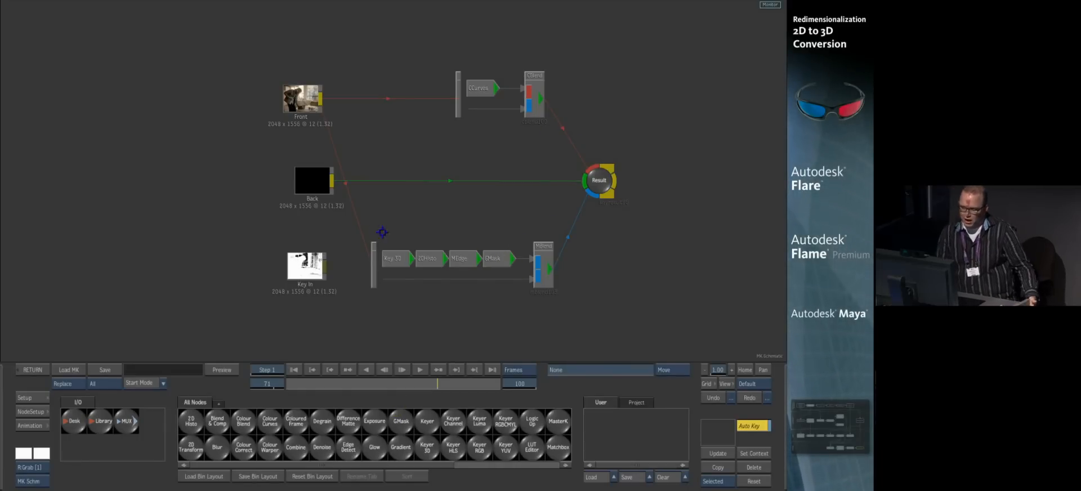
double_click(399, 259)
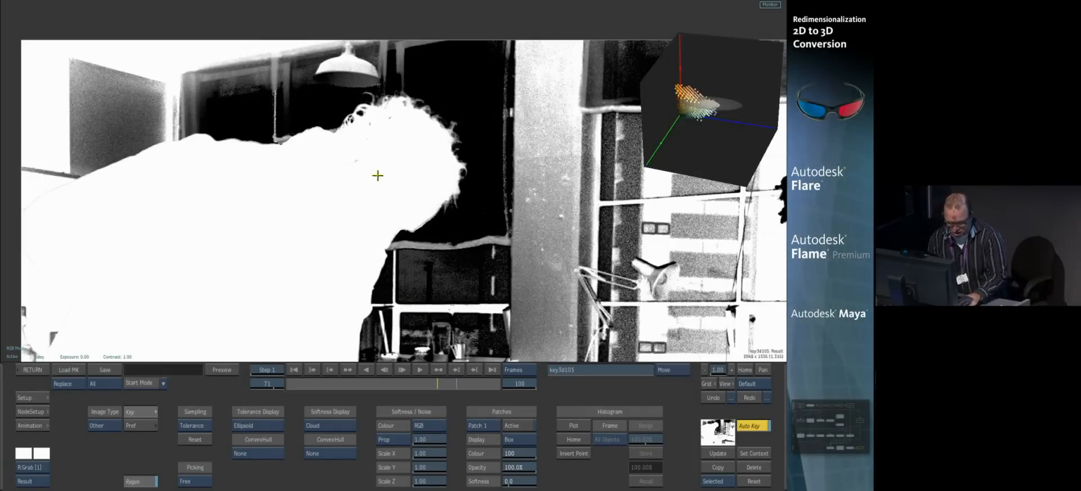
drag(436, 83, 432, 97)
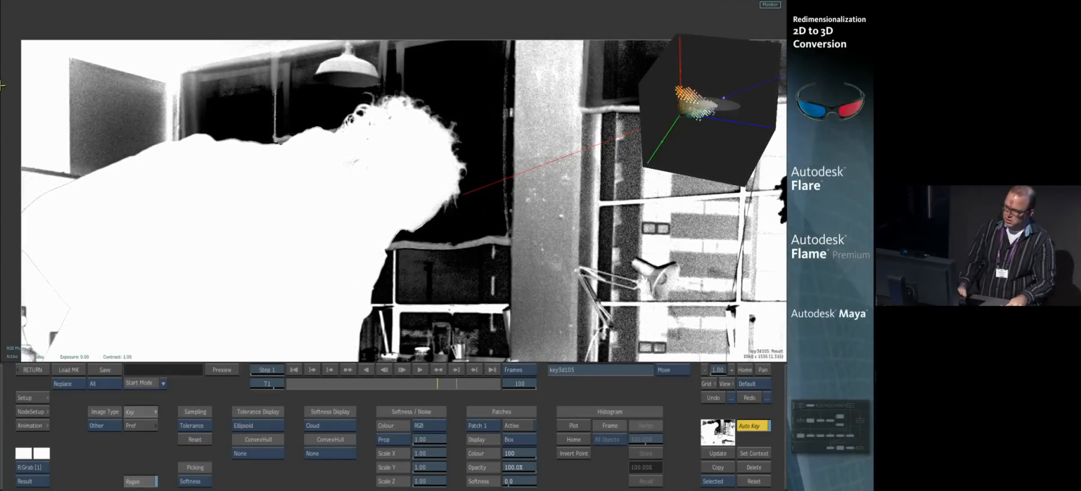
click(33, 370)
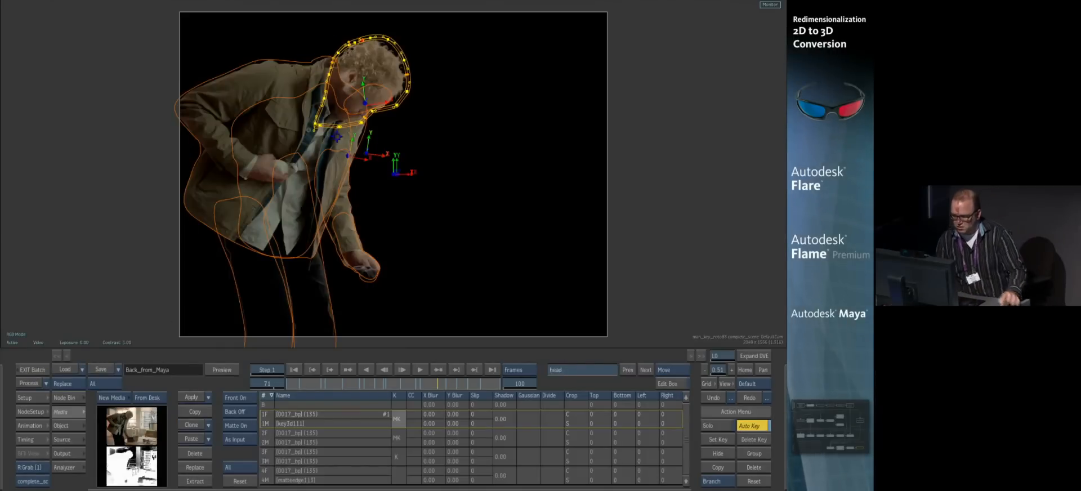
Inspect the gmask2 and head mask shapes close up around the man's collar and hair, then the key edges without overlays
drag(269, 163, 408, 119)
click(419, 101)
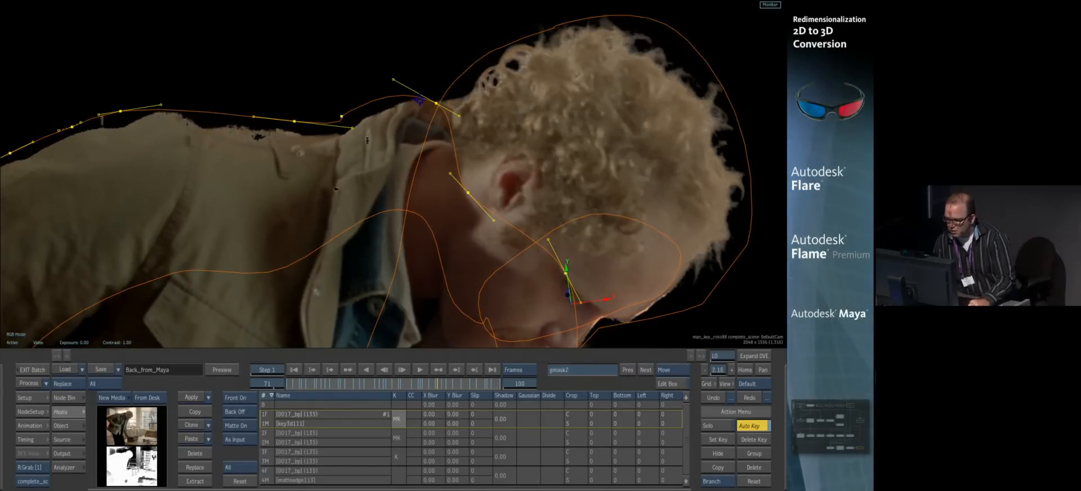
click(464, 71)
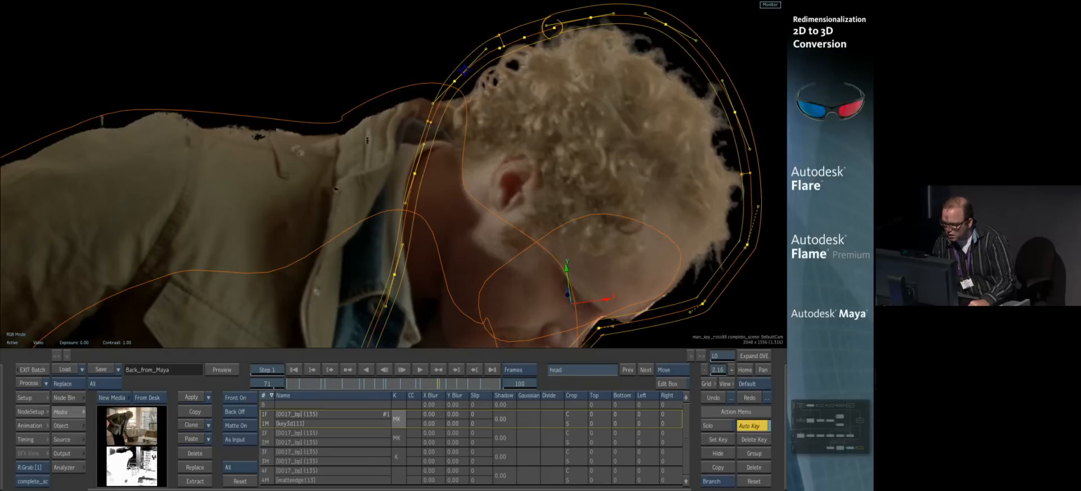
drag(413, 174, 373, 107)
drag(365, 138, 325, 144)
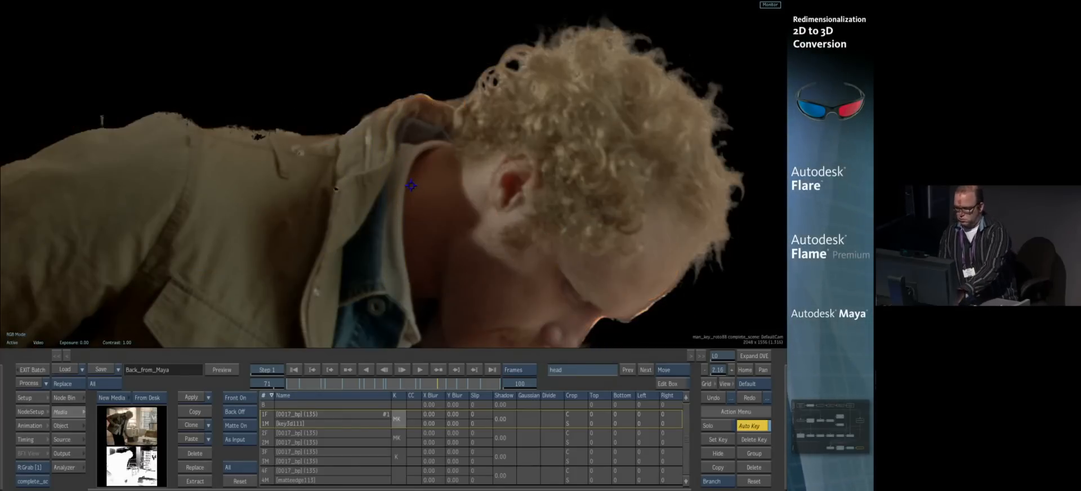
Follow the man's key in the batch schematic through the table_punchin114 Action node and bypass the pixelspread_box131 node
click(182, 396)
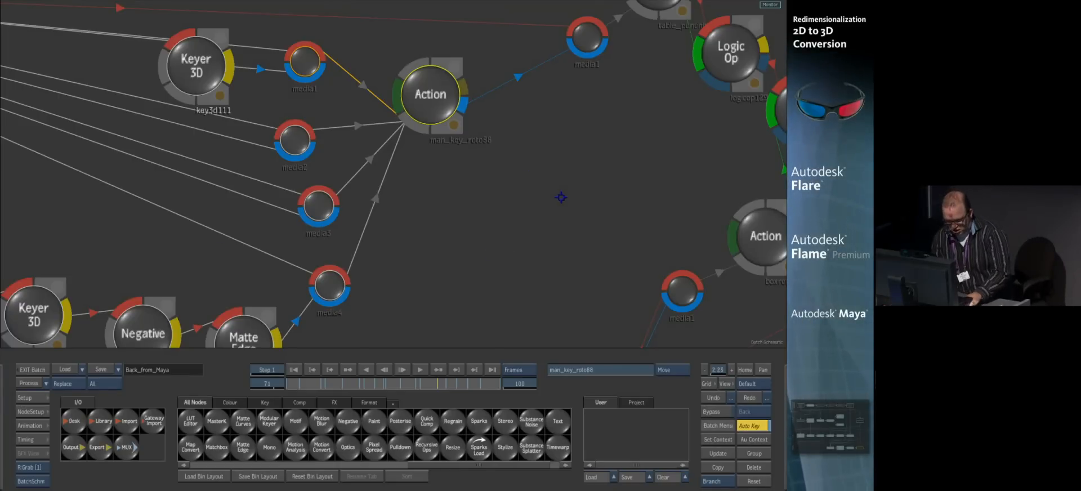
drag(565, 184, 522, 182)
drag(559, 157, 448, 232)
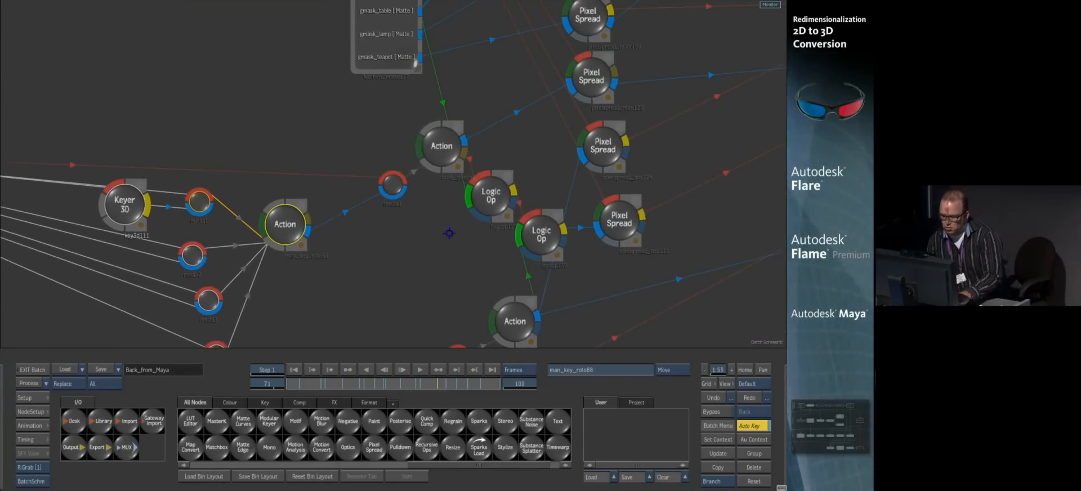
click(442, 146)
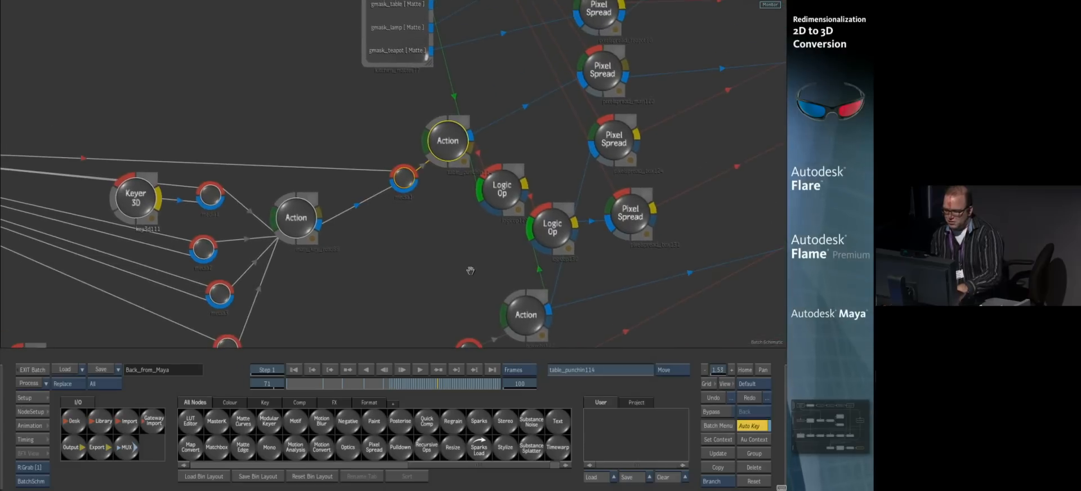
drag(452, 245, 489, 228)
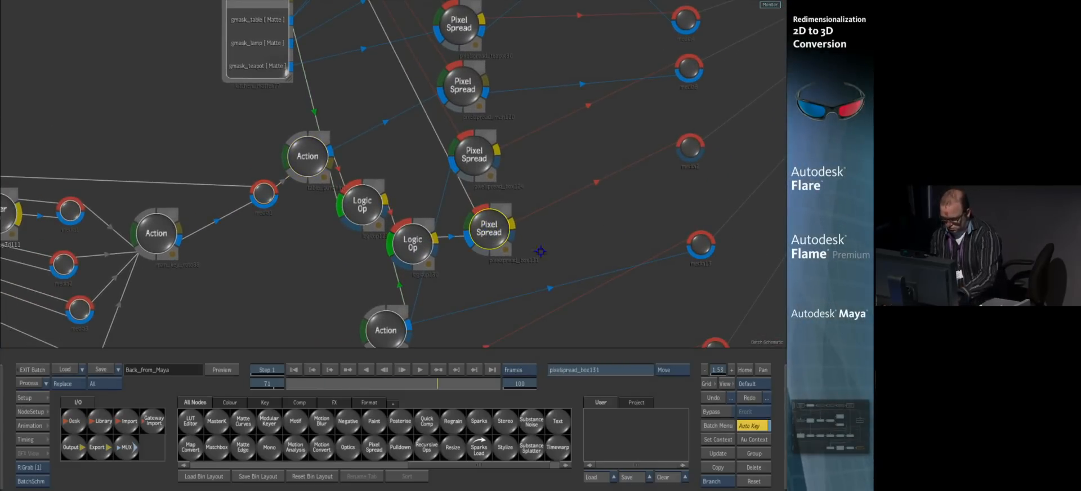
click(712, 412)
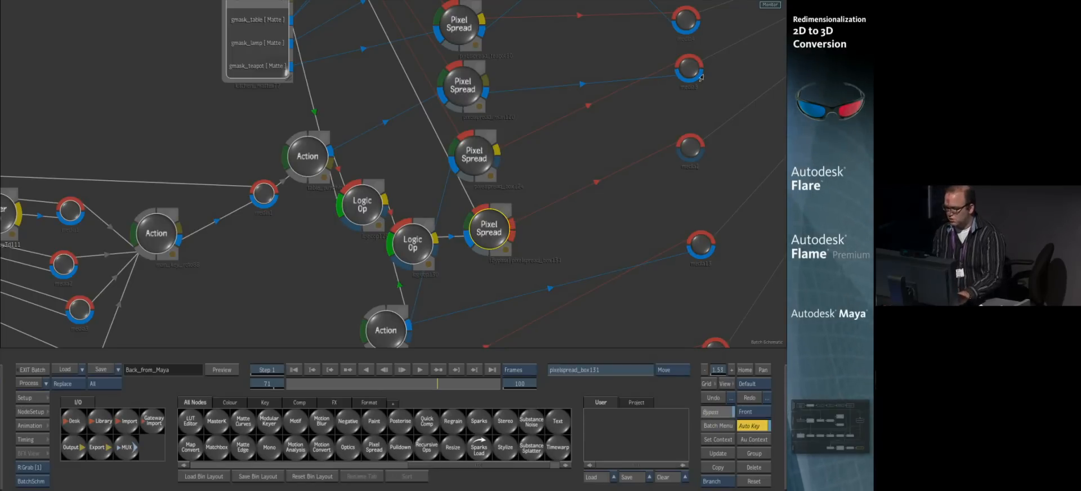
Open the KITCHEN_COMPLETED Action node and examine its full-frame anaglyph composite
drag(709, 89, 452, 278)
drag(607, 136, 437, 213)
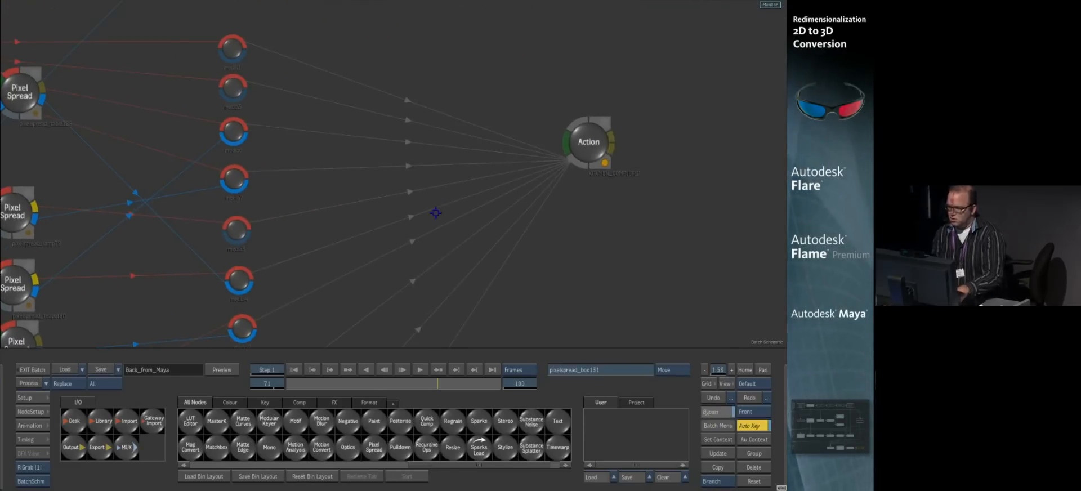
drag(618, 241, 496, 202)
click(465, 116)
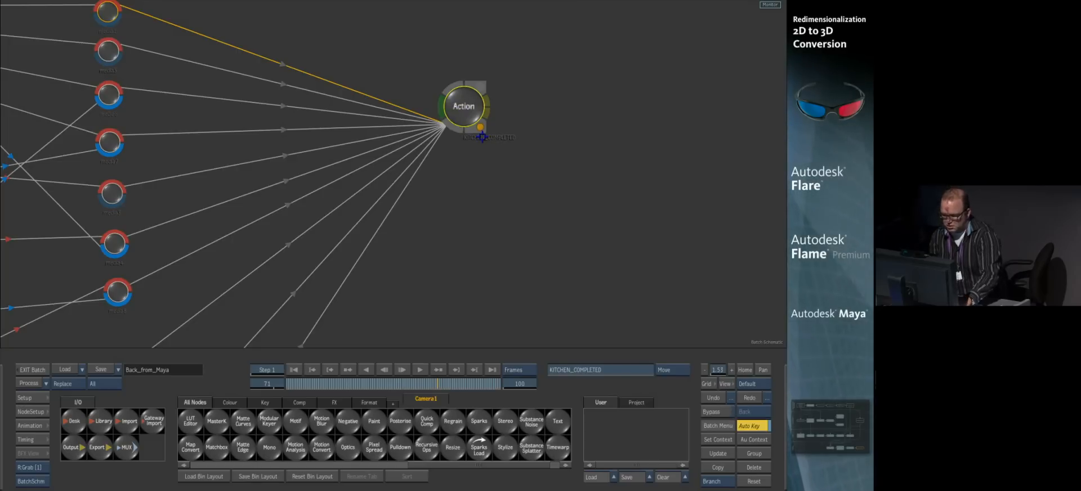
double_click(472, 106)
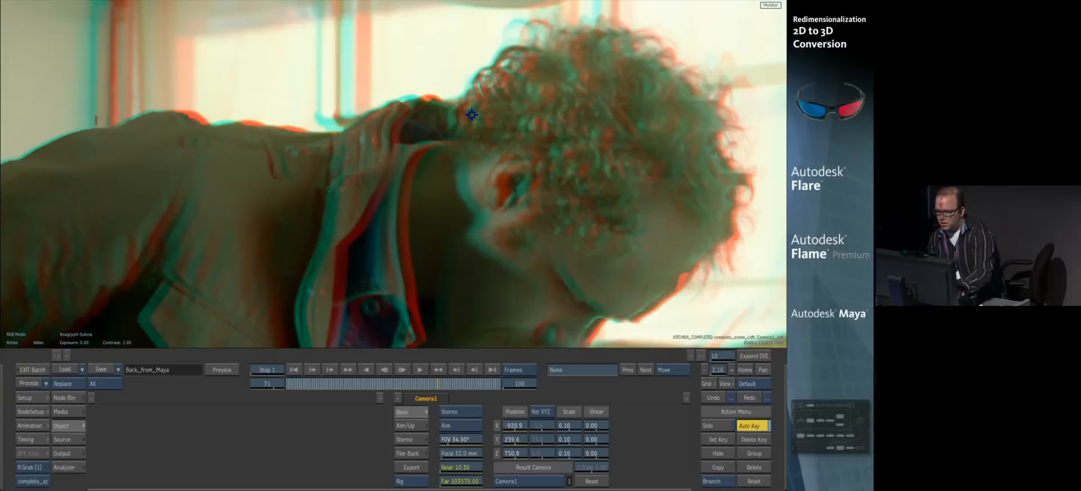
drag(624, 238, 548, 248)
drag(533, 286, 347, 107)
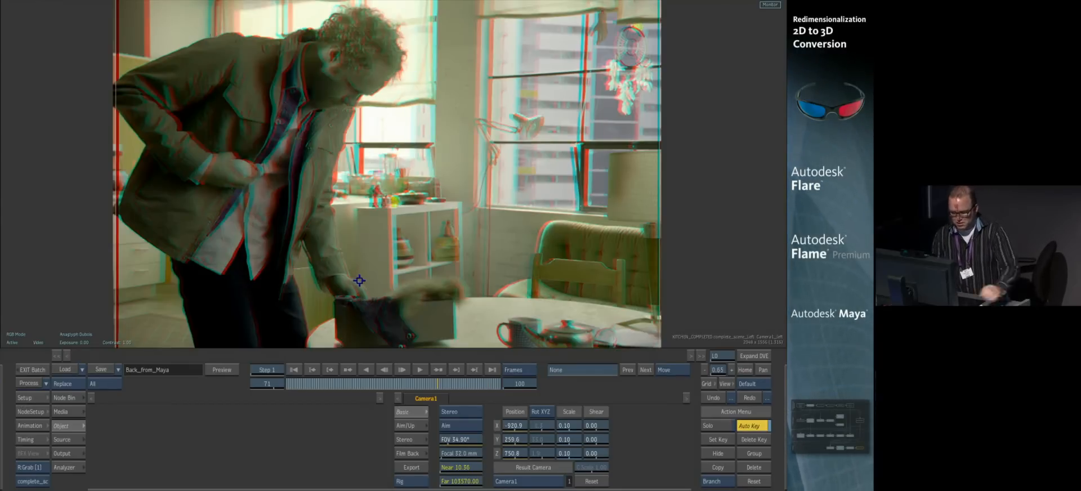
Switch to the working view and orbit around the kitchen's projected 3D geometry, including the man's projection
key(F8)
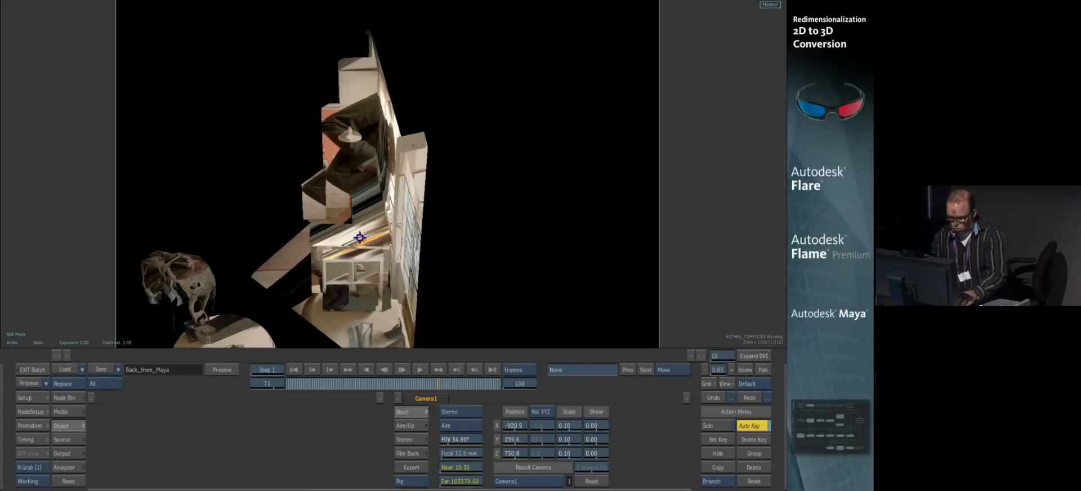
drag(327, 246, 376, 253)
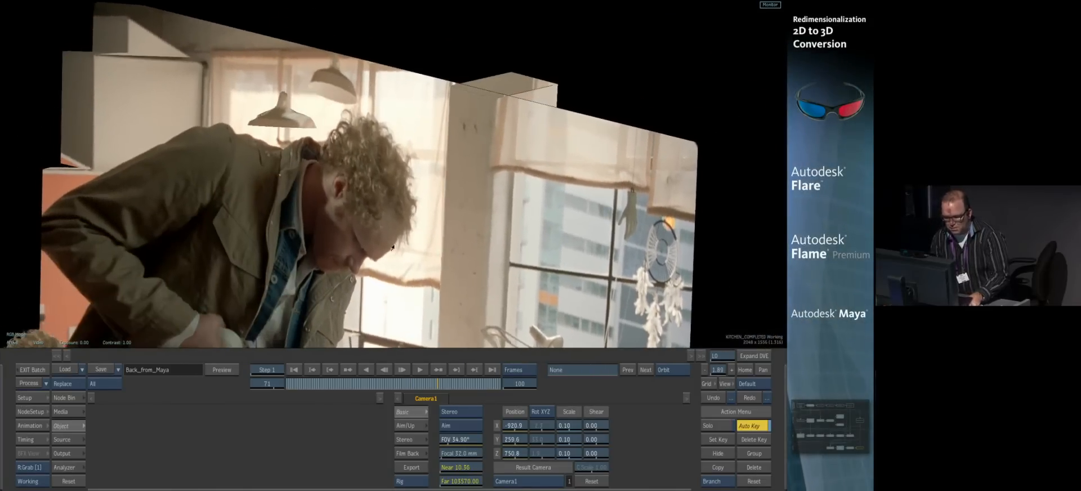
drag(454, 260, 338, 145)
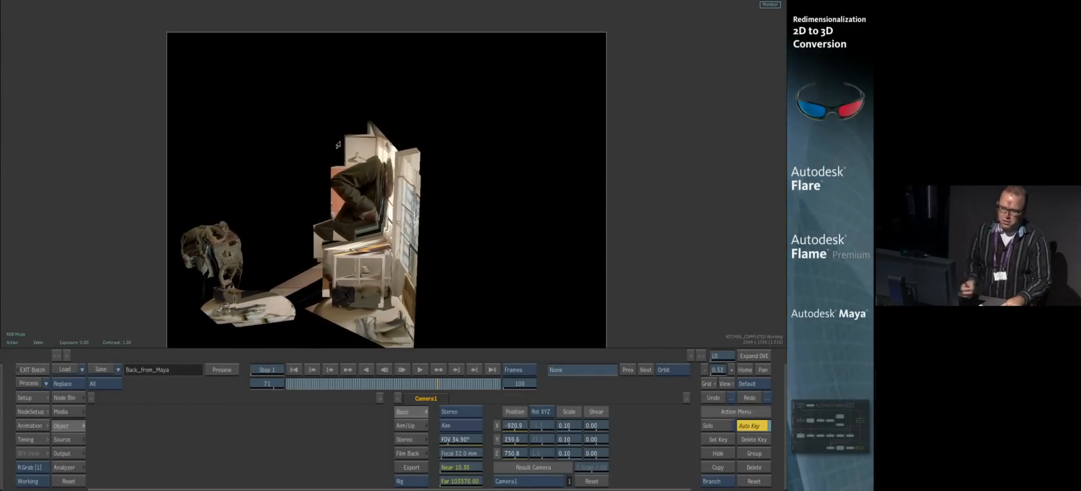
drag(348, 293, 369, 274)
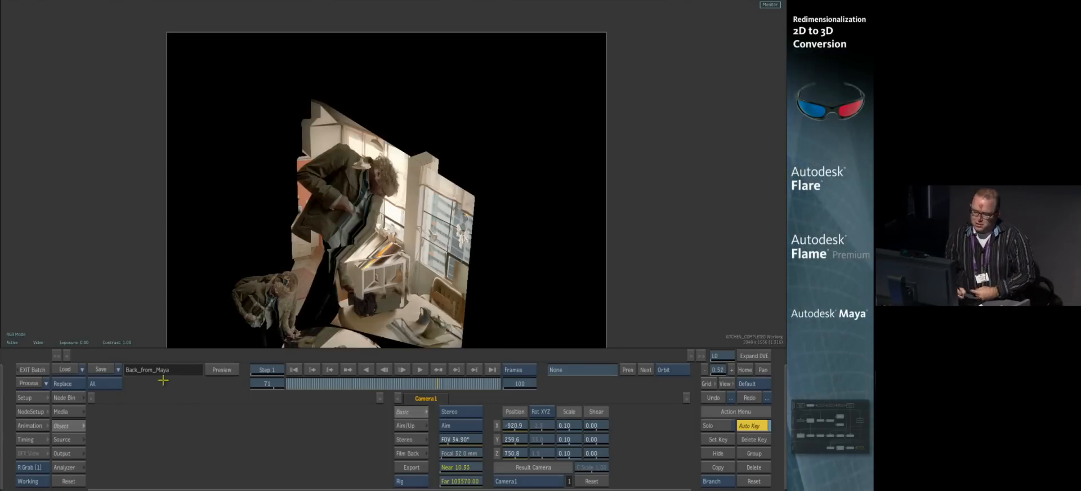
Return to the pixelspread_box131 node, check its matte and result, and turn off its bypass
mouse_move(1, 432)
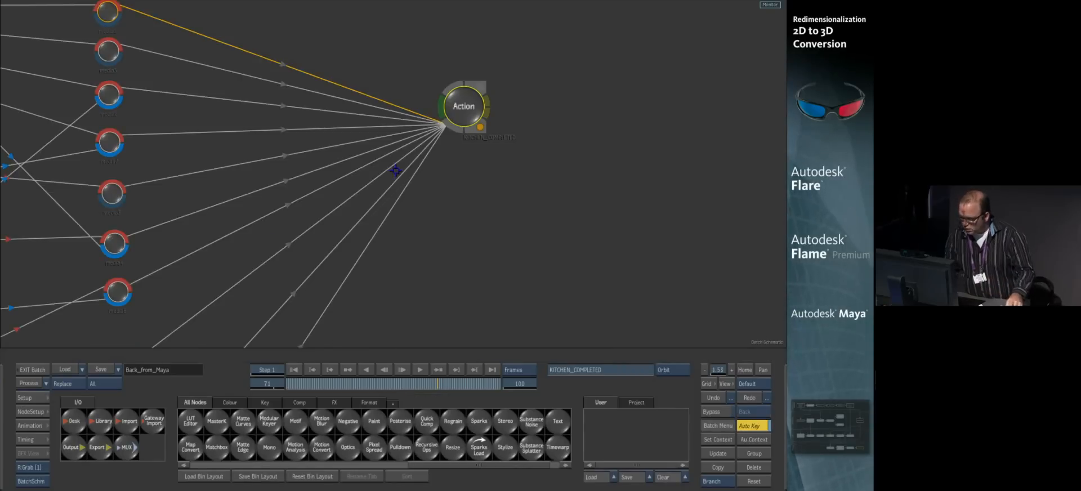
drag(324, 204, 483, 105)
drag(324, 222, 563, 36)
click(312, 164)
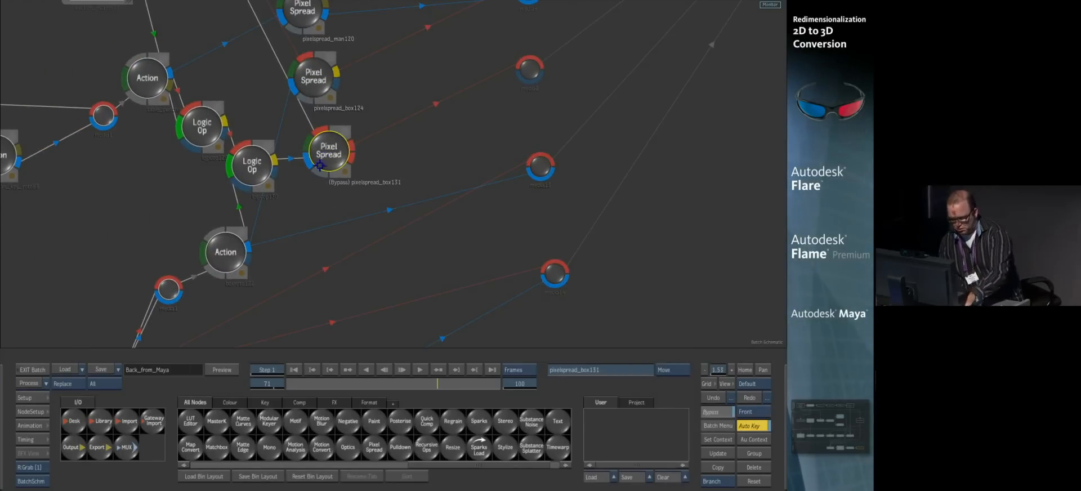
double_click(321, 165)
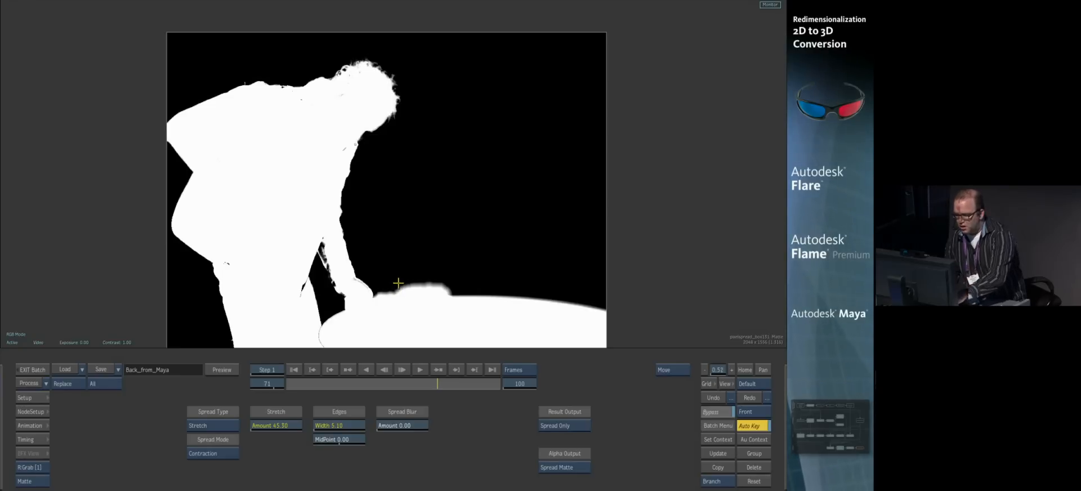
key(F4)
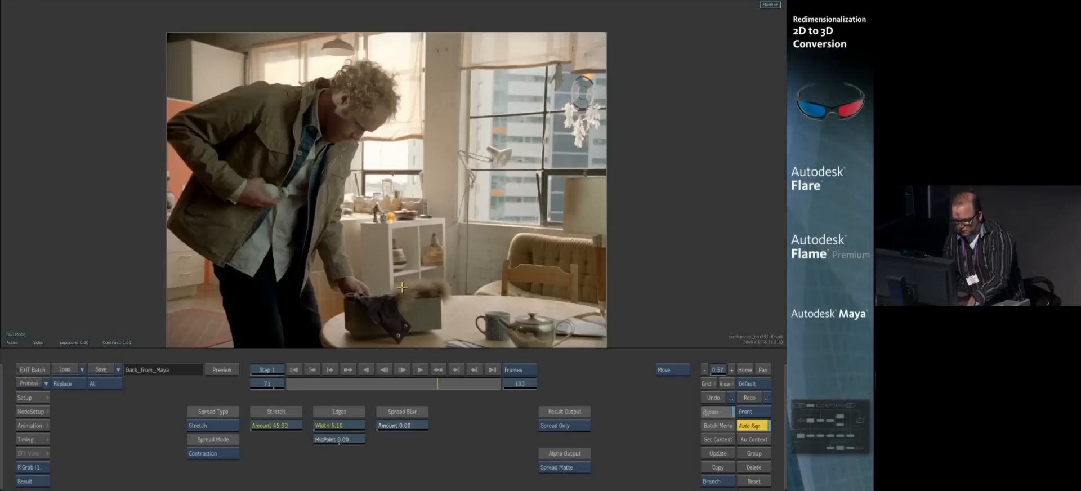
click(711, 410)
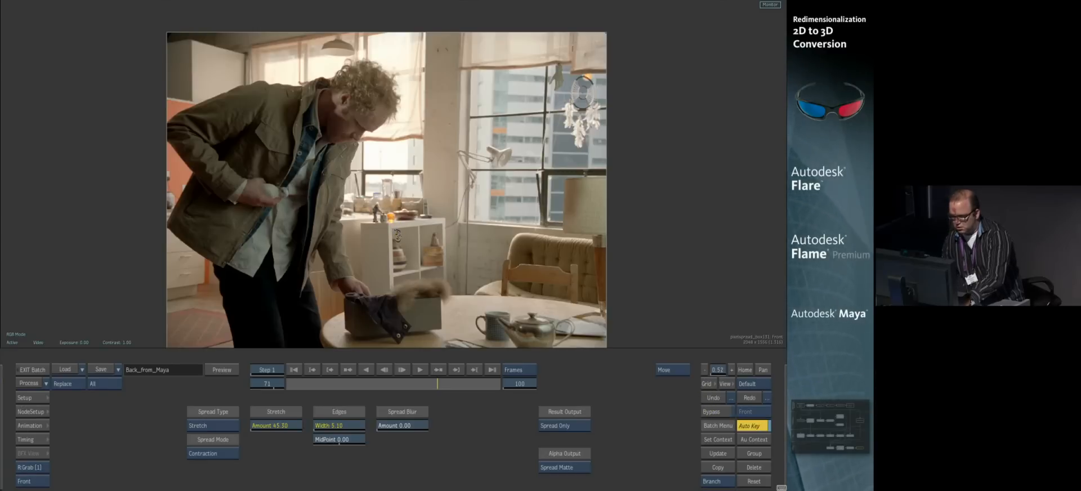
Set the Edges width of pixelspread_box131 to 12.20 and compare the front input with the result
key(F4)
drag(331, 428, 486, 384)
key(ctrl+z)
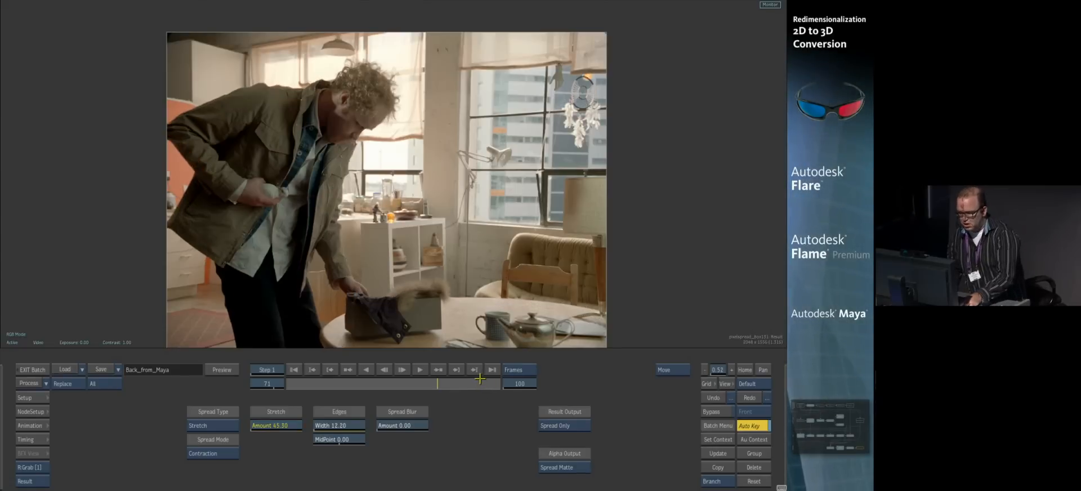
key(F1)
key(F4)
key(F1)
key(F4)
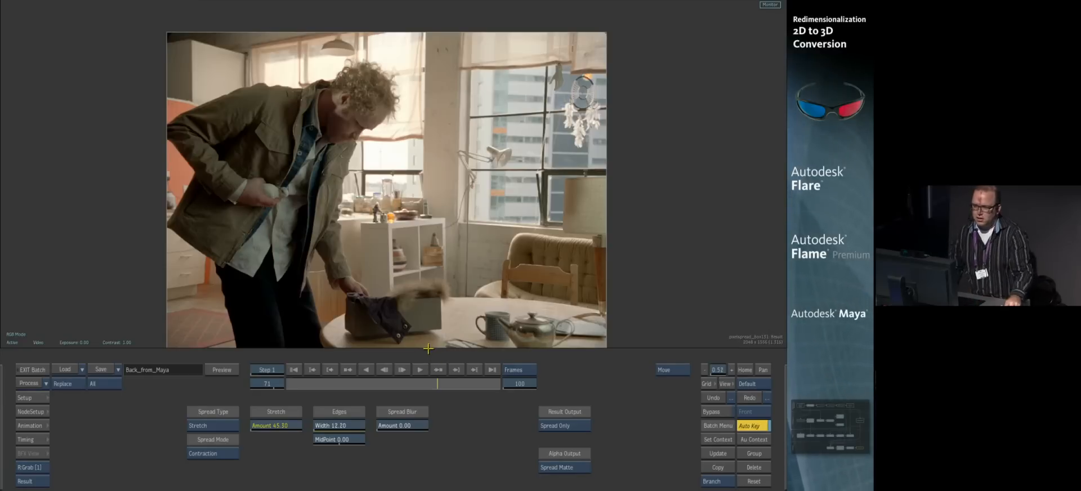
Bypass pixelspread_box131 again and select the KITCHEN_COMPLETED Action node in the batch schematic
click(711, 412)
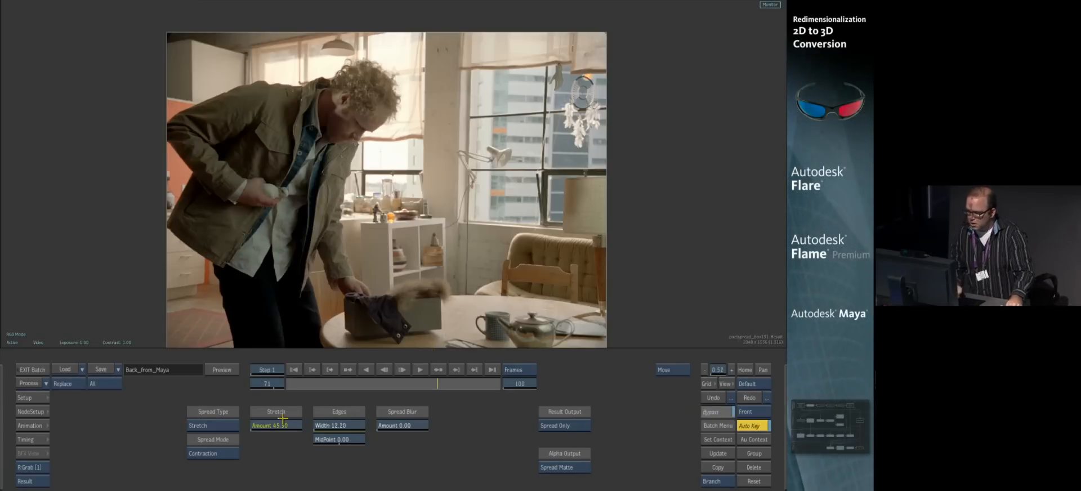
key(F4)
drag(724, 107, 534, 317)
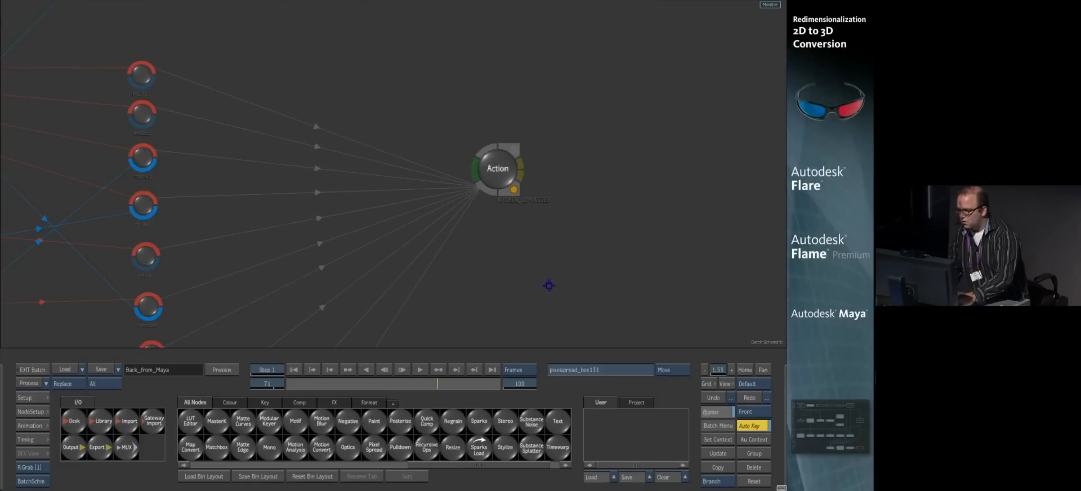
click(509, 162)
drag(526, 184, 532, 187)
mouse_move(353, 292)
mouse_down()
mouse_move(417, 227)
mouse_move(540, 144)
mouse_up()
drag(417, 244, 492, 177)
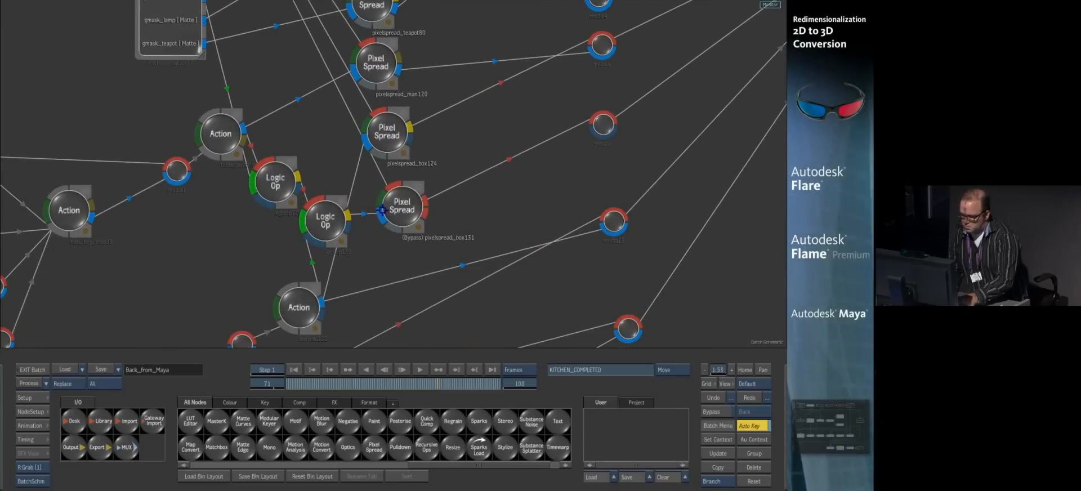
Reopen pixelspread_box131 with the completed anaglyph scene as the context view and turn its bypass off
click(380, 214)
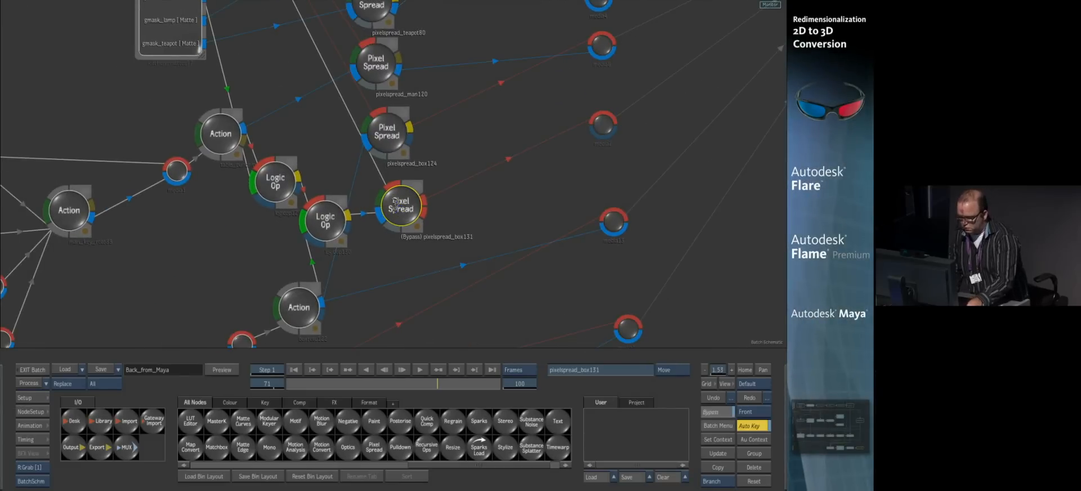
double_click(395, 206)
click(745, 369)
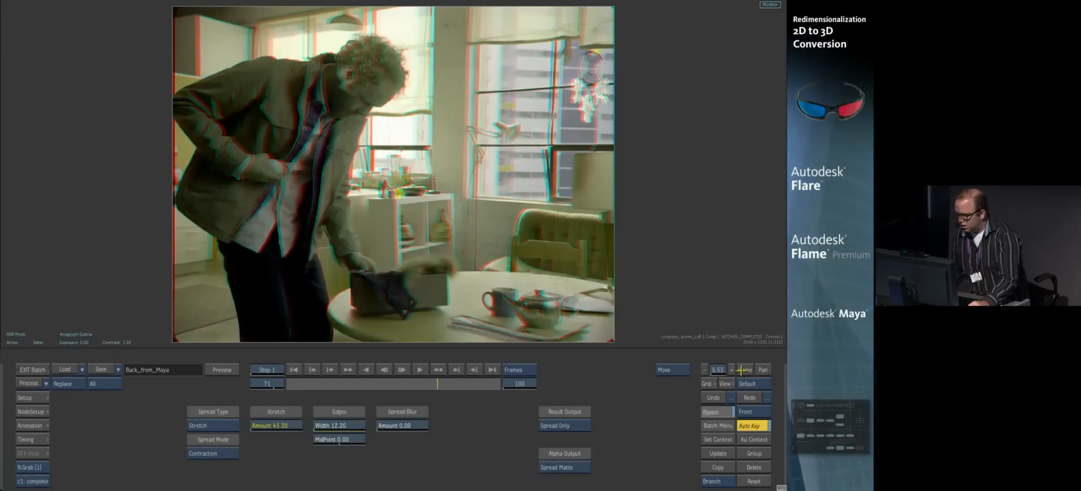
click(716, 412)
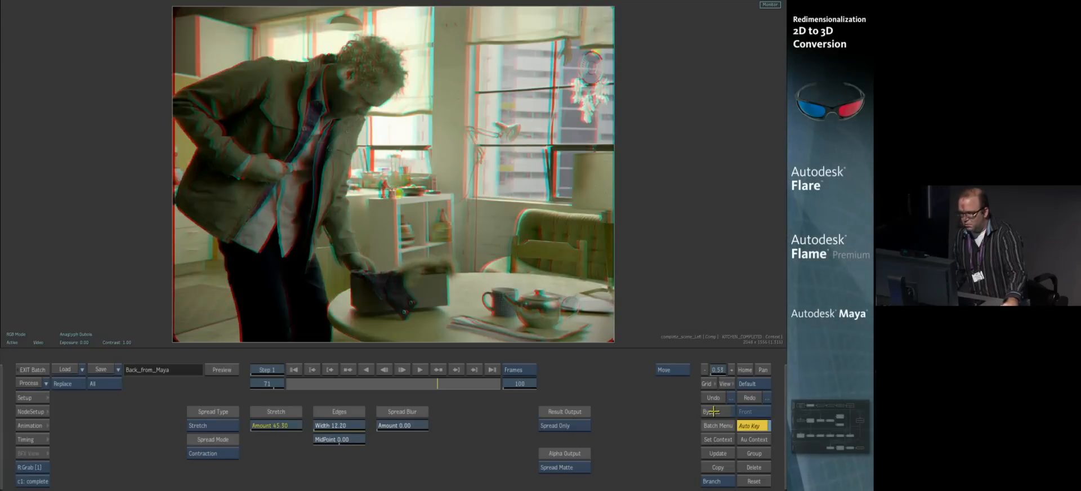
click(716, 414)
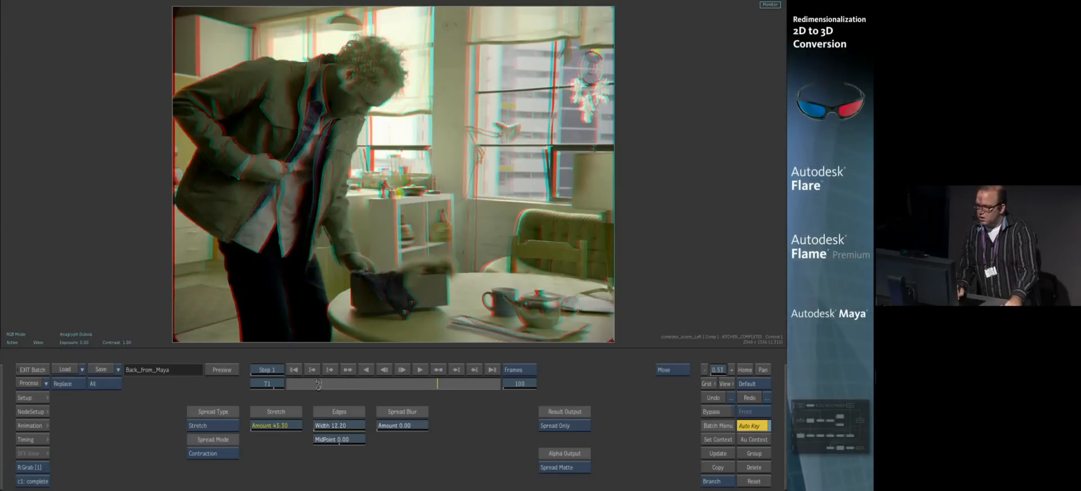
Scrub through the kitchen shot to check the anaglyph composite at earlier frames
drag(315, 384, 311, 384)
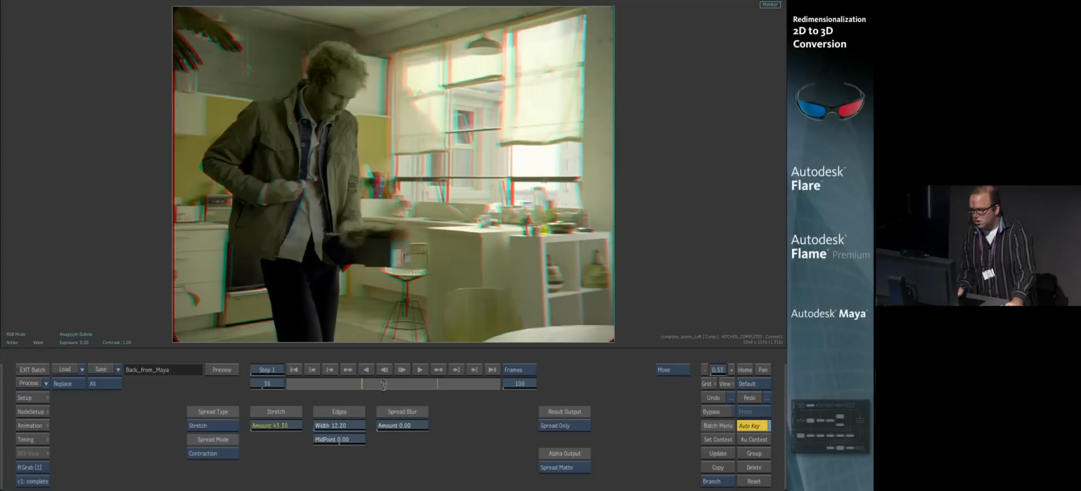
drag(385, 385, 388, 385)
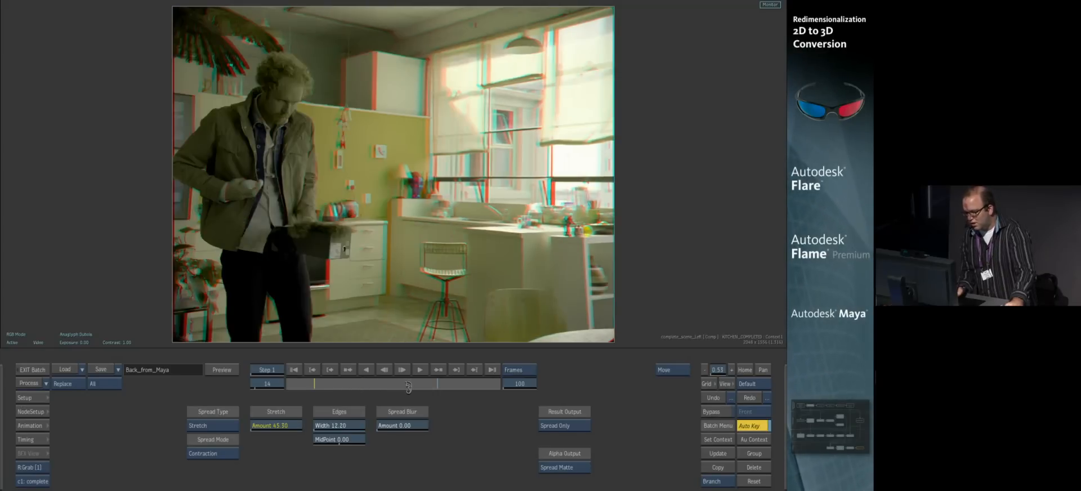
drag(416, 386, 413, 386)
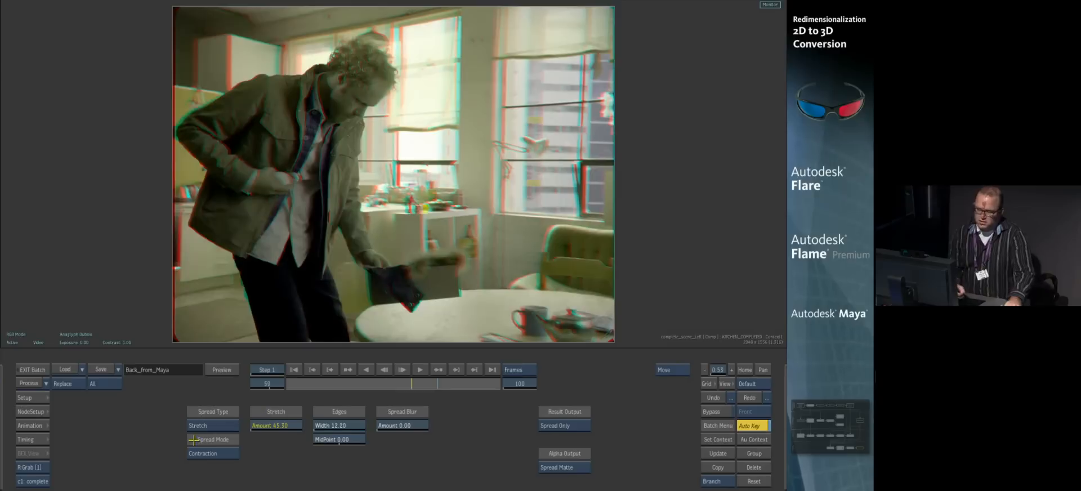
Fit the whole batch schematic in view, then exit Batch to the editing desktop
click(24, 398)
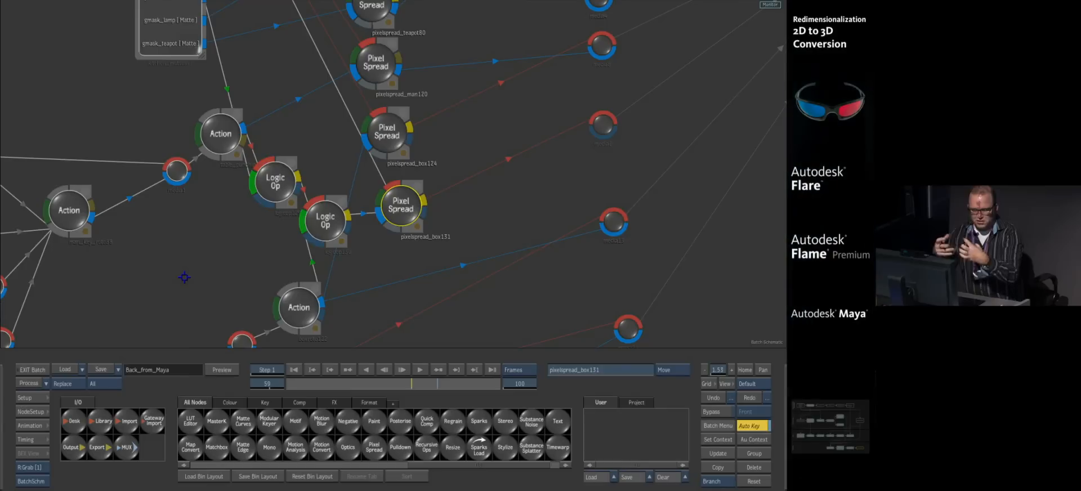
key(Home)
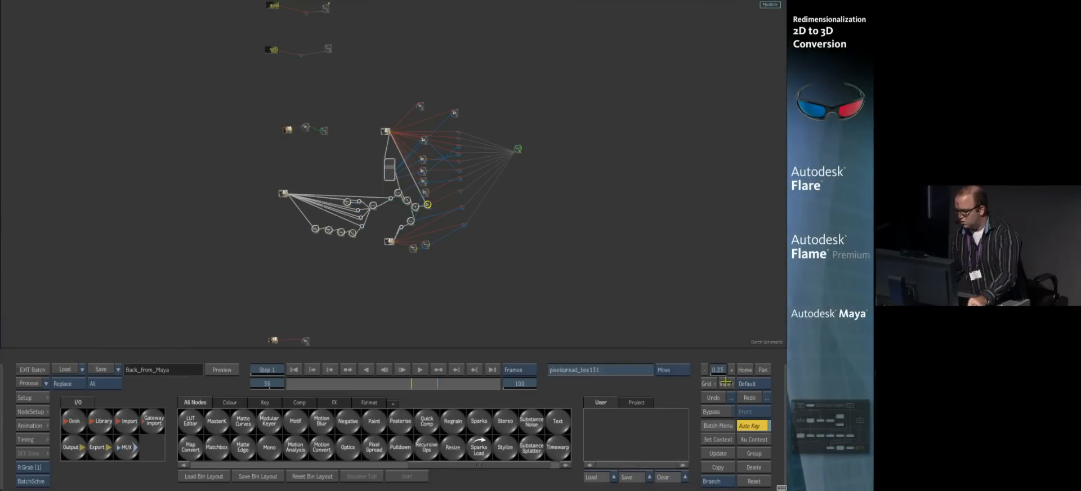
click(35, 370)
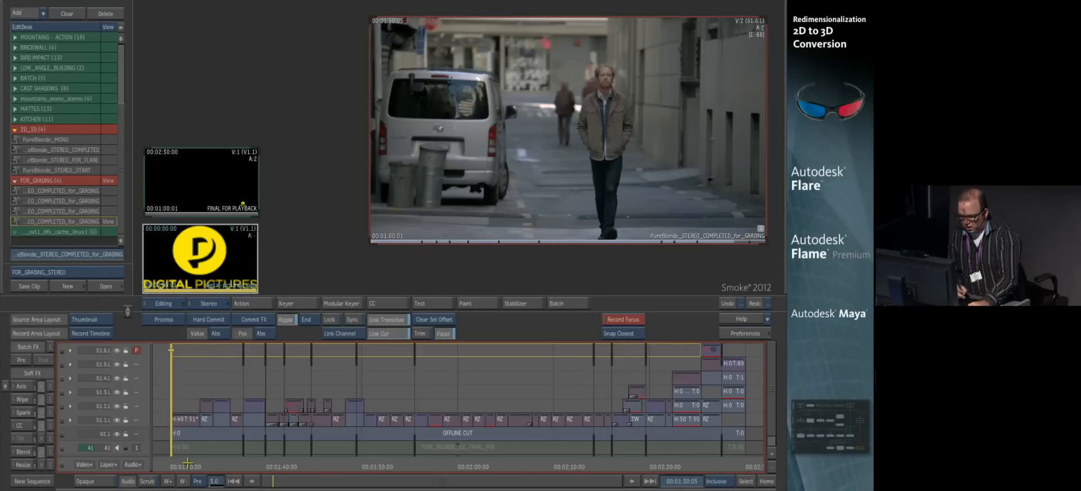
Move the grading sequence's positioner to the kitchen shot at 00:01:50:17 and make S1.1 the primary track
mouse_move(177, 470)
mouse_down()
mouse_move(591, 483)
mouse_move(185, 471)
mouse_up()
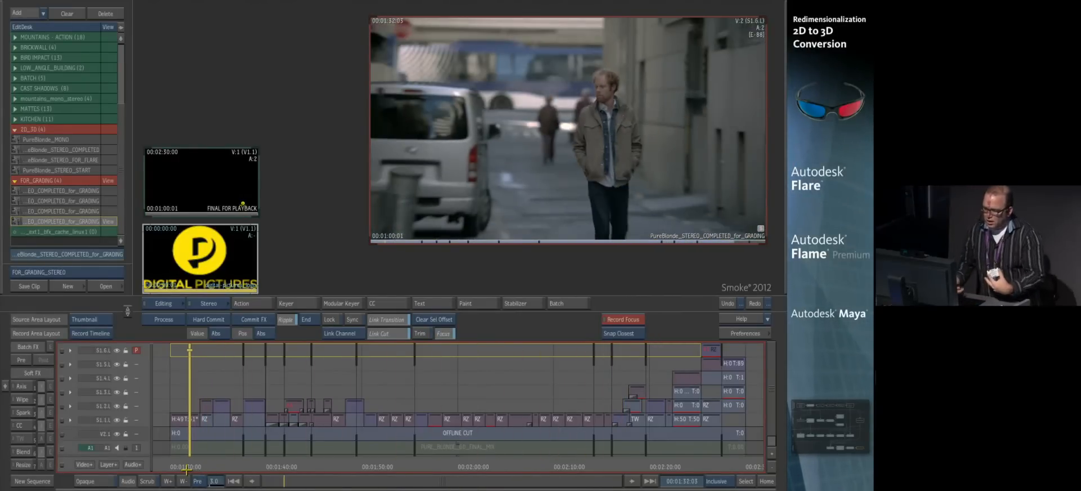
drag(195, 350, 371, 400)
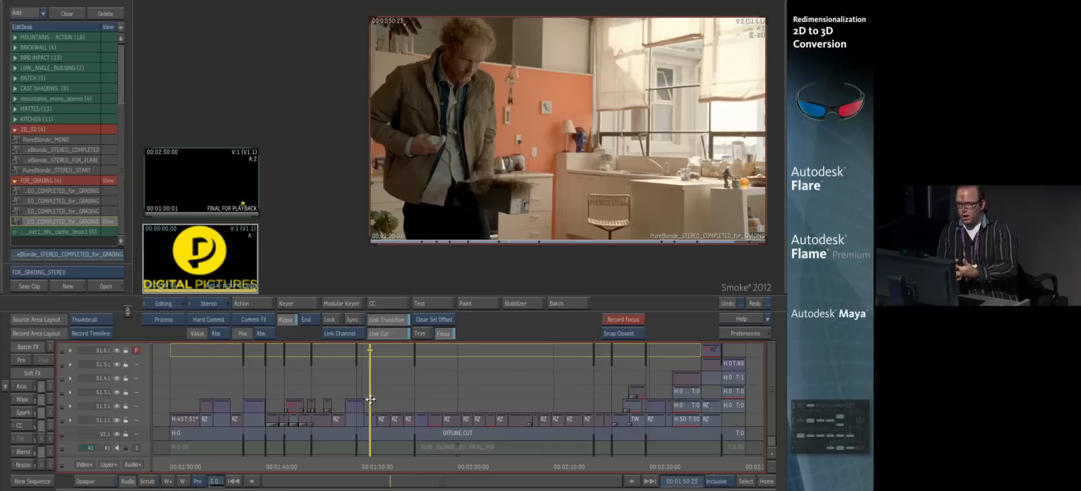
drag(373, 456, 374, 436)
key(Down)
key(Down)
key(Down)
key(Down)
key(Down)
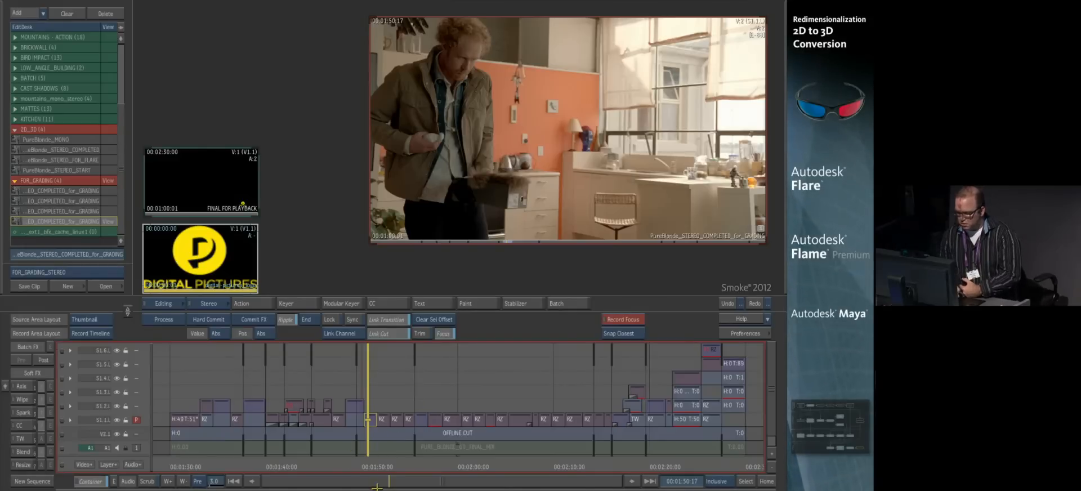
Open the kitchen segment's container and view its KITCHEN_COMPLETED_MATTES and KITCHEN_COMPLETED_ZDEPTH layers
scroll(359, 373, up, 3)
click(380, 419)
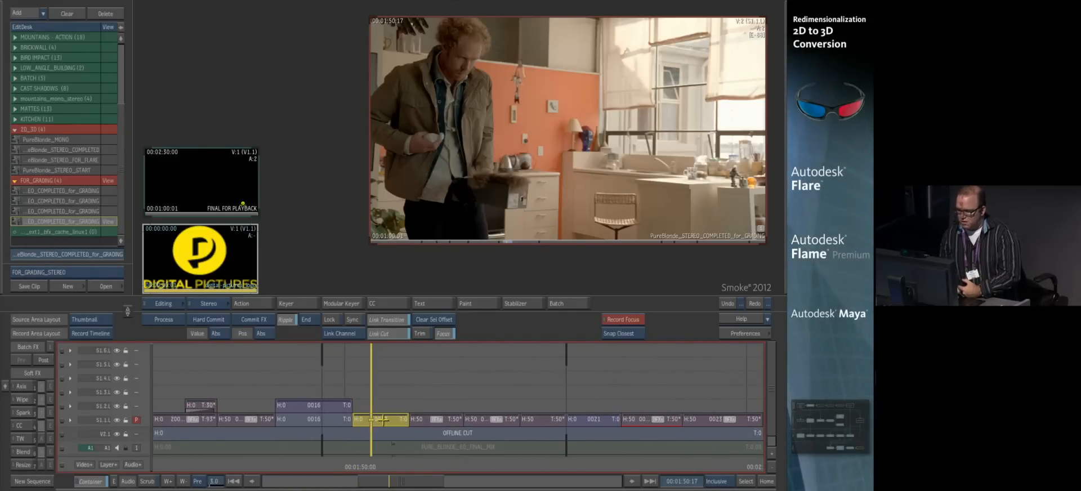
double_click(383, 419)
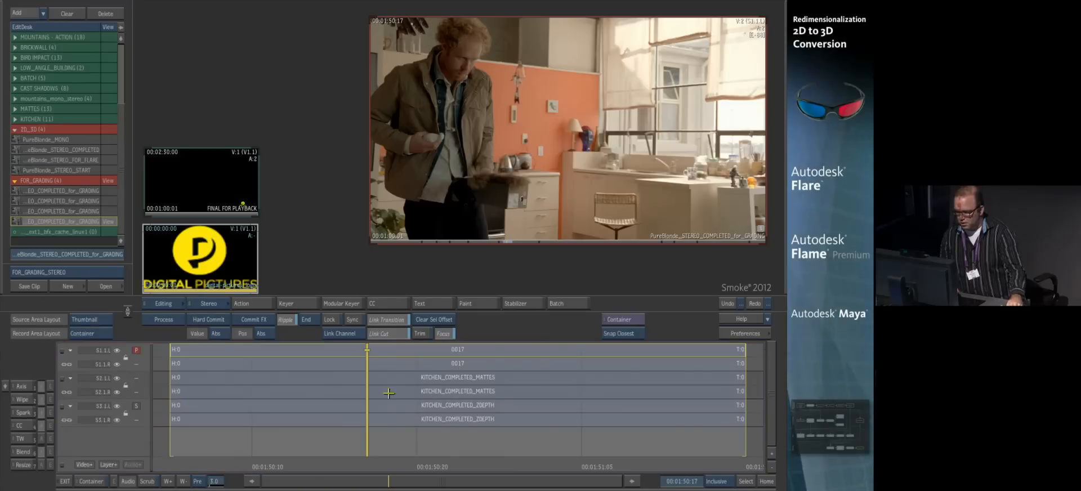
click(136, 381)
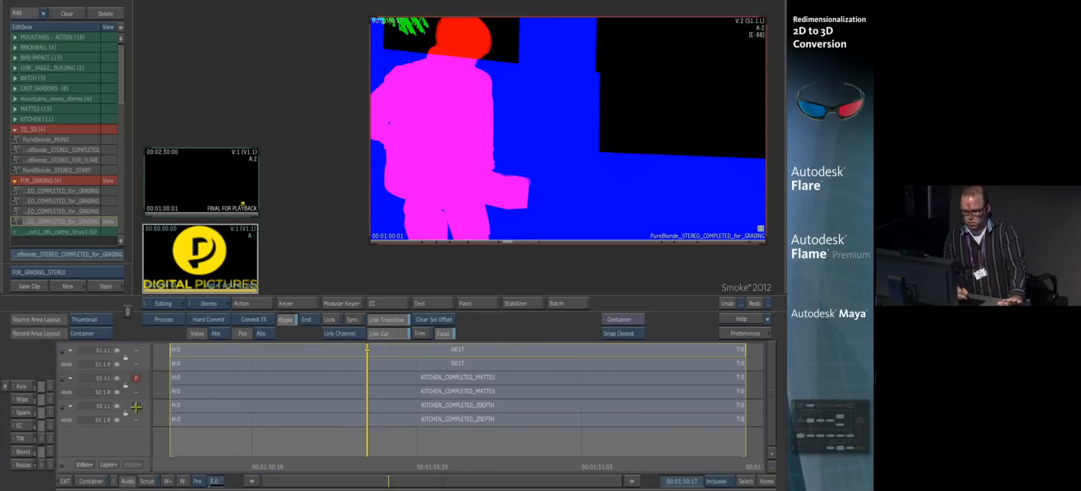
click(136, 406)
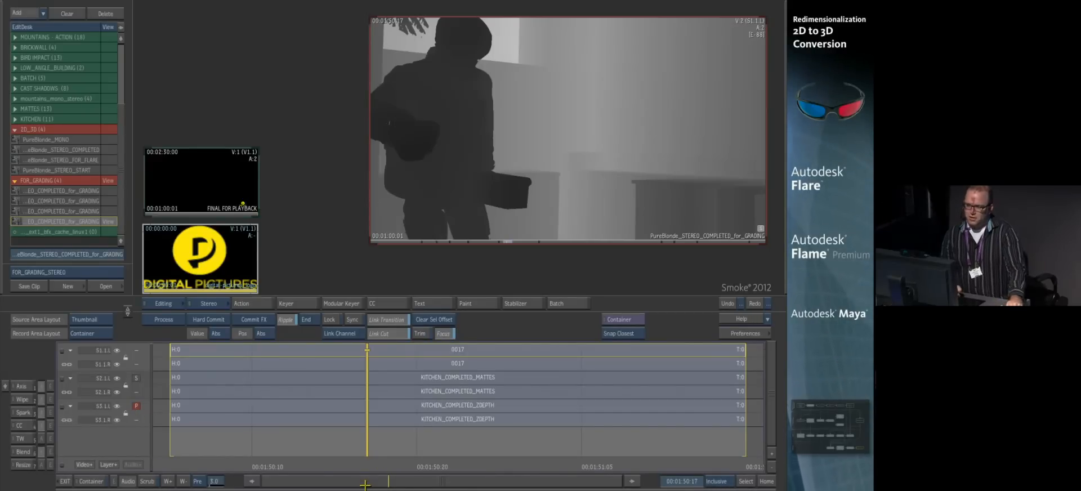
Move the kitchen container's positioner back to 00:01:50:16 and exit the editing timeline
mouse_move(365, 351)
mouse_down()
mouse_move(545, 350)
mouse_move(350, 351)
mouse_up()
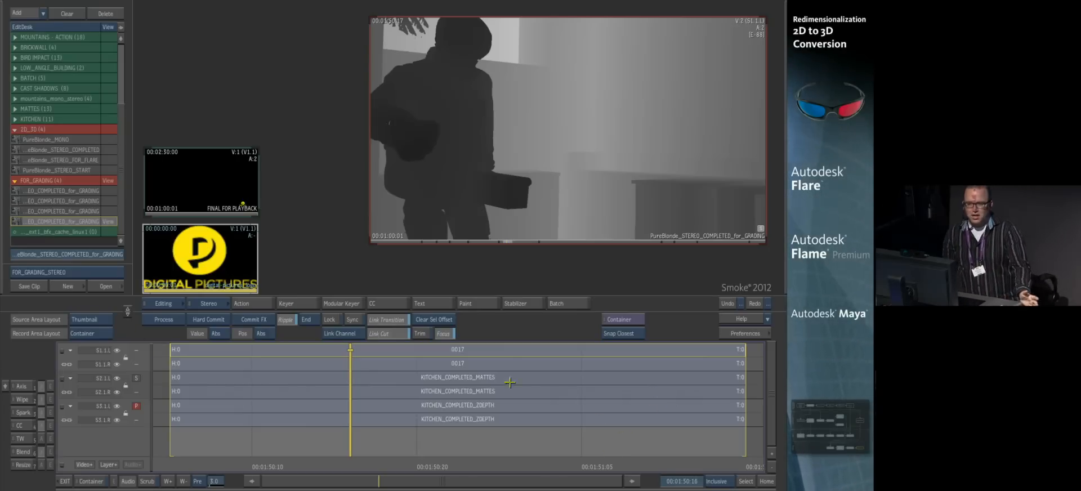
click(67, 481)
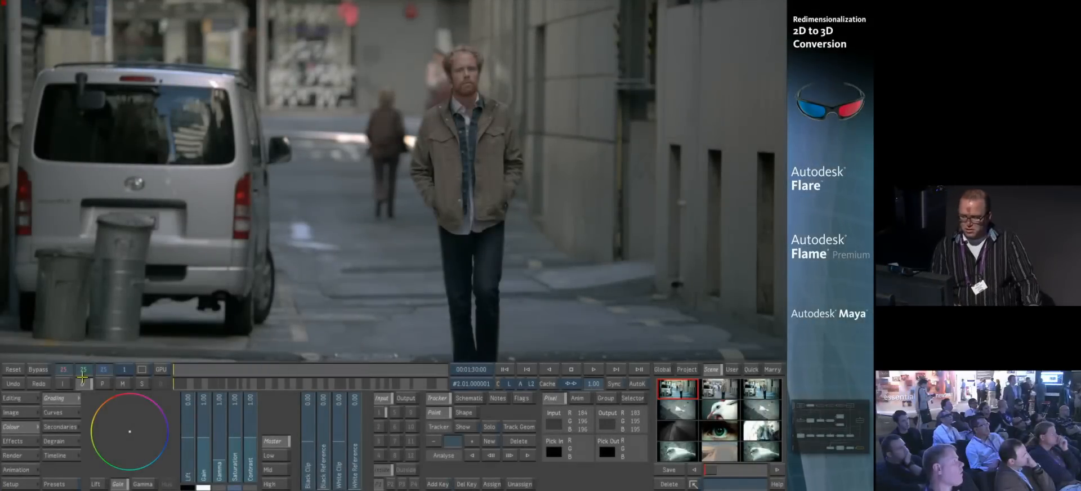
In Lustre, browse the library beside the saved cuts, then examine the stereo grading cut's left and right tracks in its timeline
click(23, 400)
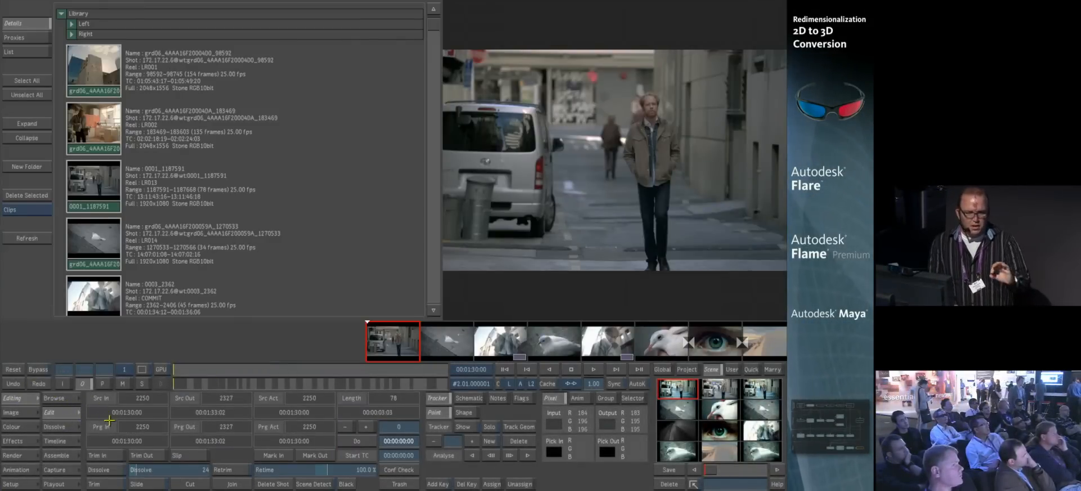
click(65, 398)
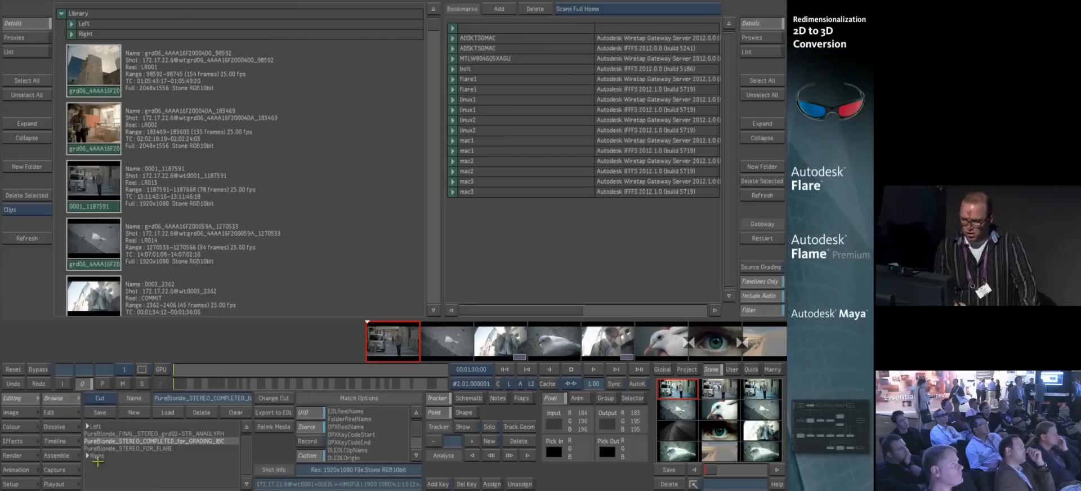
click(58, 442)
scroll(524, 422, down, 5)
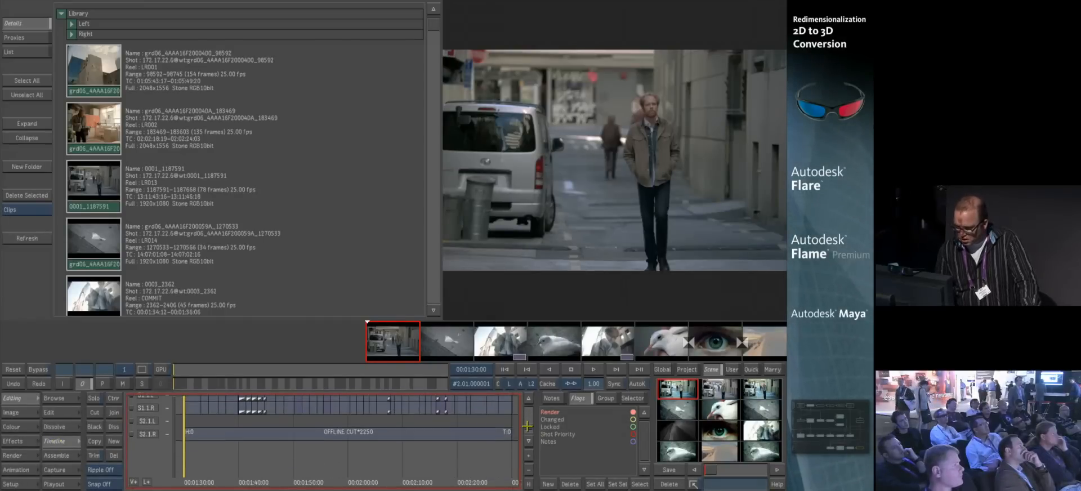
scroll(524, 422, down, 1)
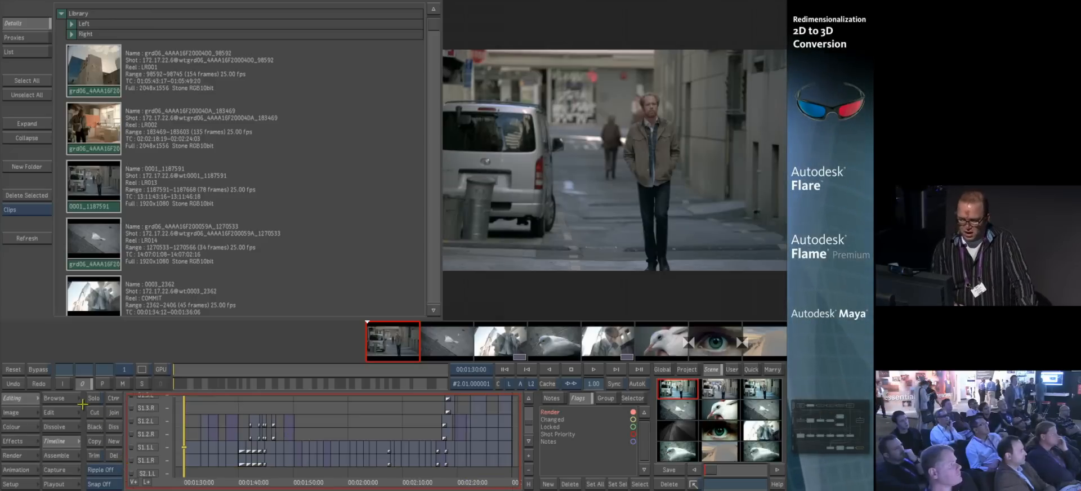
Jump to the valley shot at 00:01:45:18, compare its left and right eyes, and check its place in the editing timeline
click(19, 426)
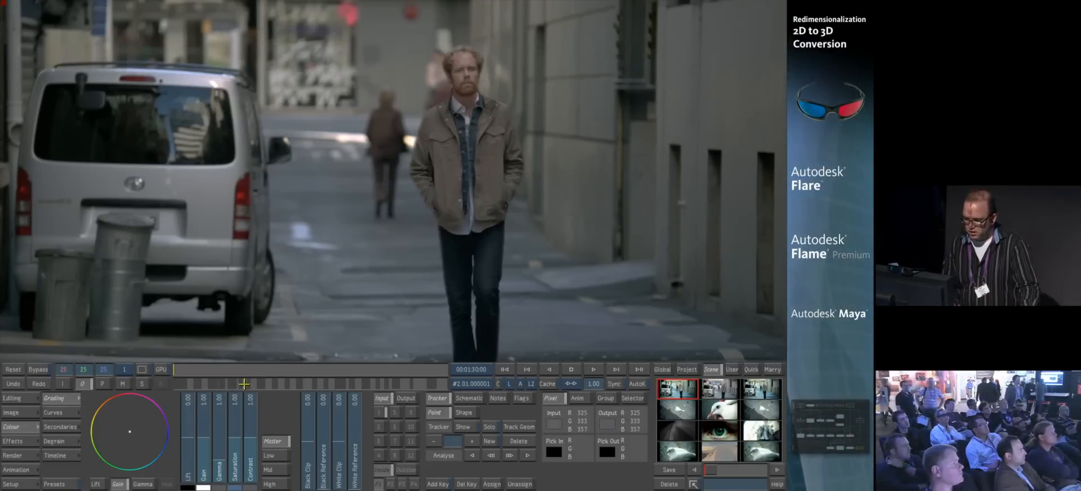
click(243, 383)
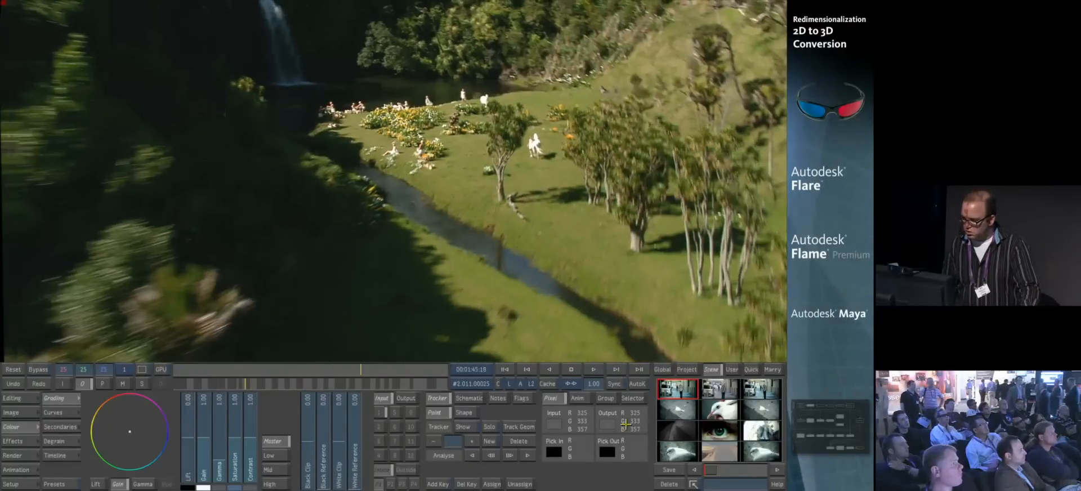
click(509, 382)
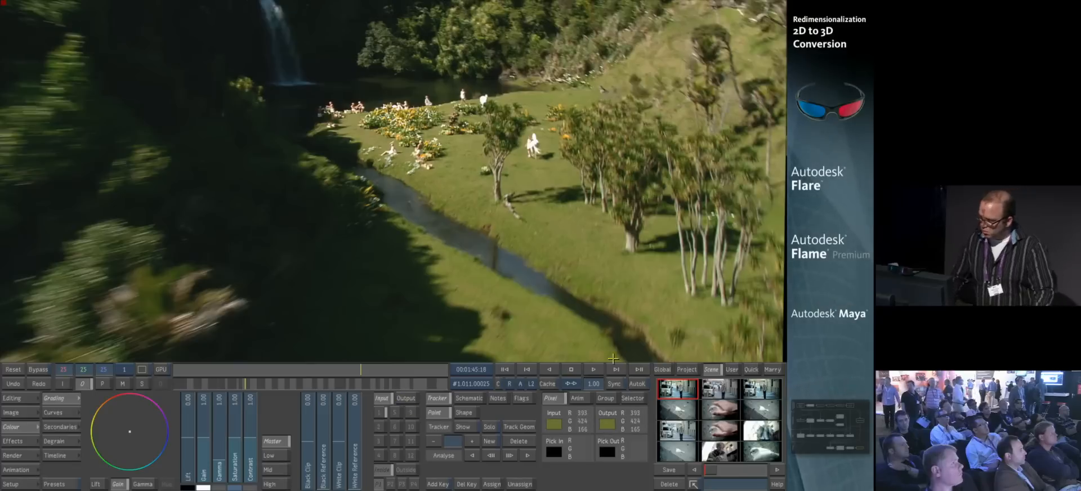
click(510, 384)
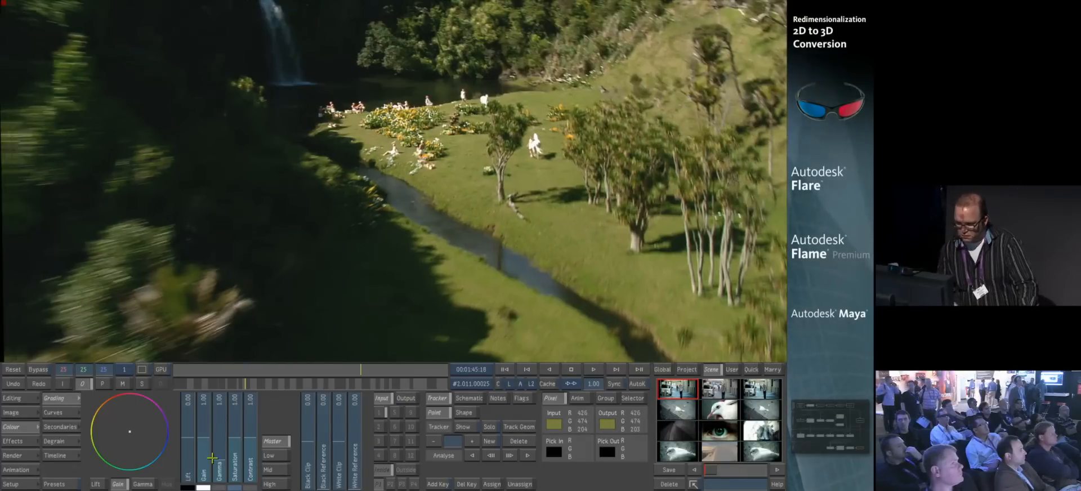
click(23, 398)
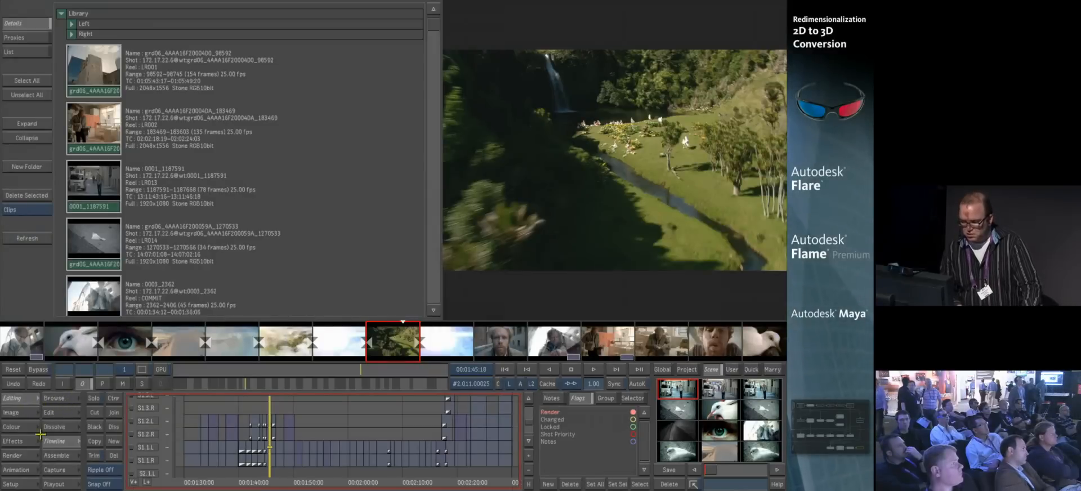
click(21, 427)
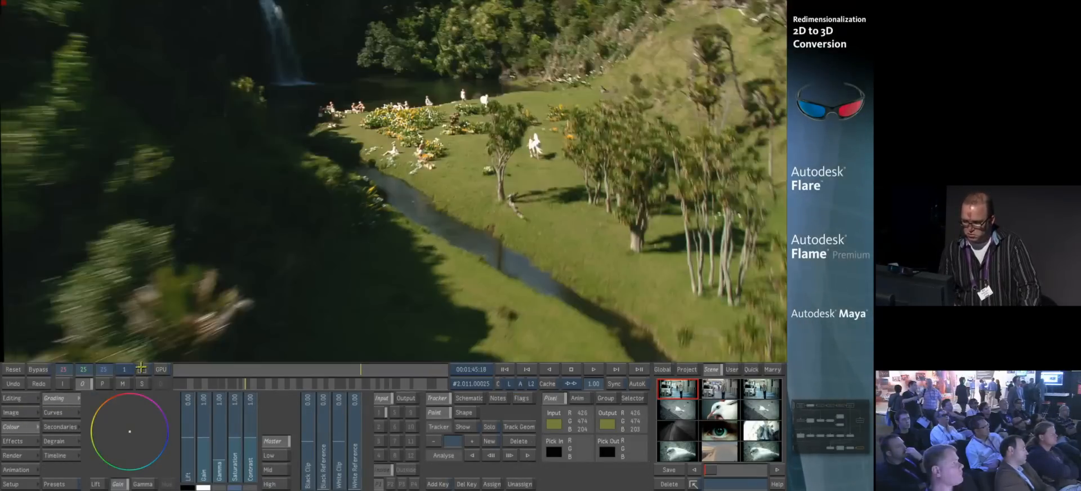
Show the left and right eyes 2-up in Dual View, then play the street shot from 00:01:30:00
click(141, 369)
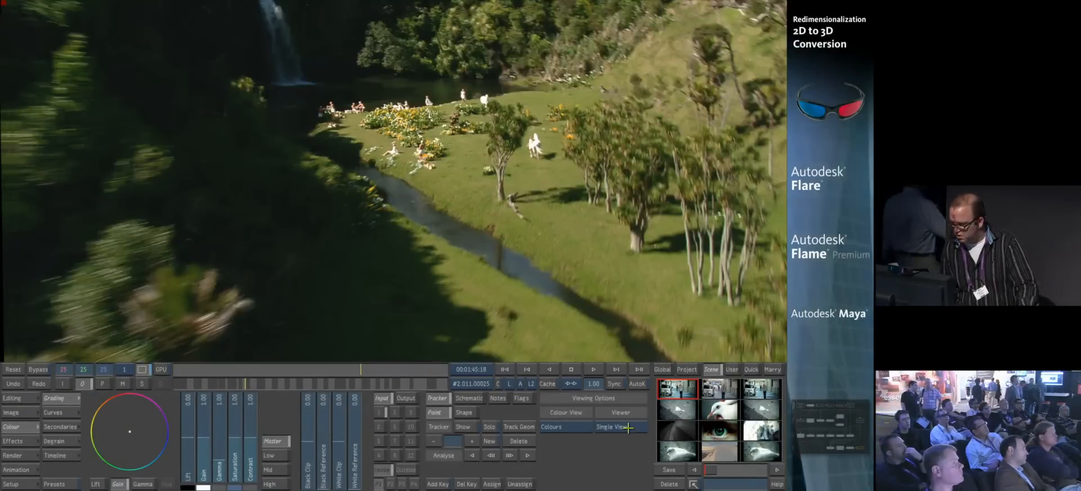
click(612, 427)
click(612, 445)
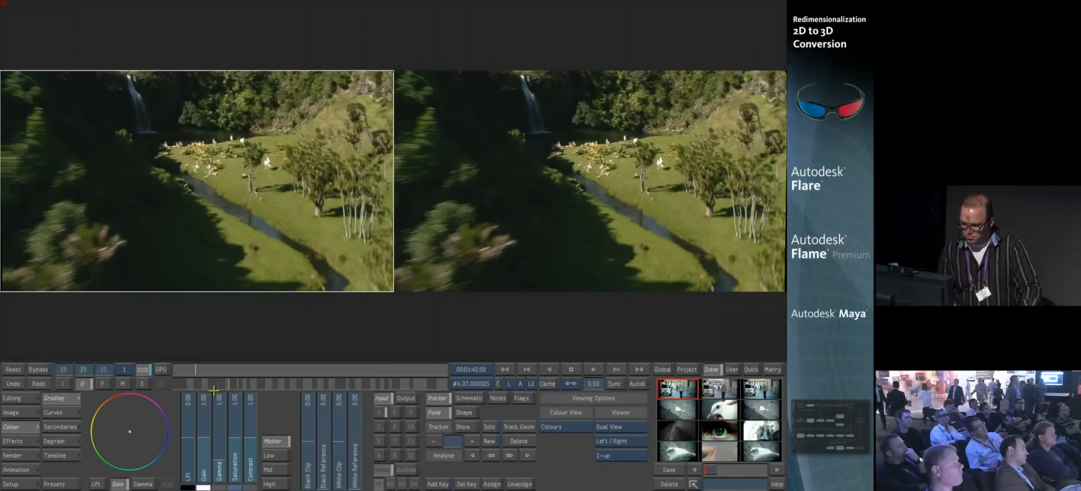
drag(214, 389, 162, 402)
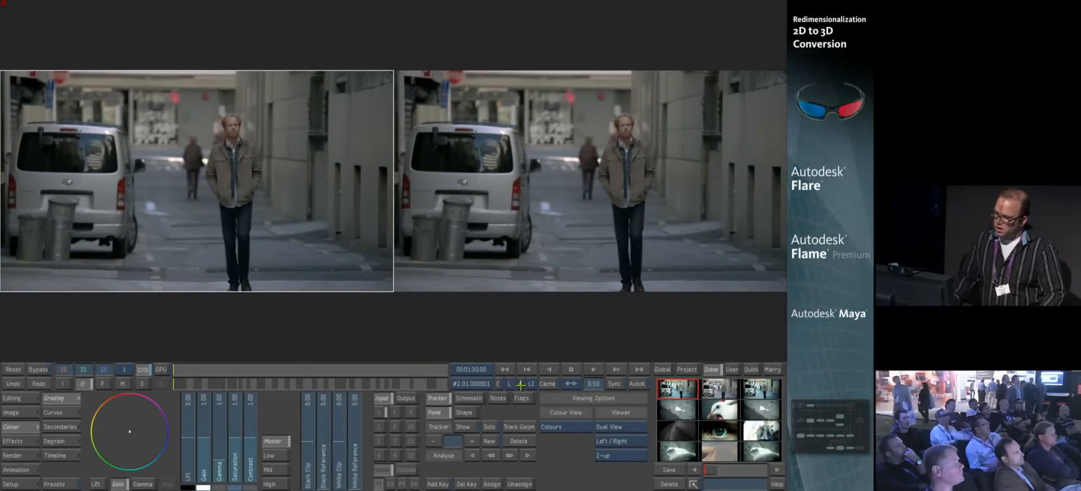
mouse_move(416, 359)
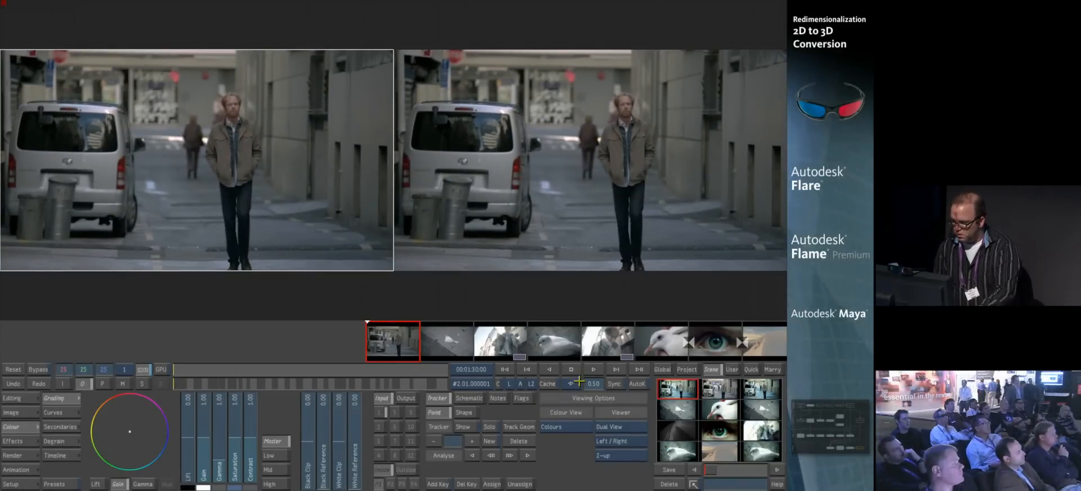
click(595, 369)
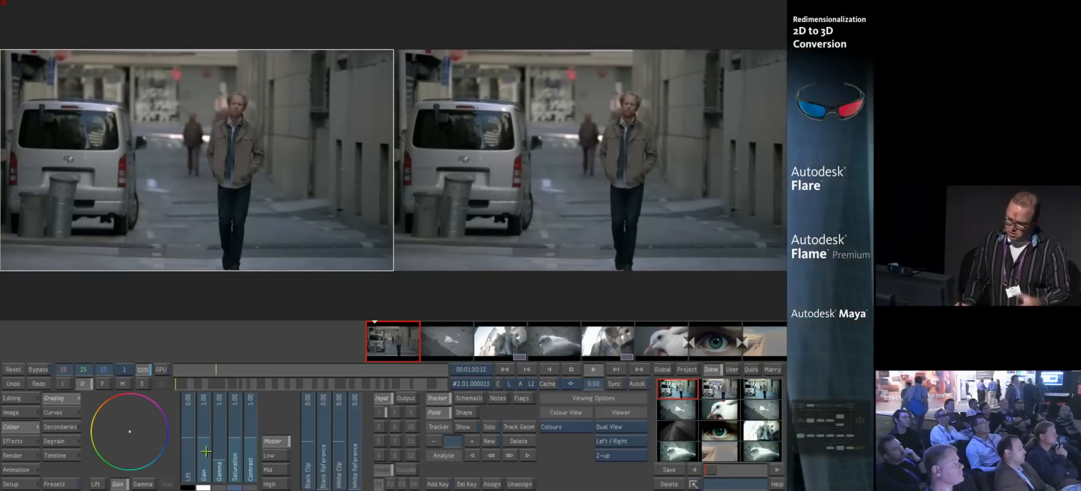
Raise the street shot's gain and adjust its lift, enabling Sync so both eyes receive the grade
drag(206, 451, 189, 428)
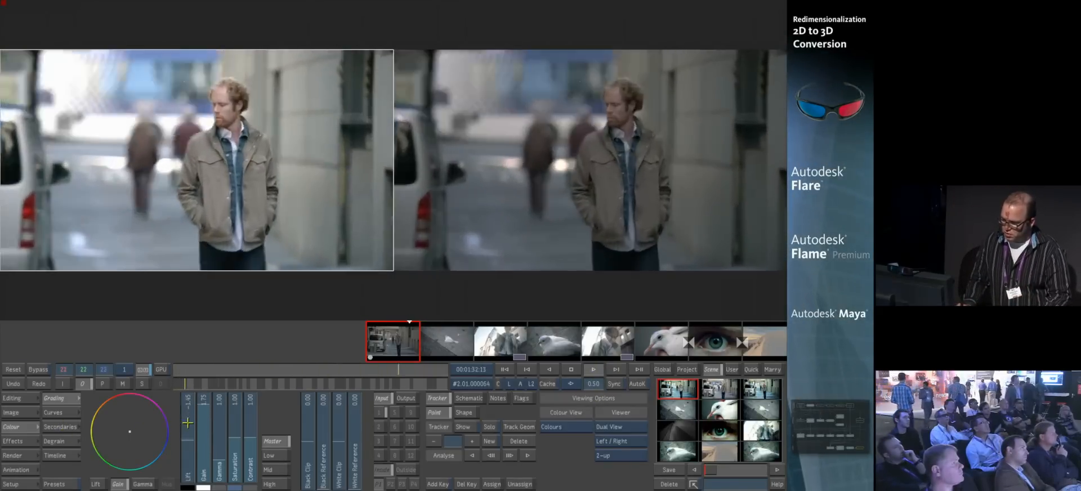
drag(201, 426, 188, 441)
click(612, 384)
drag(202, 453, 201, 420)
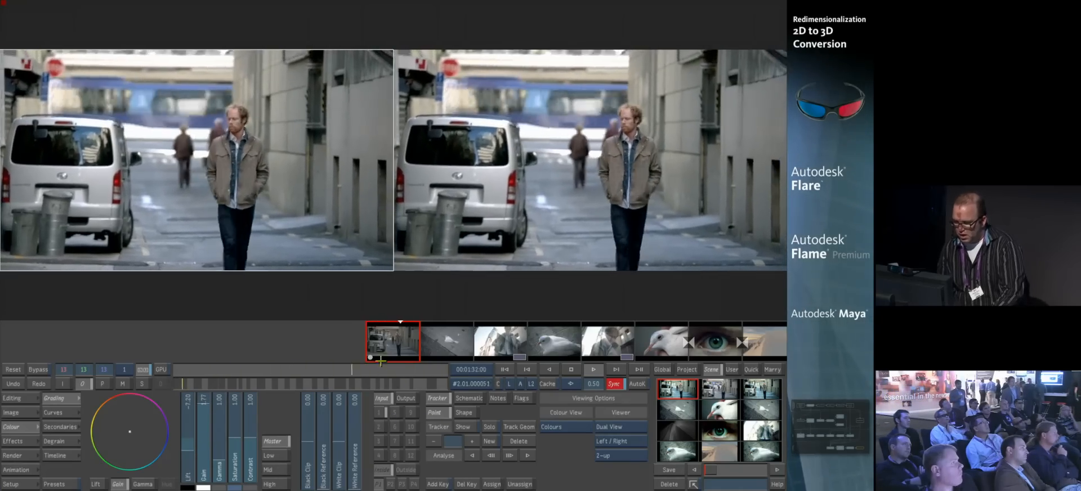
In secondary 1, raise the blue point of the saturation-by-hue curve for the street shot
click(375, 412)
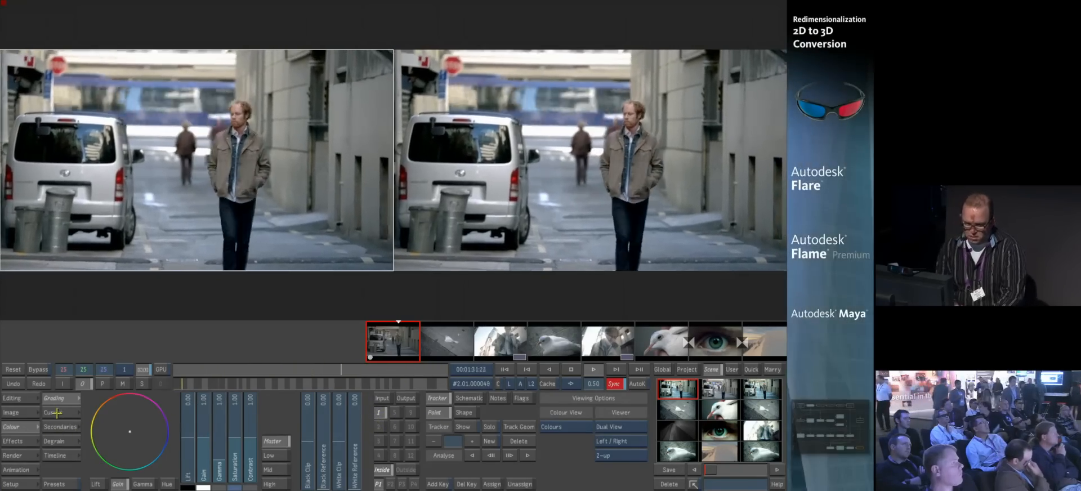
click(62, 412)
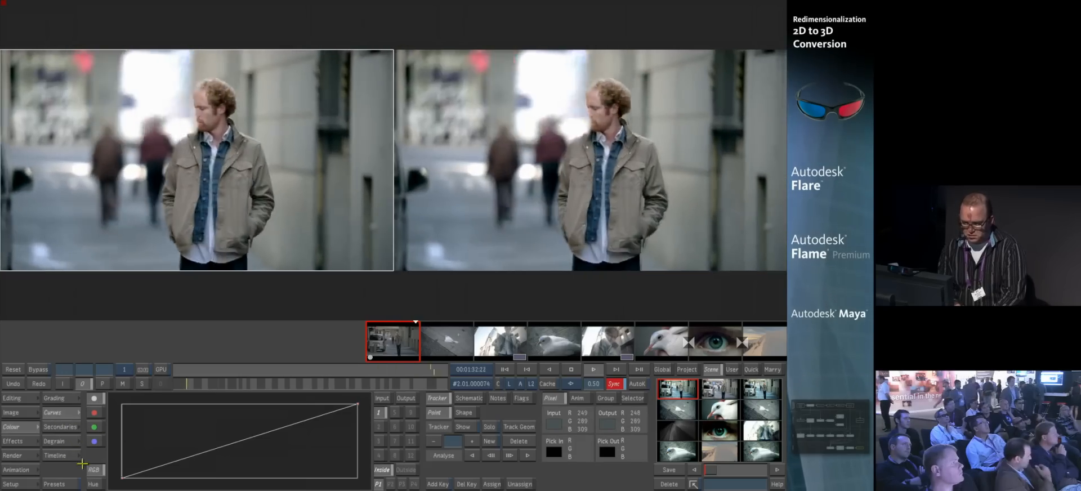
click(93, 484)
click(93, 425)
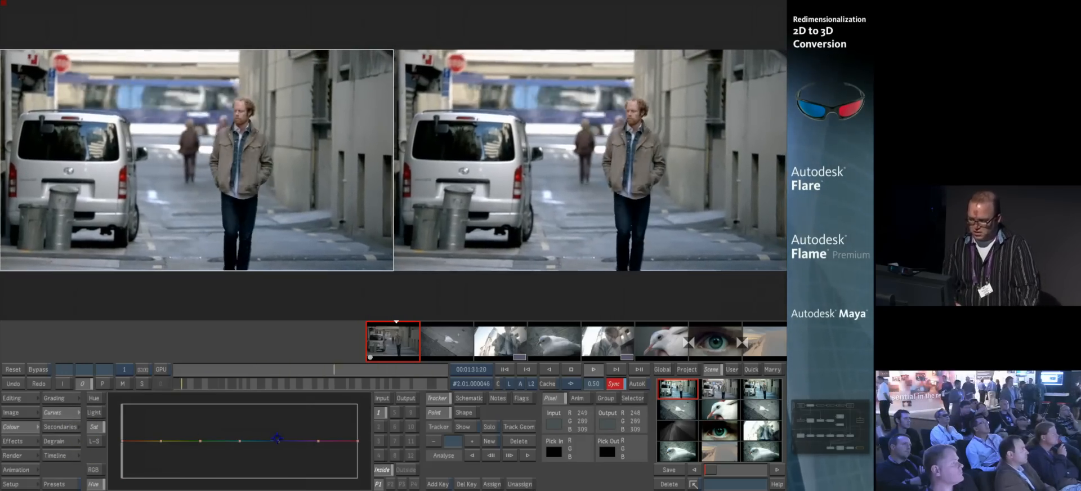
drag(278, 442, 276, 480)
drag(273, 422, 273, 416)
mouse_move(358, 442)
mouse_down()
mouse_move(358, 424)
mouse_move(358, 444)
mouse_up()
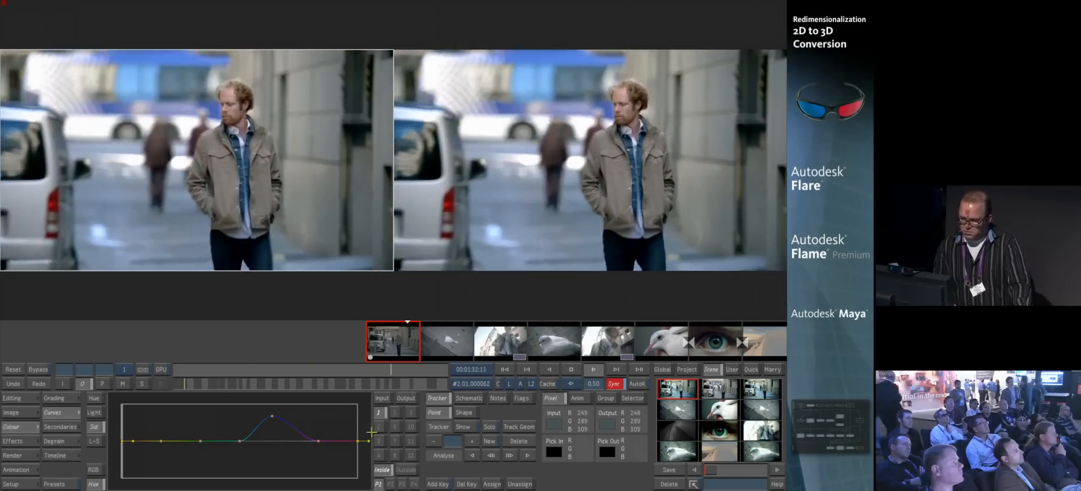
In secondary 2, add a circular shape around the walking man, enlarge and reposition it, and soften its edge
click(380, 431)
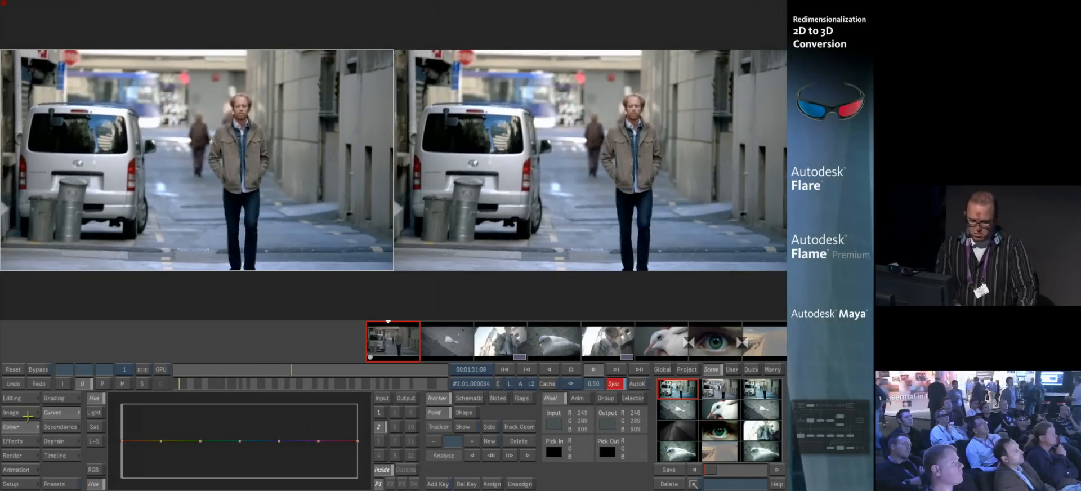
click(54, 398)
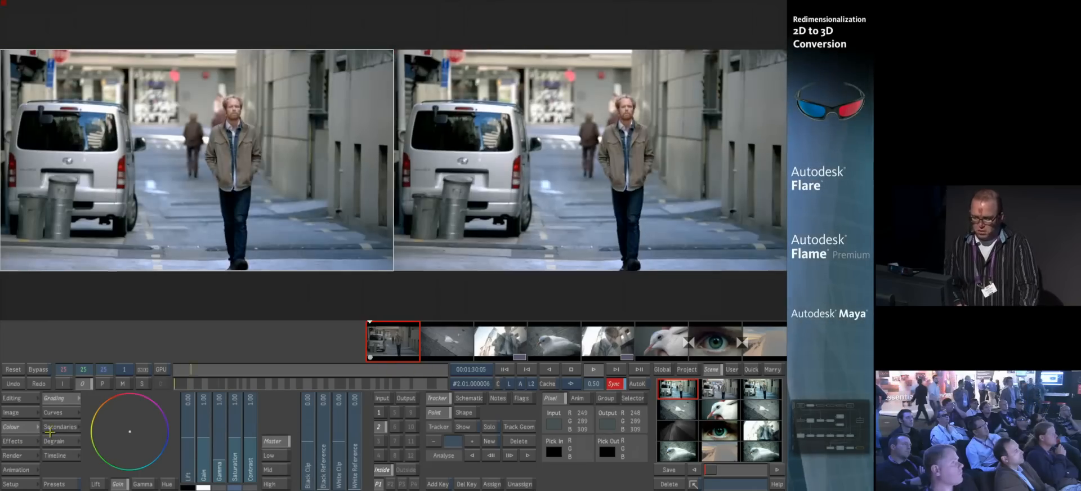
click(62, 426)
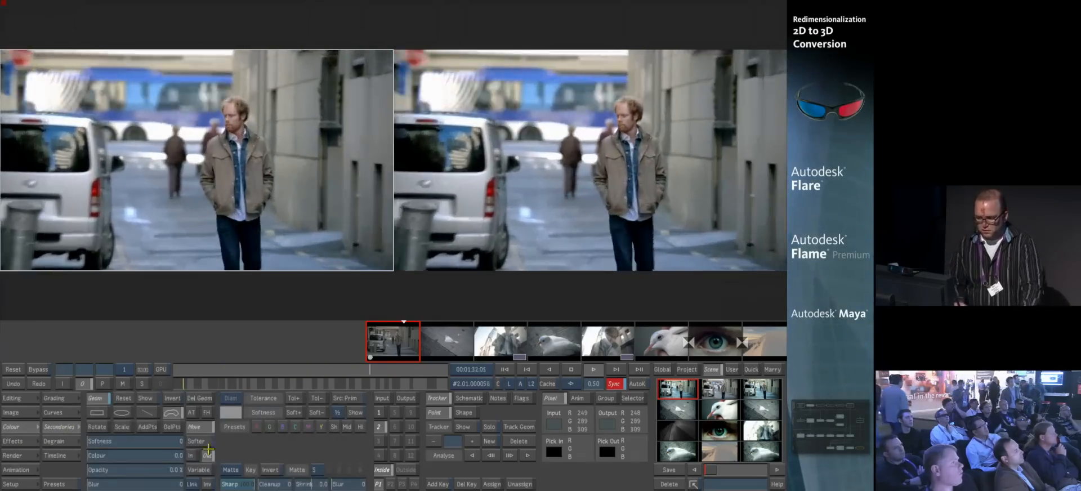
click(117, 415)
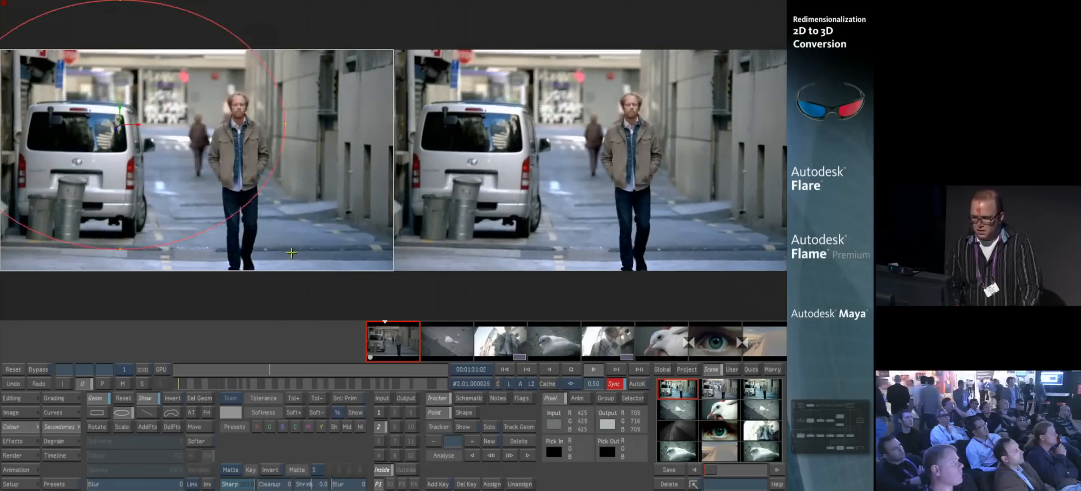
drag(307, 272, 304, 272)
drag(119, 123, 155, 153)
drag(107, 441, 280, 404)
Lower the gain outside the secondary 2 circle to create a vignette, then display the shape again
click(61, 399)
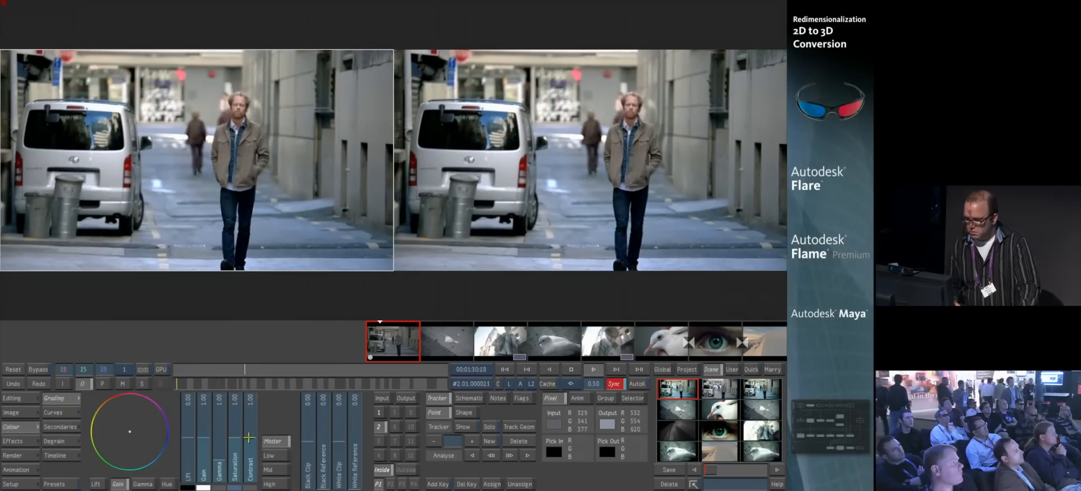
click(408, 469)
drag(207, 442, 204, 487)
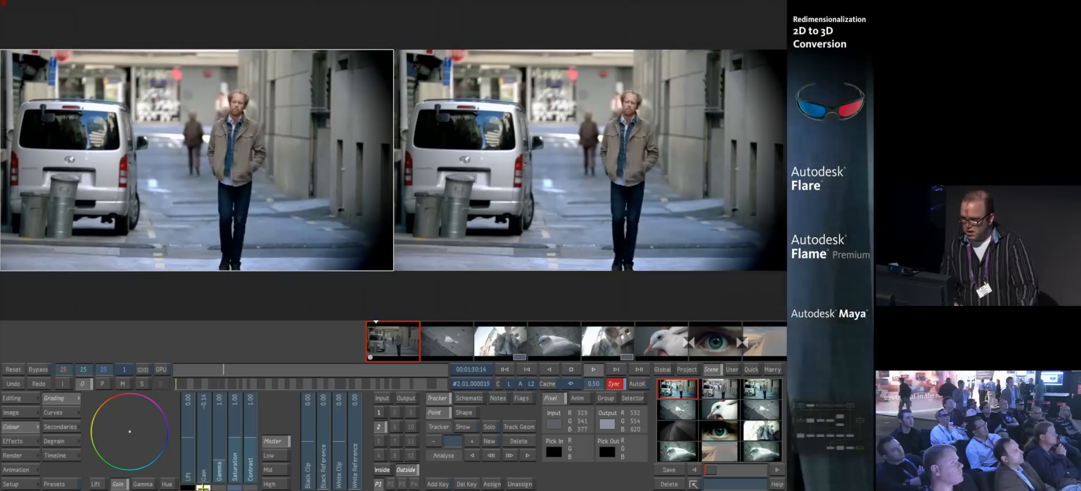
click(60, 427)
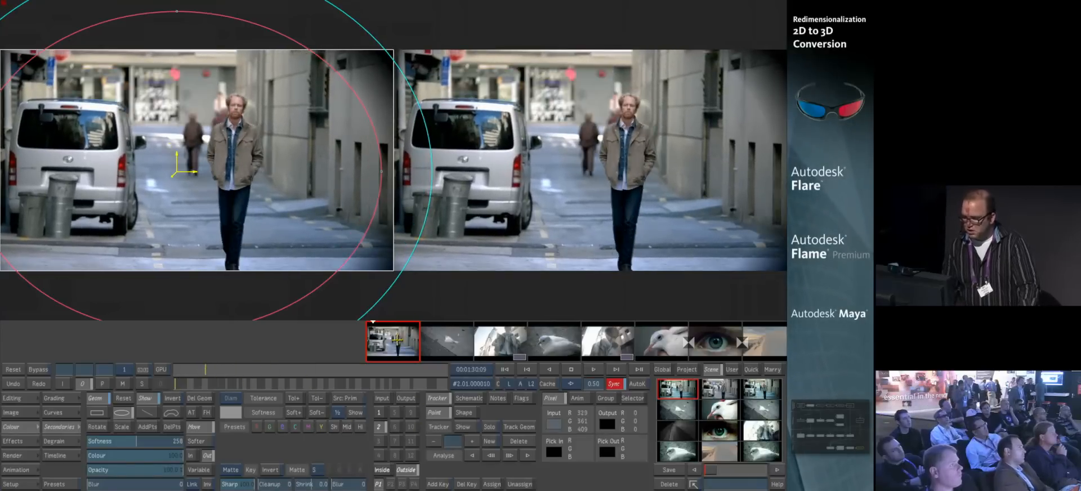
Apply the street shot's grade to the following storyboard shots and overwrite the second grade in the Scene bin with it
drag(442, 353, 729, 359)
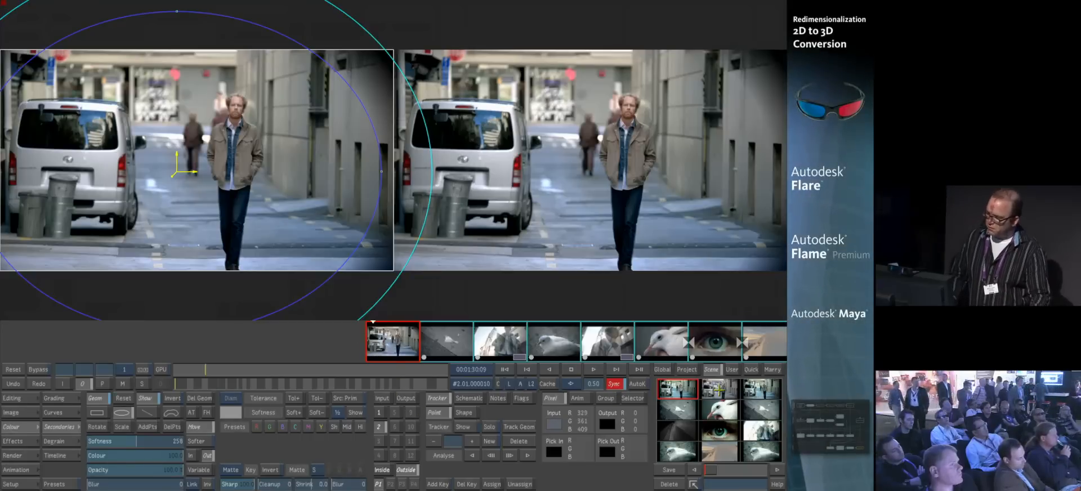
click(717, 389)
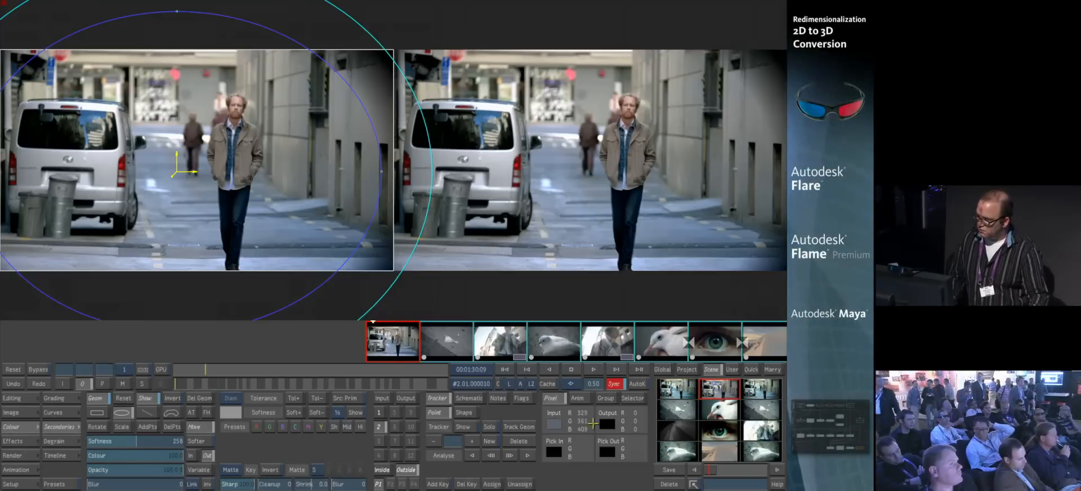
click(669, 469)
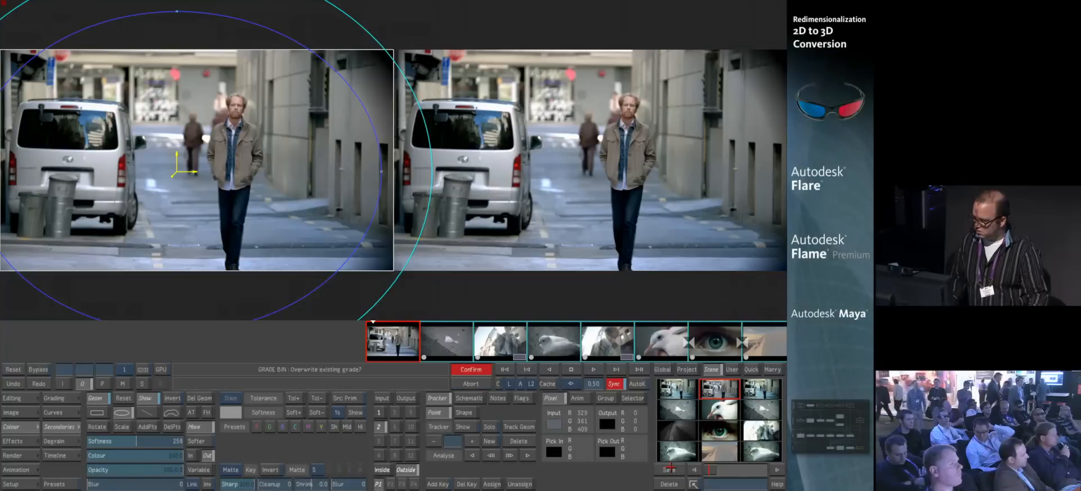
click(470, 371)
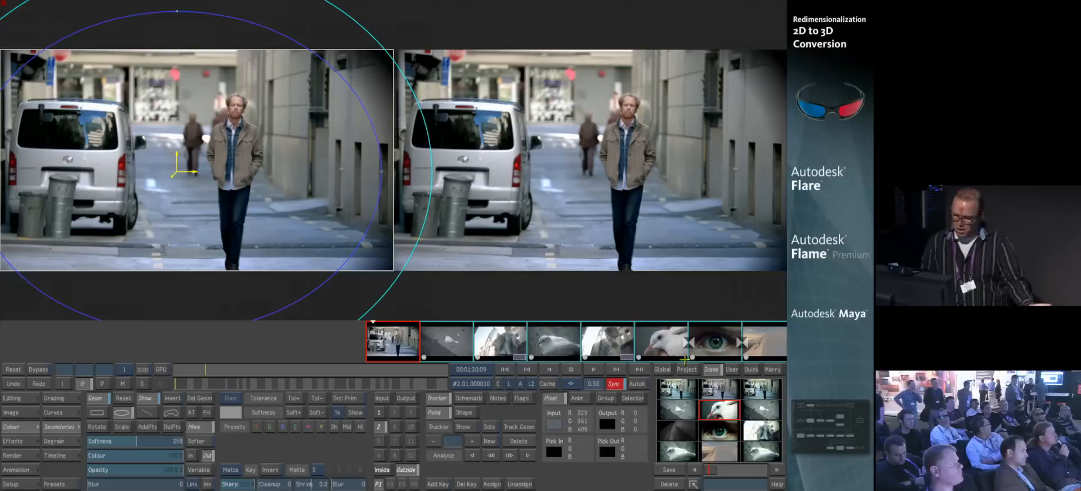
Go through the saved grades in the Scene bin's first row and reselect the second one
click(768, 387)
click(677, 388)
click(719, 389)
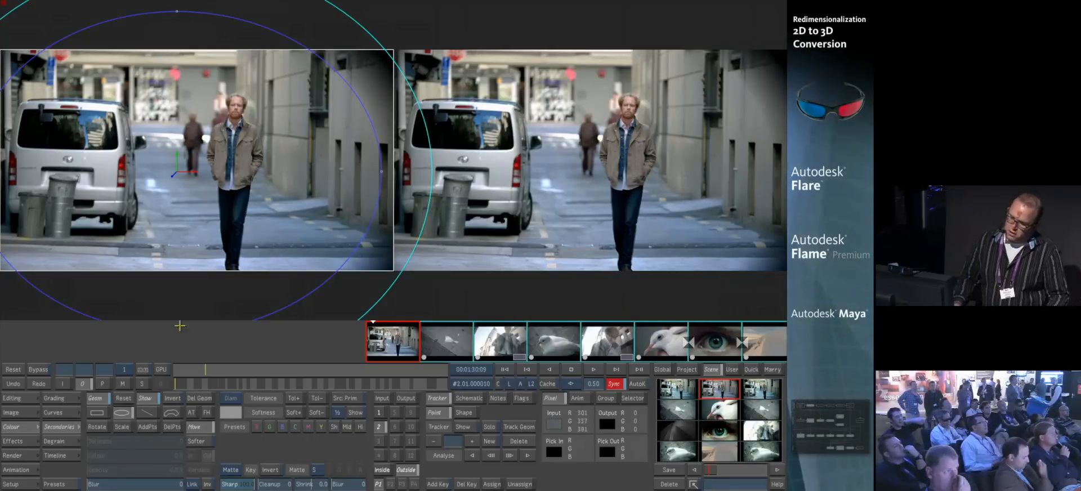
In secondary 3, draw a freehand shape around the walking man's head and torso at the street shot's first frame
click(177, 381)
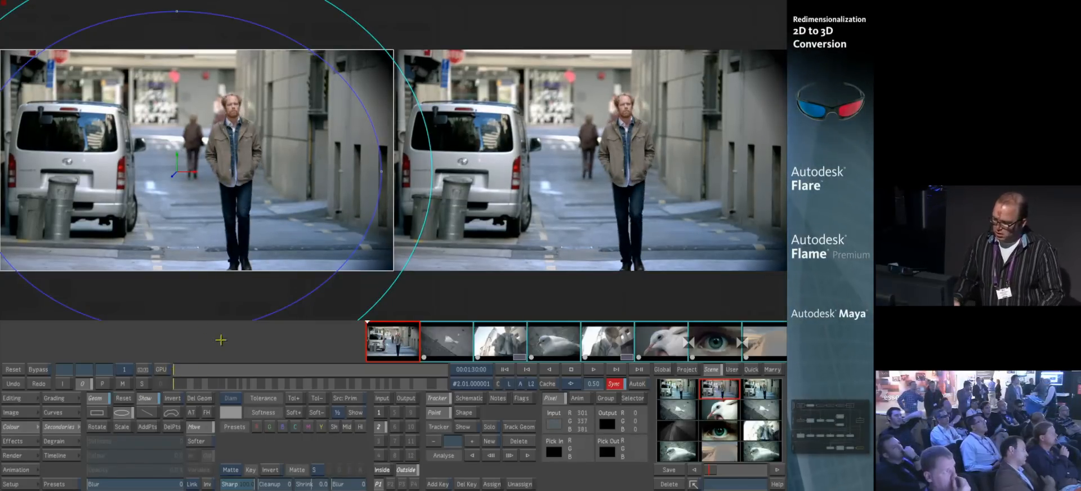
click(377, 440)
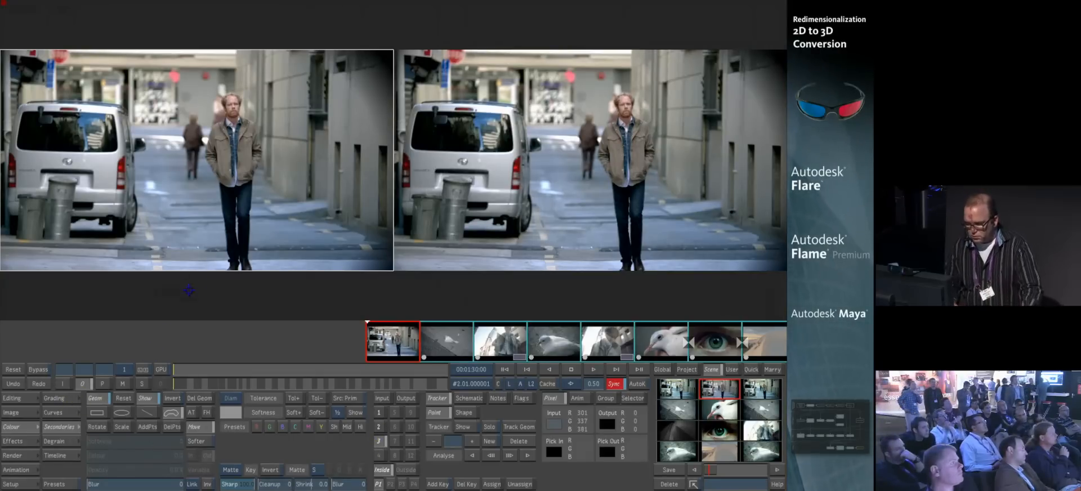
click(170, 413)
drag(224, 98, 224, 123)
drag(223, 126, 207, 149)
mouse_move(206, 160)
mouse_down()
mouse_move(237, 186)
mouse_move(257, 168)
mouse_move(262, 144)
mouse_move(238, 116)
mouse_up()
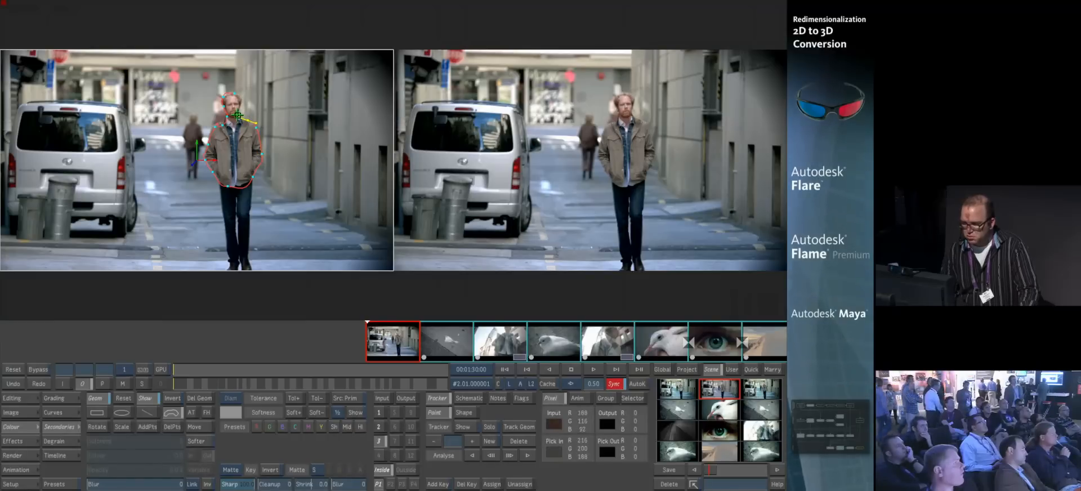
click(237, 94)
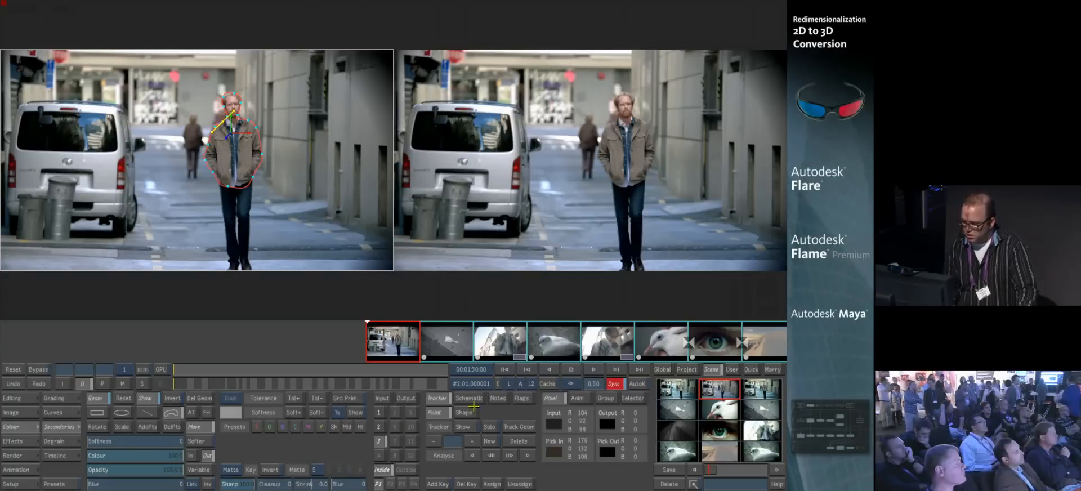
Track the man's shape forward through the street shot with the shape tracker and return to the shot's start
click(470, 411)
click(506, 453)
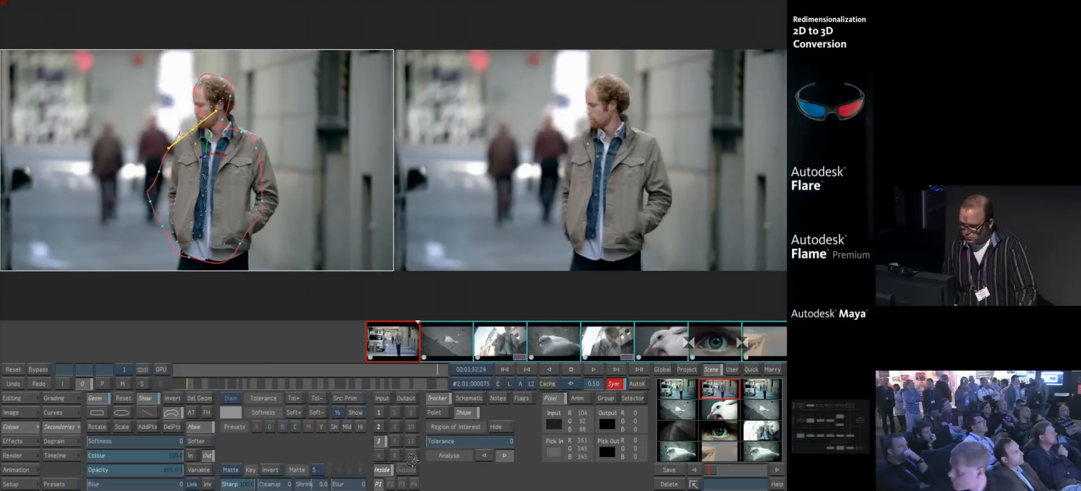
drag(231, 367, 82, 369)
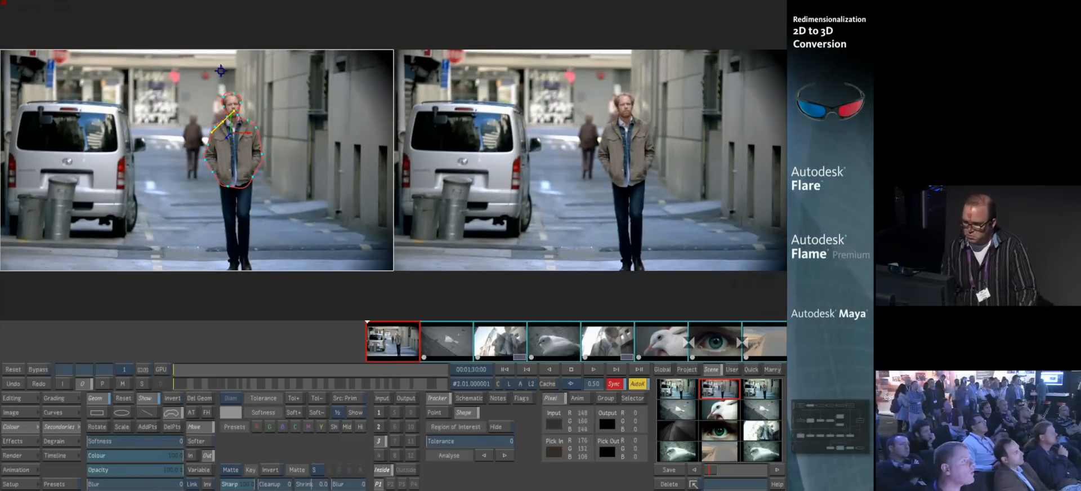
With automatic keyframing on, refit the tracked shape to the man at the end of the street shot and soften its edge
drag(251, 373, 443, 370)
drag(209, 152, 215, 151)
drag(205, 80, 198, 121)
drag(156, 200, 163, 190)
drag(166, 224, 175, 238)
click(192, 456)
drag(133, 441, 137, 445)
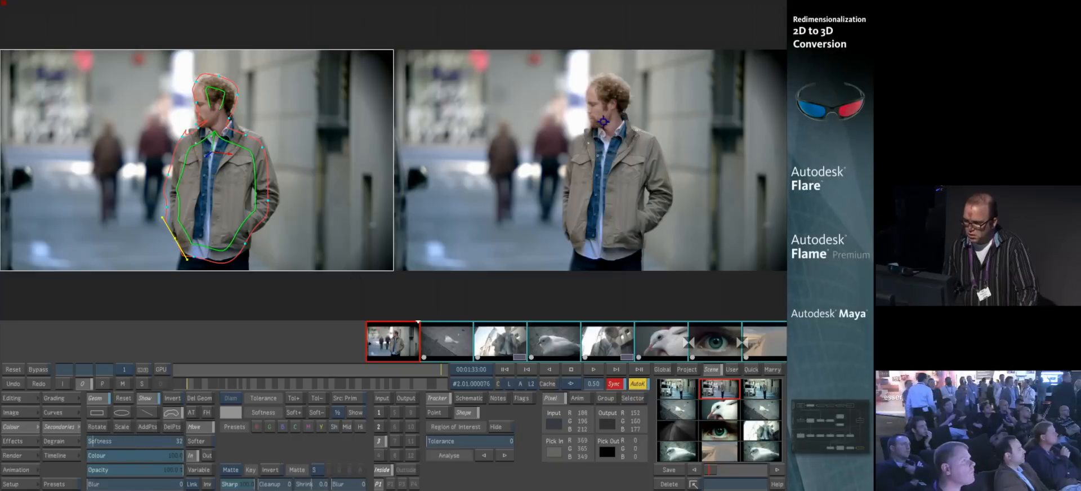
click(212, 188)
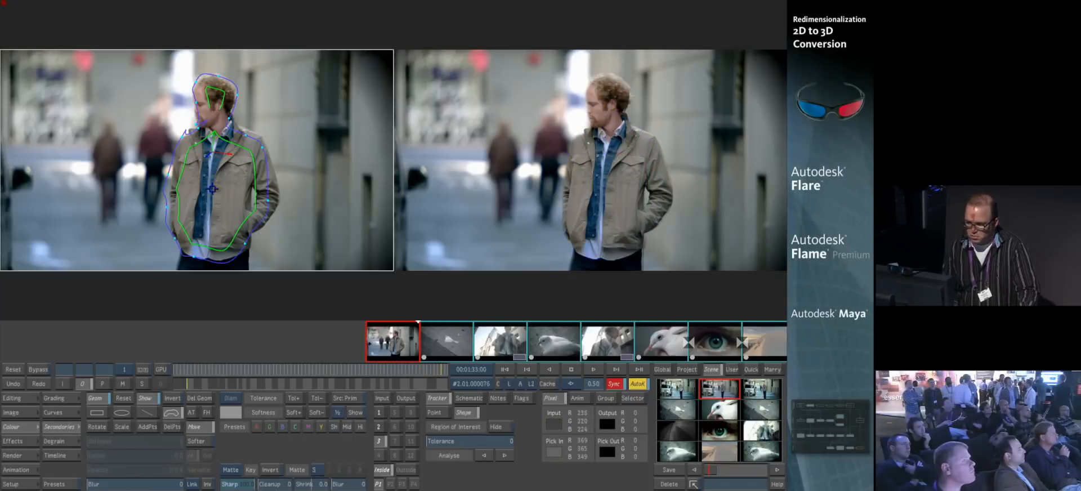
Raise the gain and lower the lift inside the man's shape, then check the grade mid-shot
click(61, 400)
drag(203, 453, 188, 438)
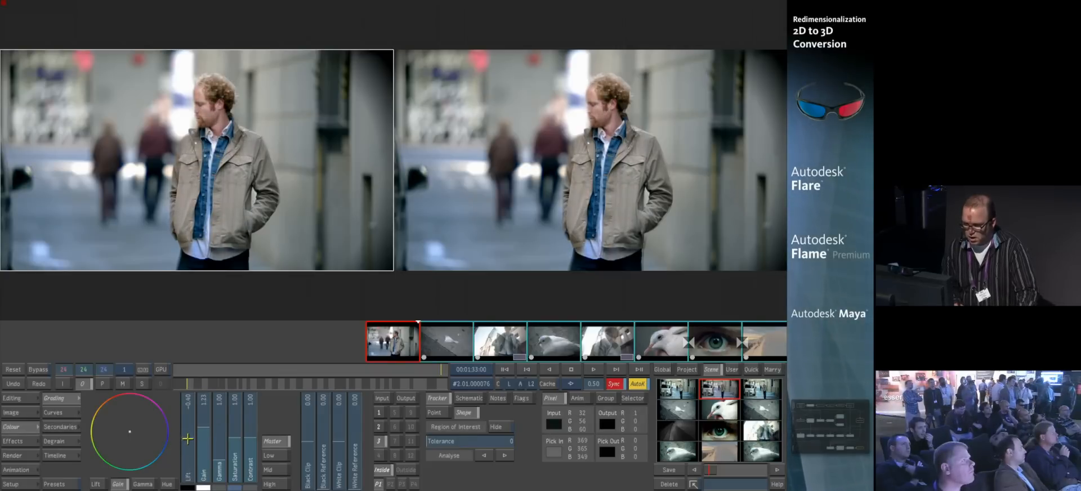
click(306, 375)
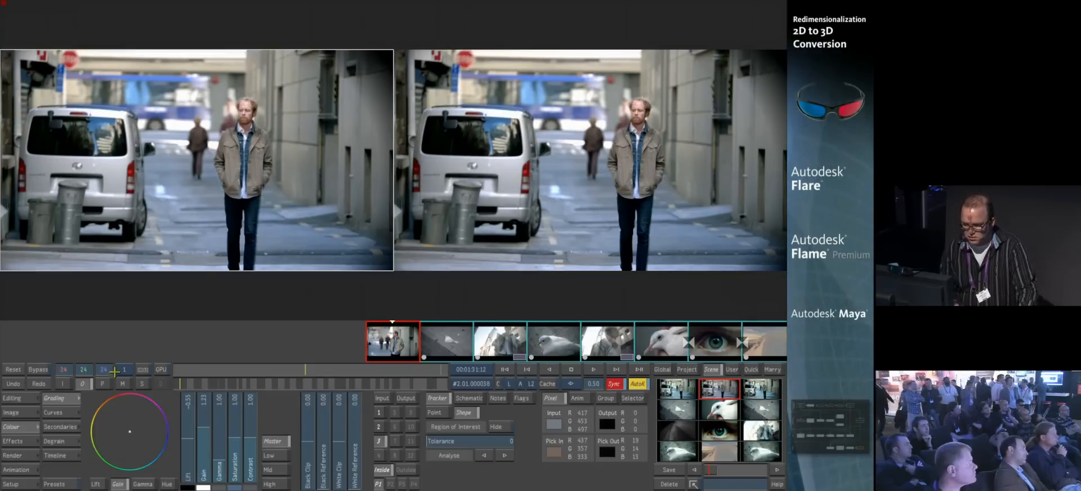
Adjust the secondary 3 shape near the man's shoulder in the right-eye image only, then turn Sync back on
click(68, 430)
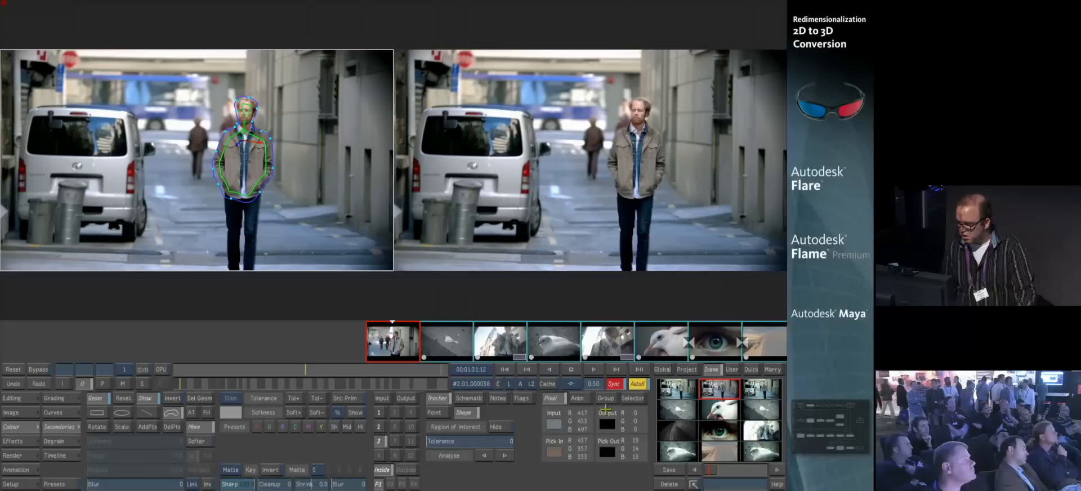
click(647, 156)
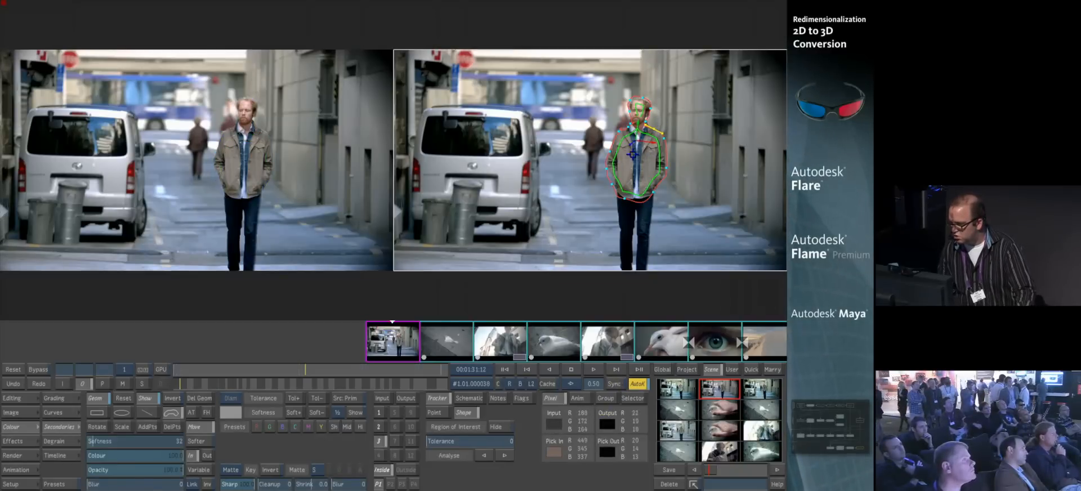
click(616, 133)
drag(615, 133, 623, 124)
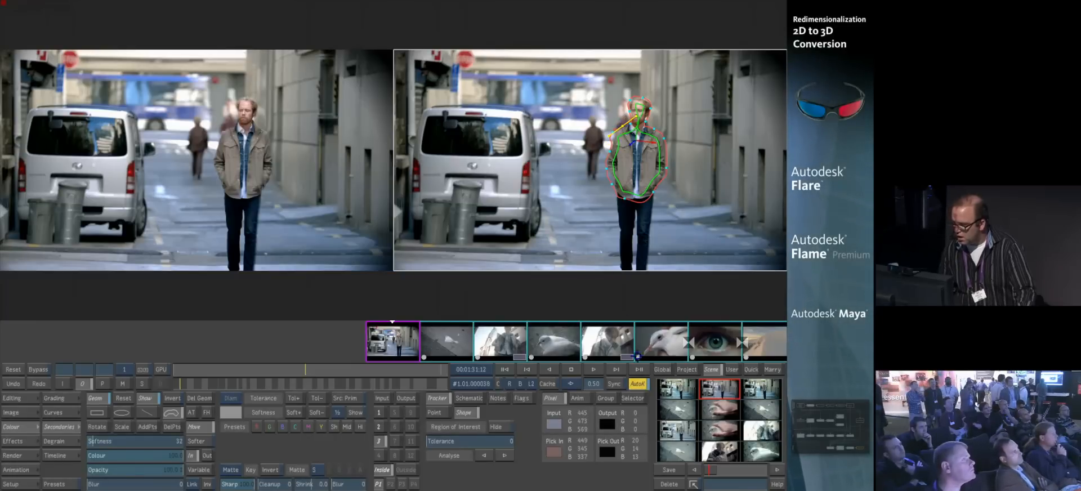
click(613, 384)
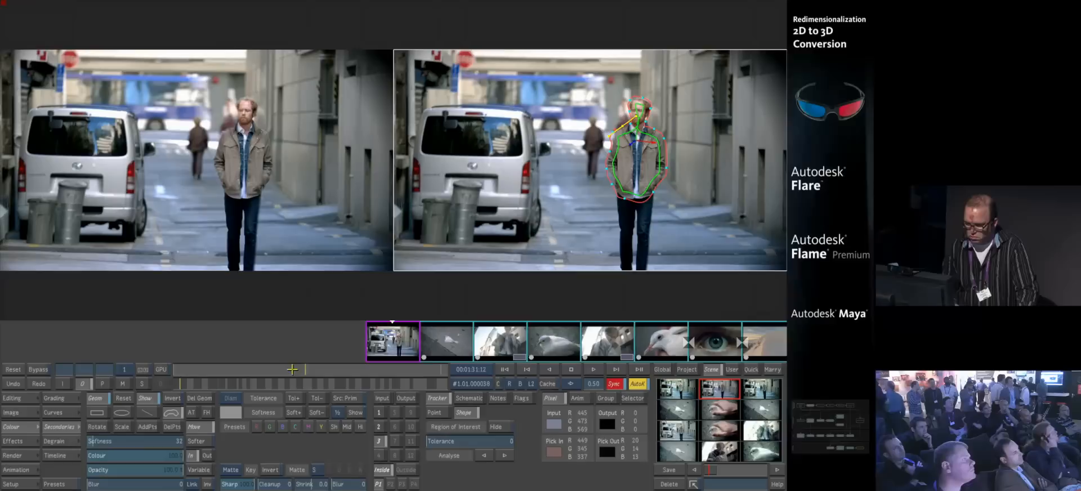
Raise the gain inside the man's shape further for both eyes at an earlier frame of the street shot
click(267, 370)
drag(268, 370, 248, 369)
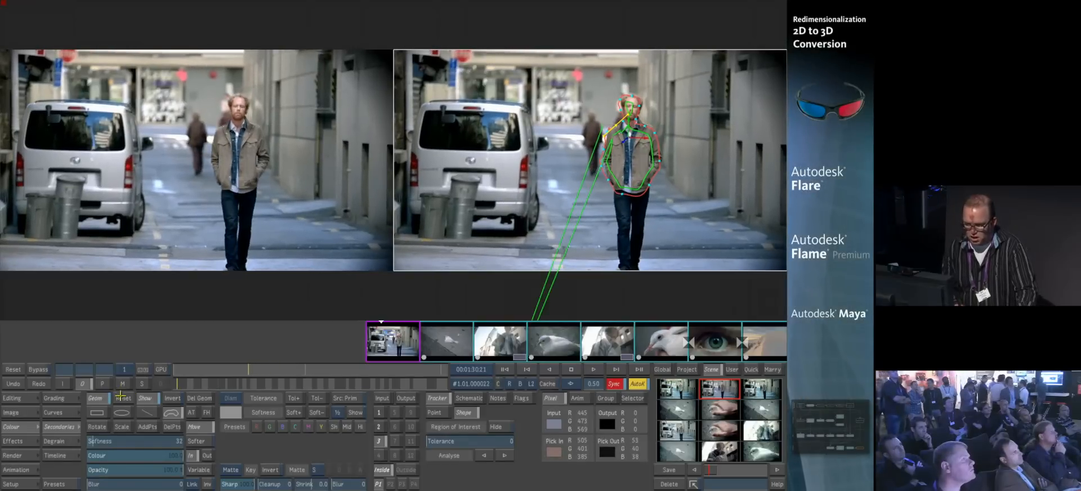
click(59, 398)
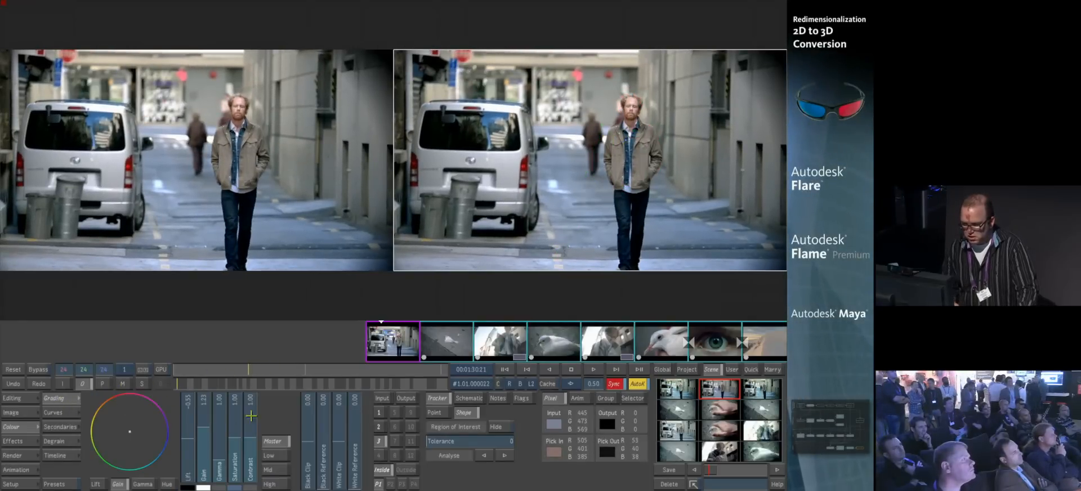
drag(202, 449, 200, 440)
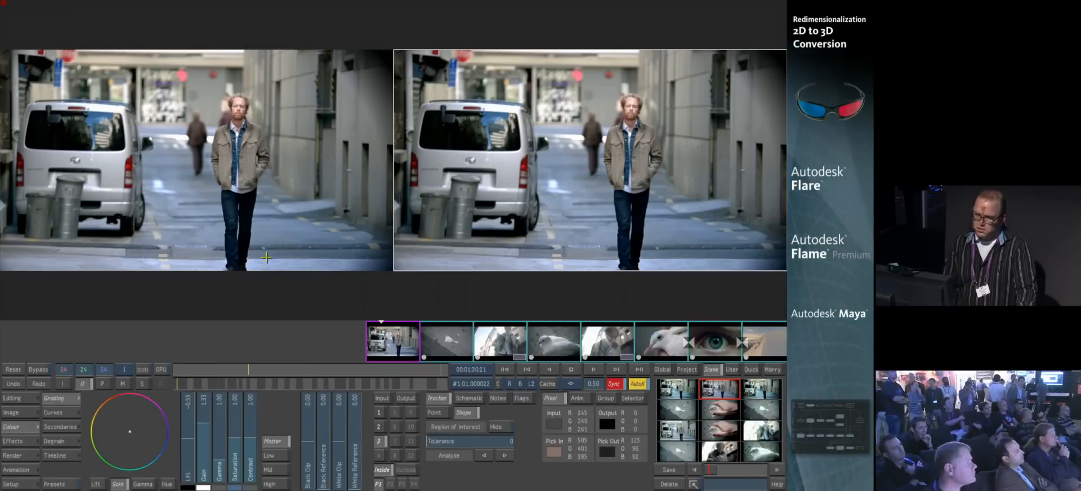
Go to the wide shot of the white bird and sort the assembled timeline in C-Mode using the EDL reel names
click(456, 346)
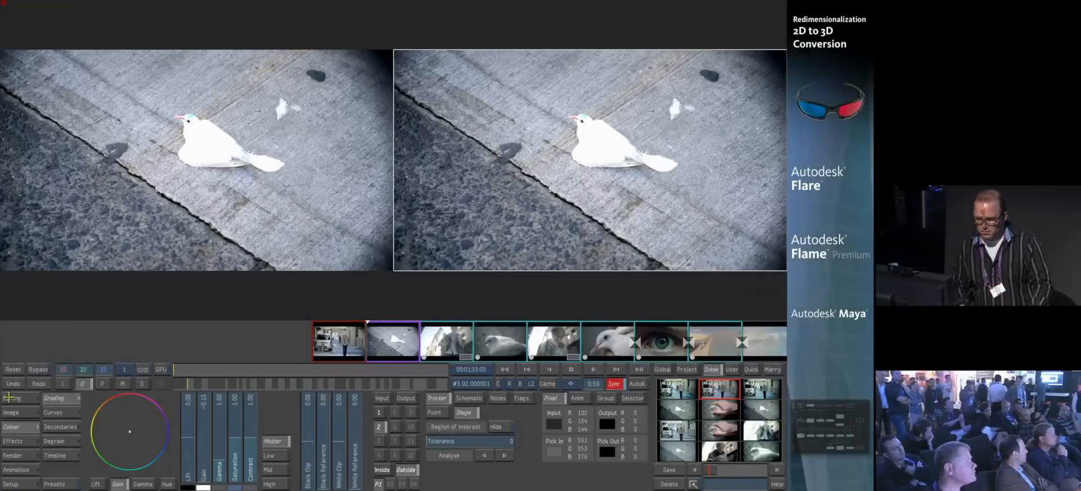
click(8, 397)
click(58, 455)
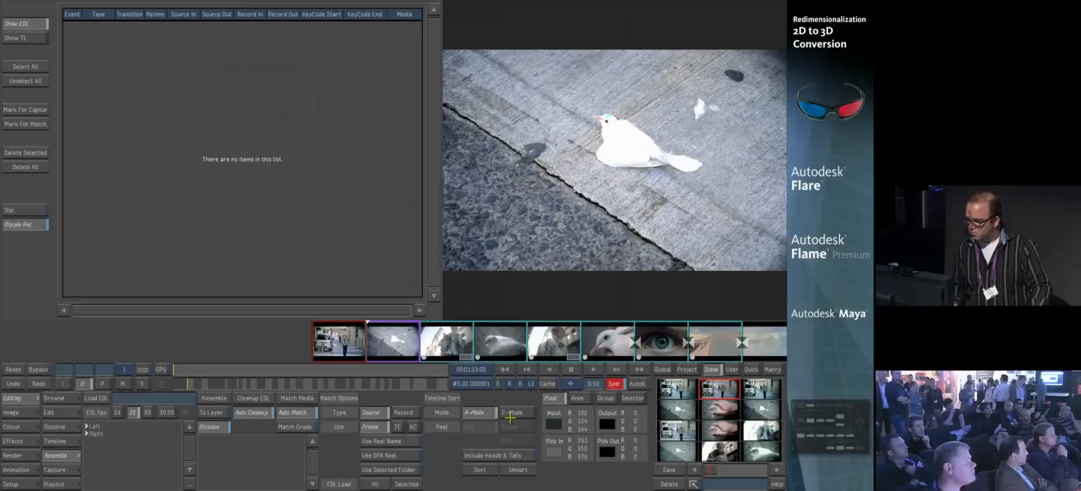
click(510, 417)
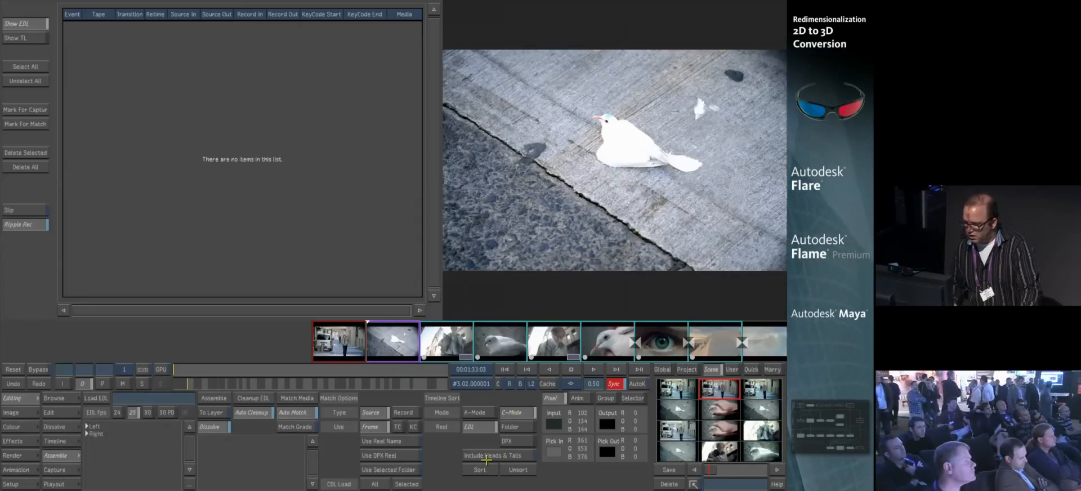
click(479, 470)
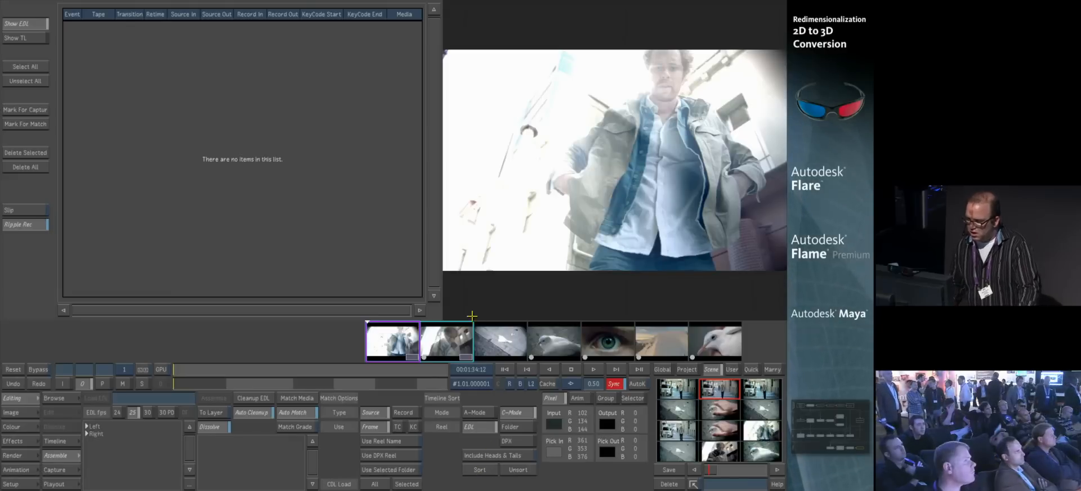
In the sorted timeline, lower the primary input gain on the wide shot of the bird on the pavement
mouse_move(212, 384)
mouse_down()
mouse_move(340, 383)
mouse_move(321, 388)
mouse_move(321, 376)
mouse_up()
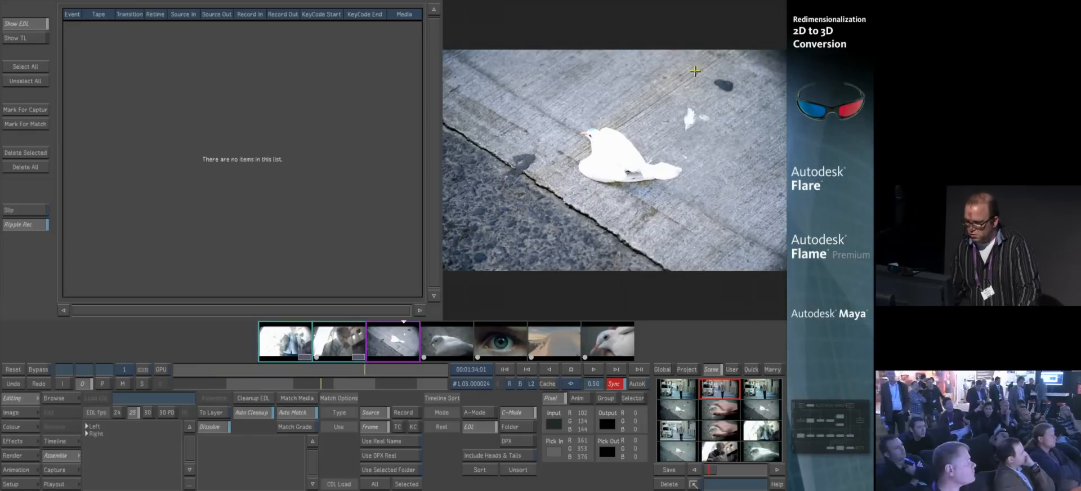
click(13, 427)
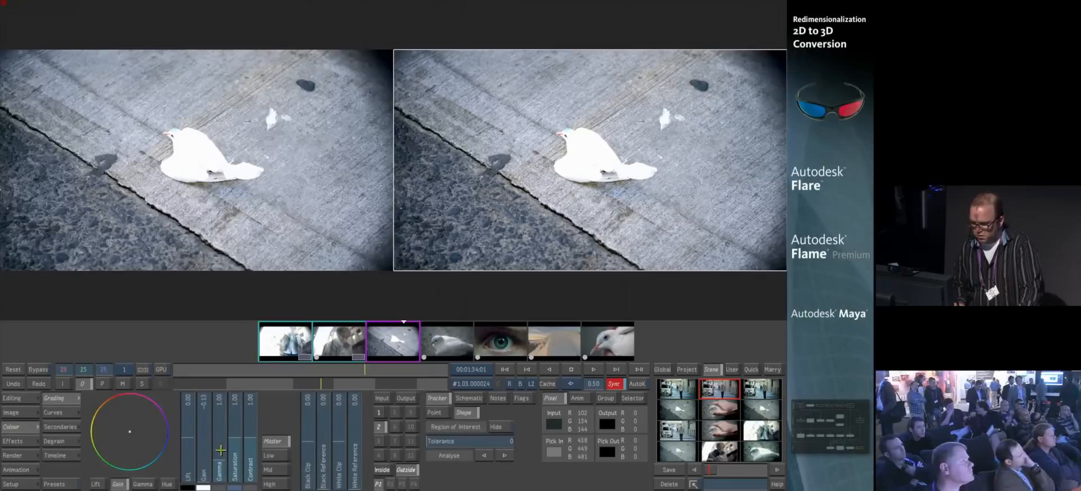
click(377, 401)
drag(201, 414, 202, 436)
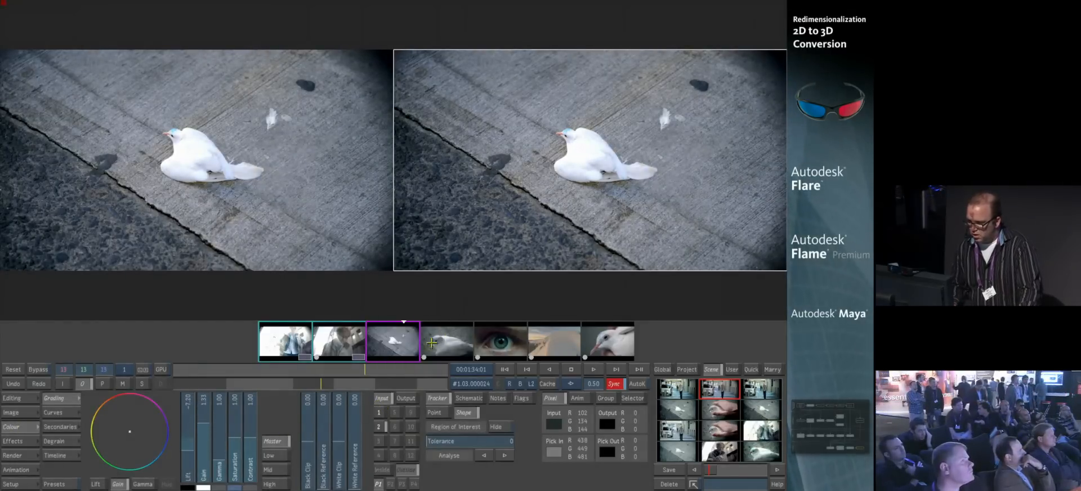
Lower the primary input gain on the close-up of the white bird to match the wide shot
click(431, 343)
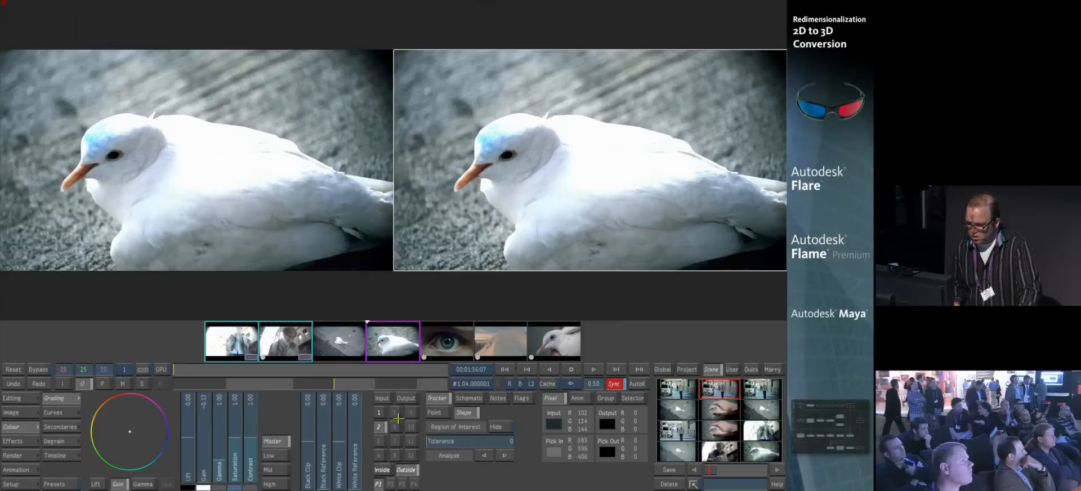
mouse_move(203, 420)
mouse_down()
mouse_move(204, 444)
mouse_move(202, 429)
mouse_up()
click(382, 398)
drag(203, 420, 201, 437)
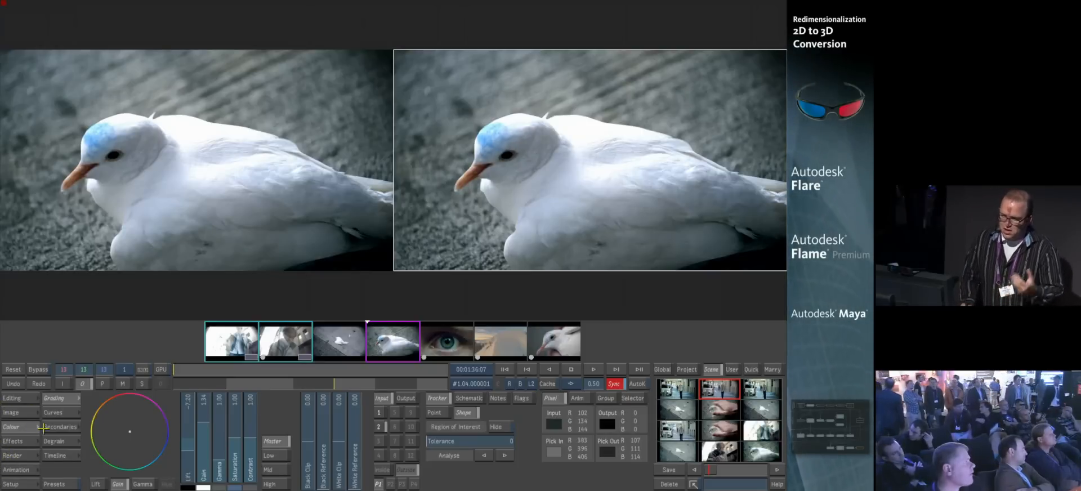
Restore the storyboard to its original edit order by unsorting the timeline
click(22, 398)
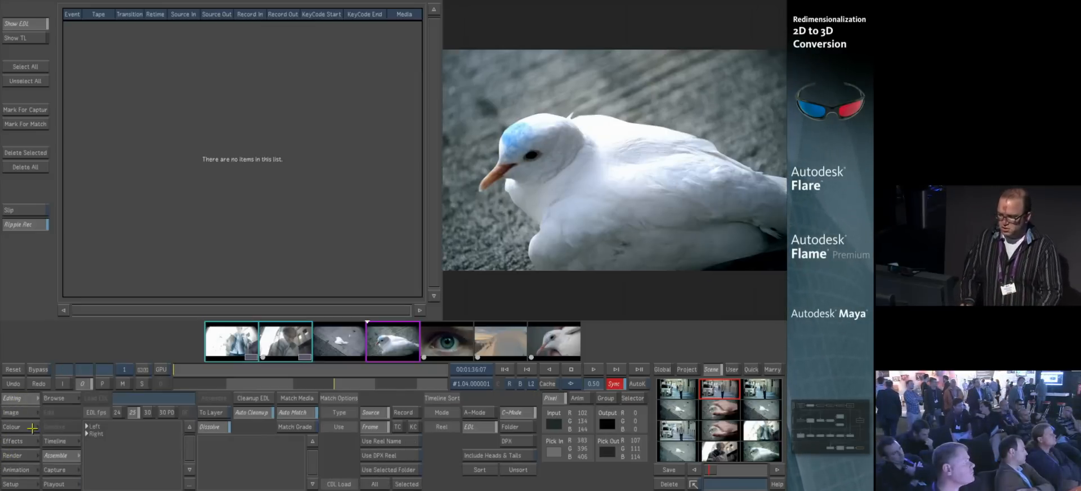
click(27, 426)
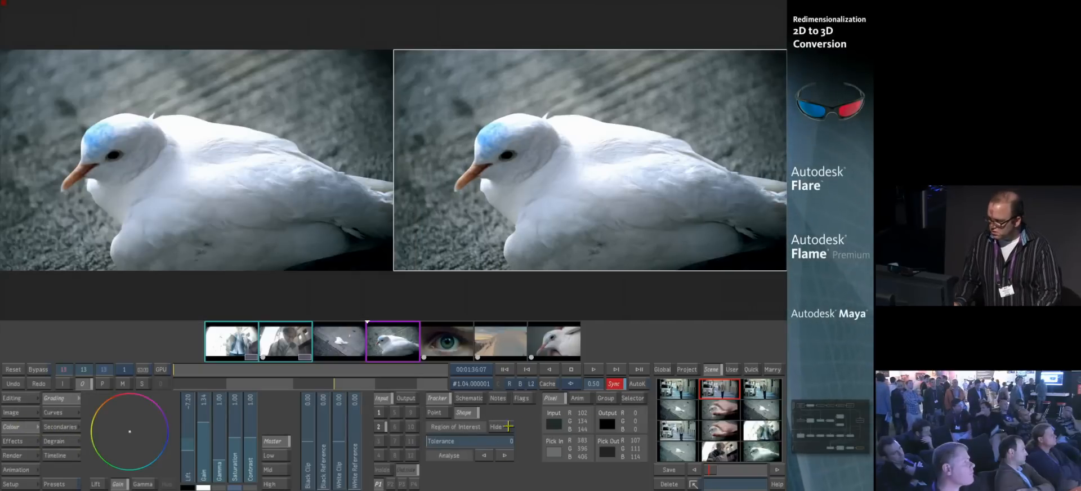
click(23, 398)
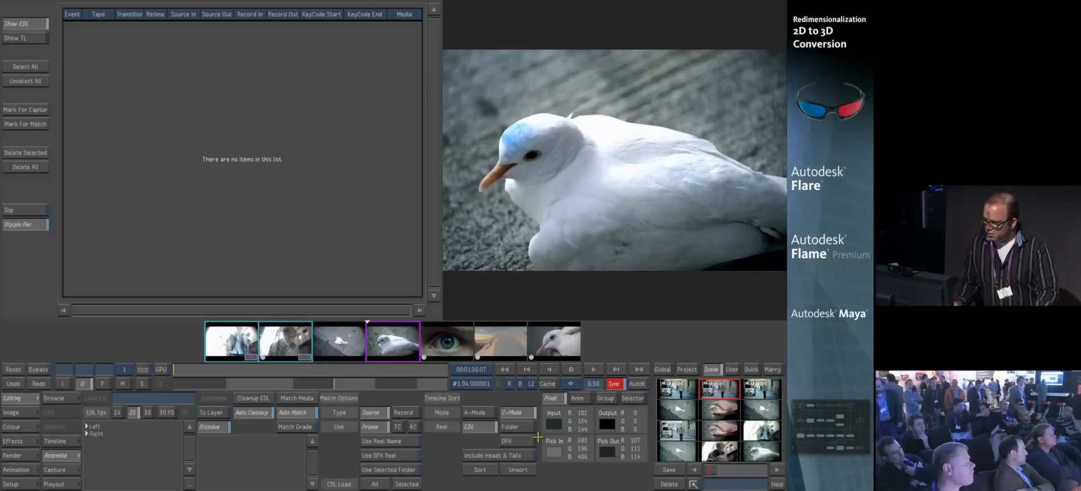
click(518, 473)
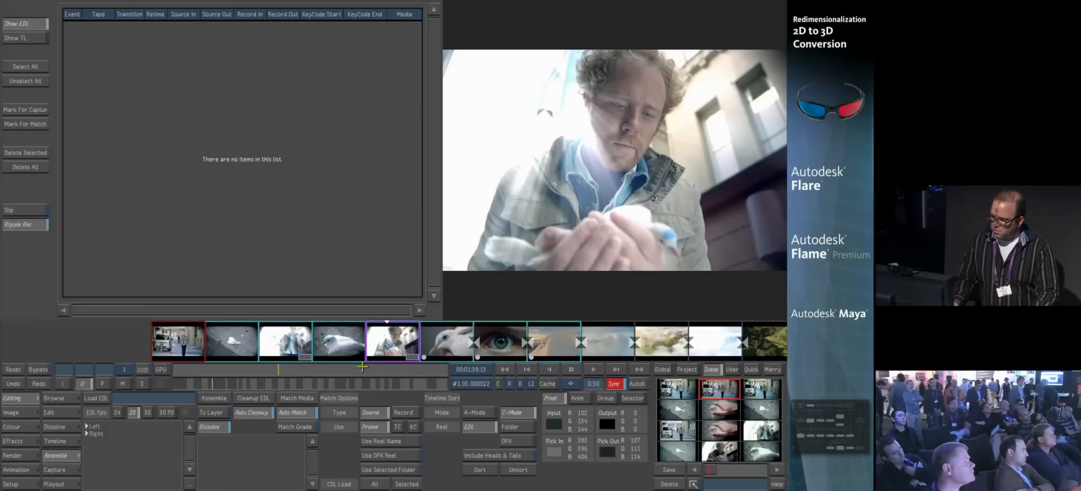
Raise the gain and lower the lift on the kitchen shot of the man with the box, then open its secondaries
click(268, 385)
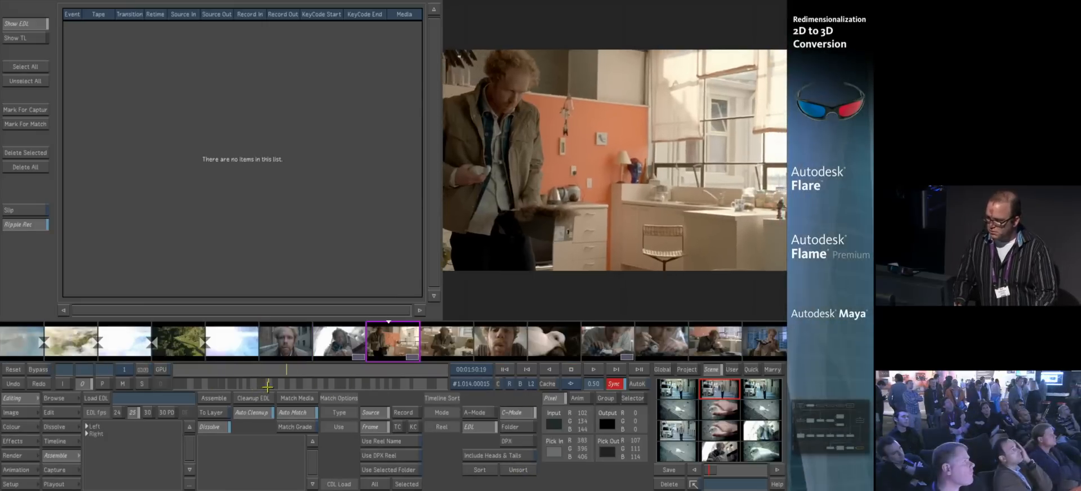
click(270, 385)
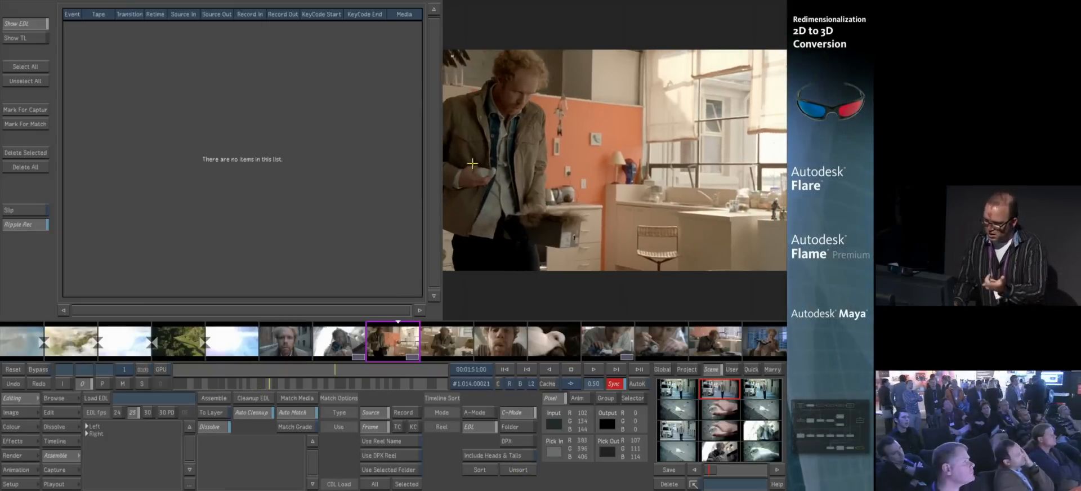
click(26, 430)
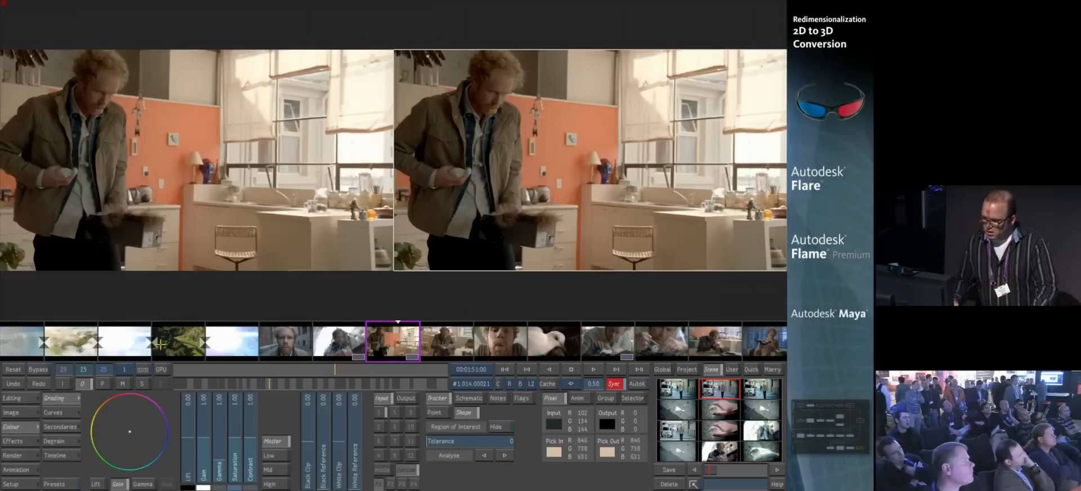
mouse_move(199, 455)
mouse_down()
mouse_move(202, 431)
mouse_move(204, 451)
mouse_move(188, 440)
mouse_up()
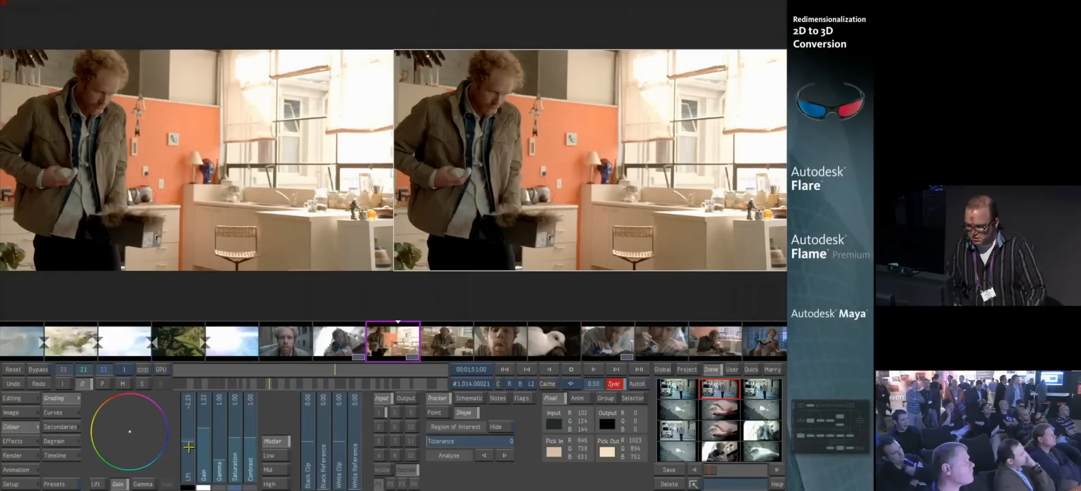
click(61, 427)
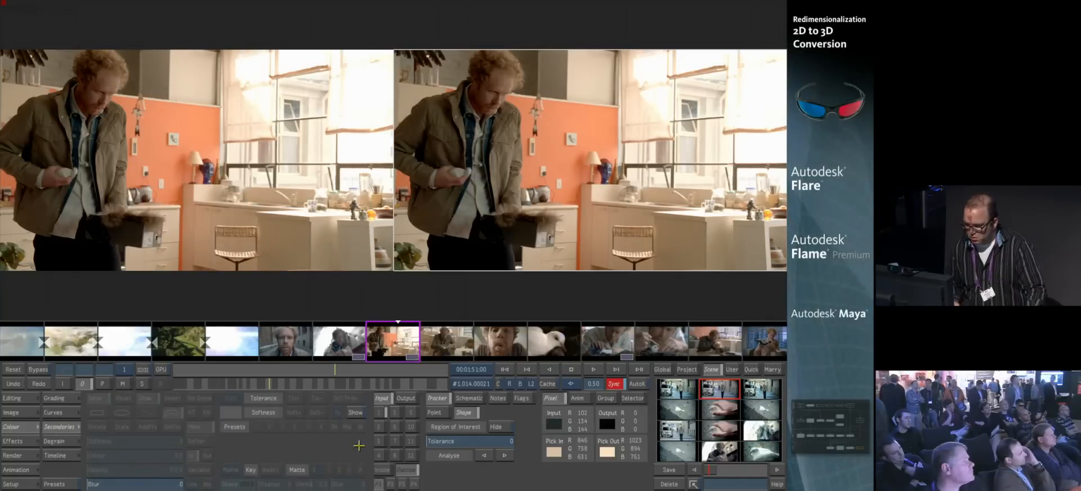
Open the first secondary's matte on the kitchen shot and examine the red, green and blue matte channels and the V2 and V1 sources
click(385, 410)
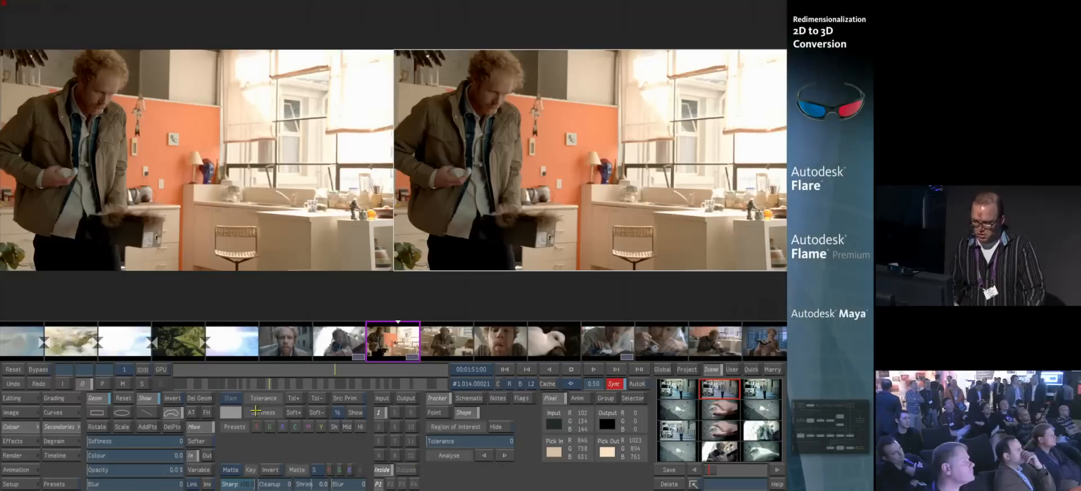
click(122, 384)
click(317, 470)
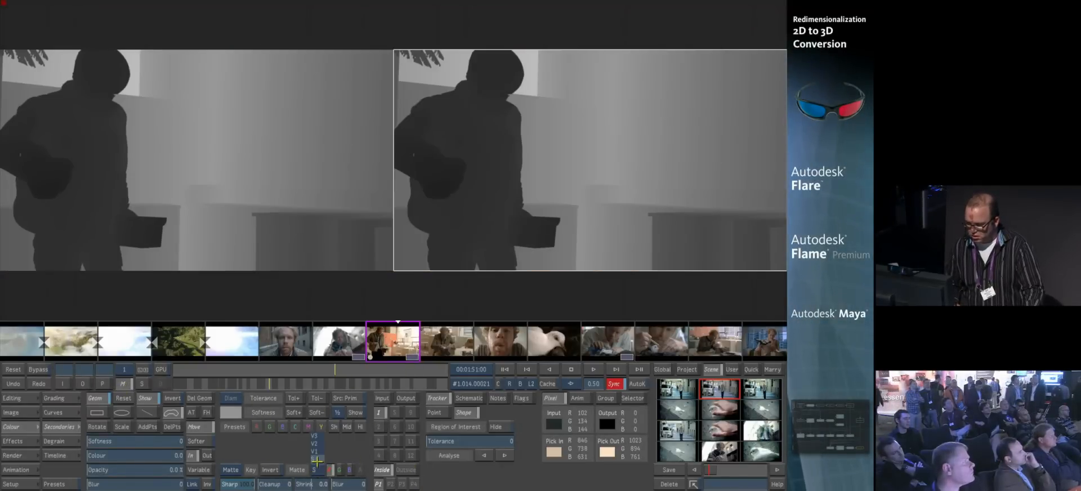
click(339, 470)
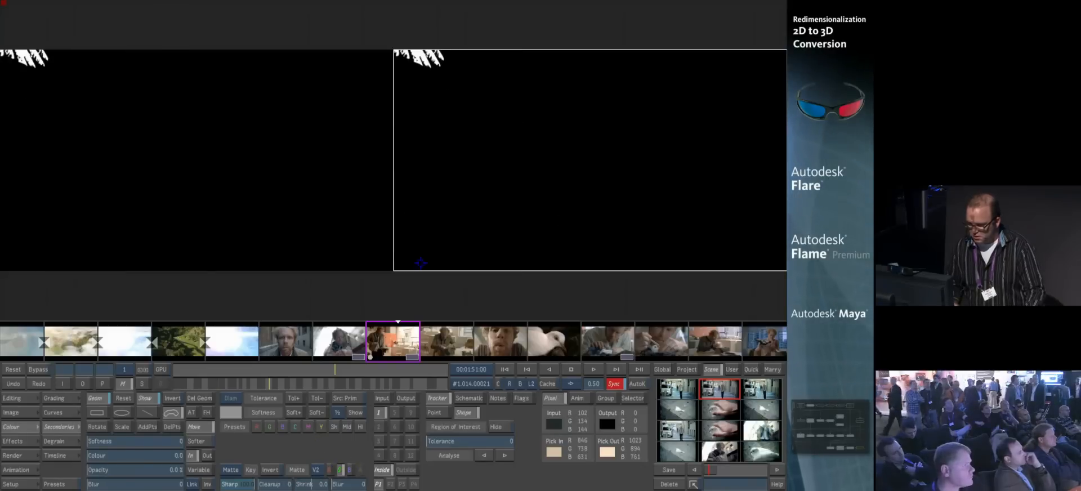
drag(335, 383, 264, 384)
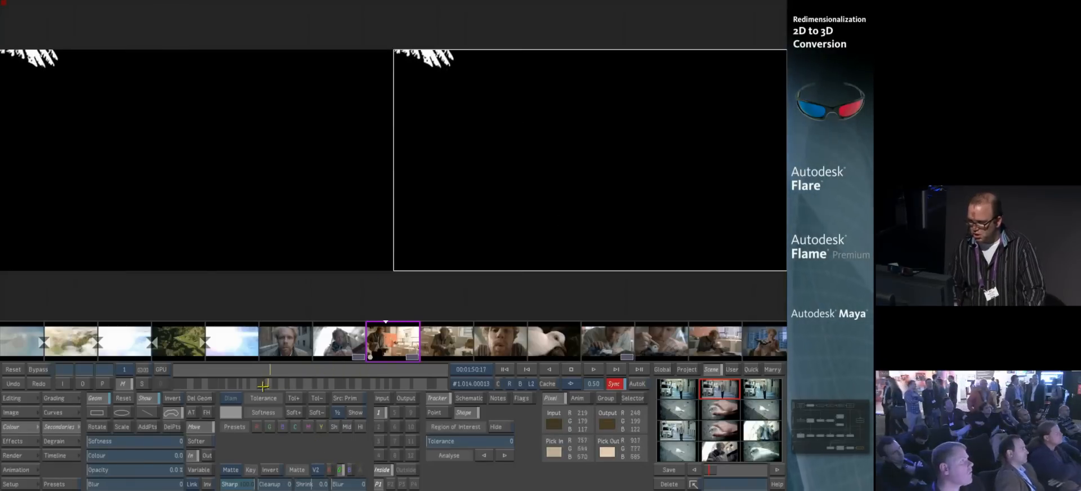
click(350, 470)
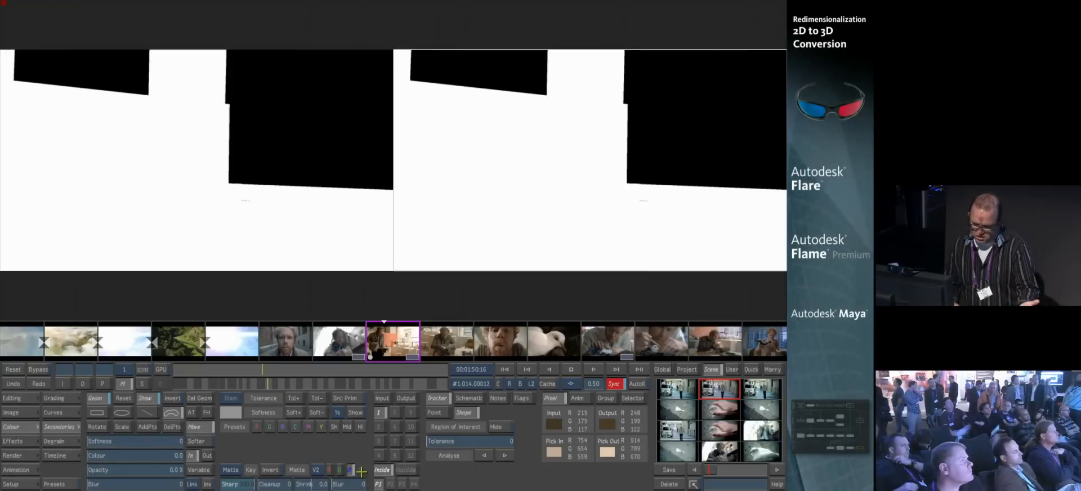
click(316, 469)
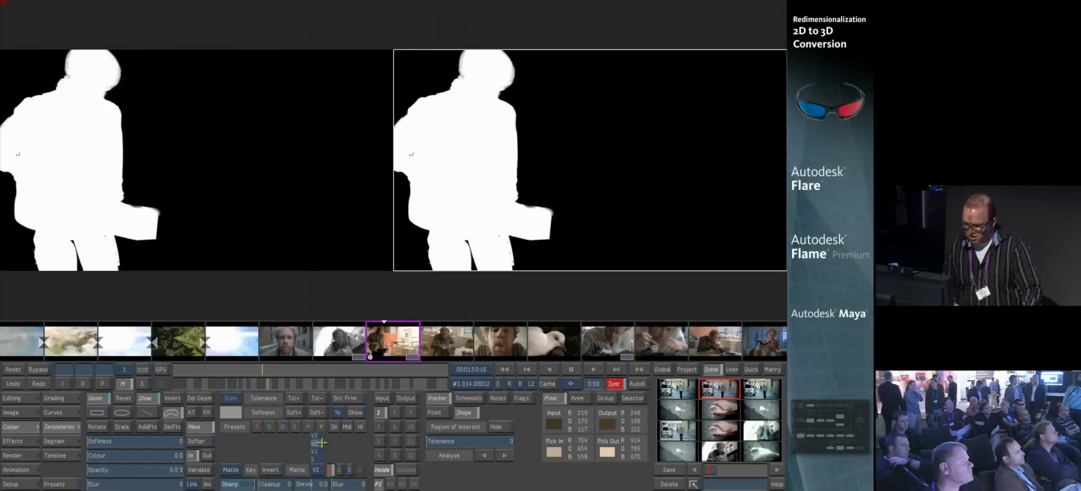
click(315, 451)
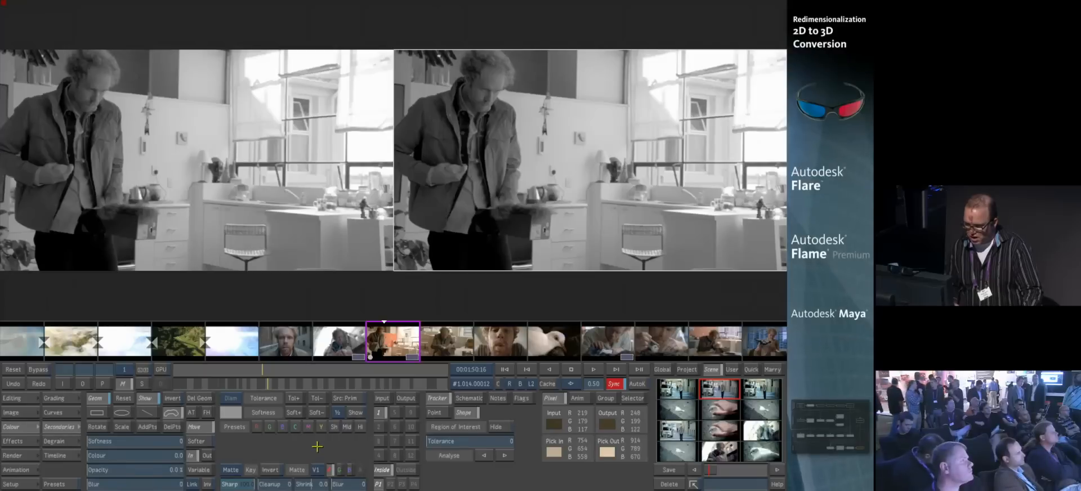
Use V3 as the first secondary's matte source and adjust Shrink so the depth matte isolates the kitchen background
click(315, 470)
click(316, 435)
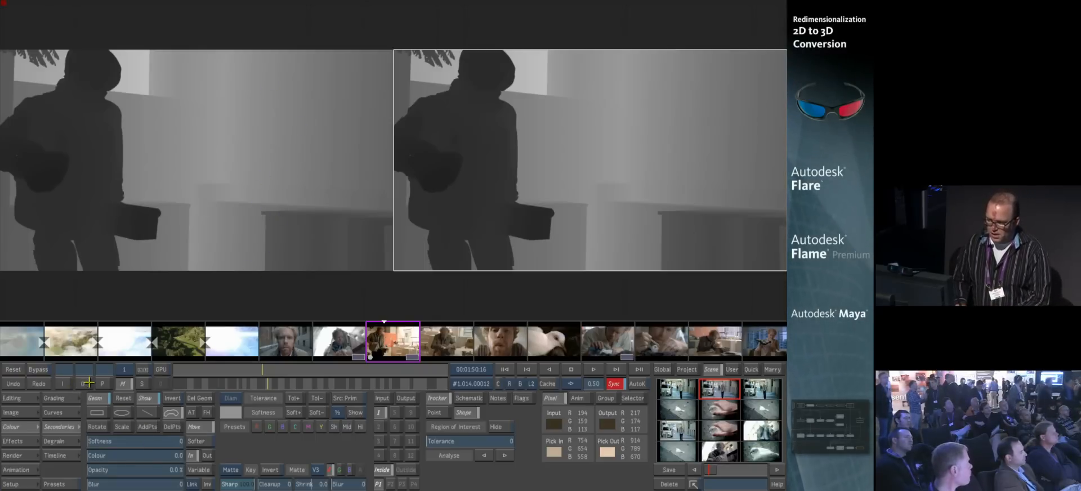
mouse_move(309, 482)
mouse_down()
mouse_move(319, 484)
mouse_move(307, 487)
mouse_up()
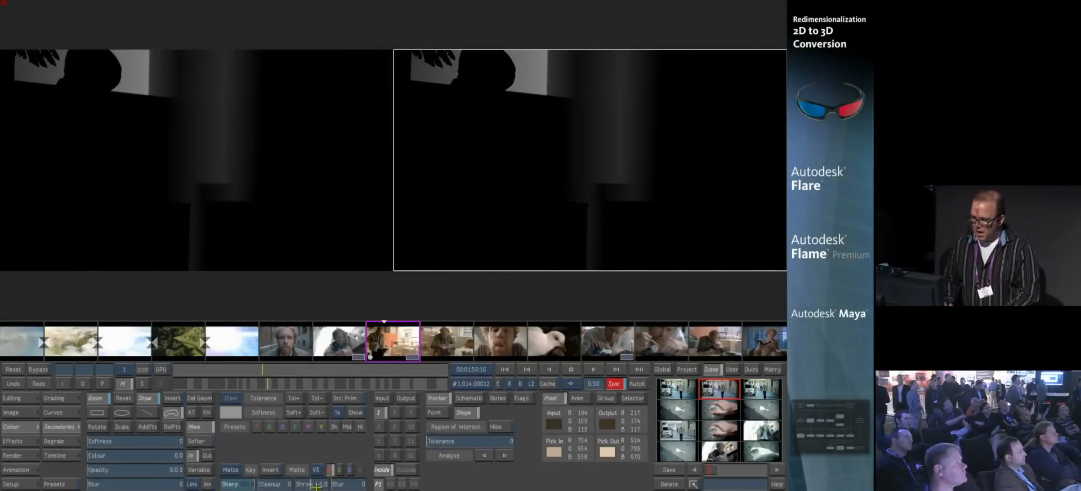
drag(307, 485, 317, 476)
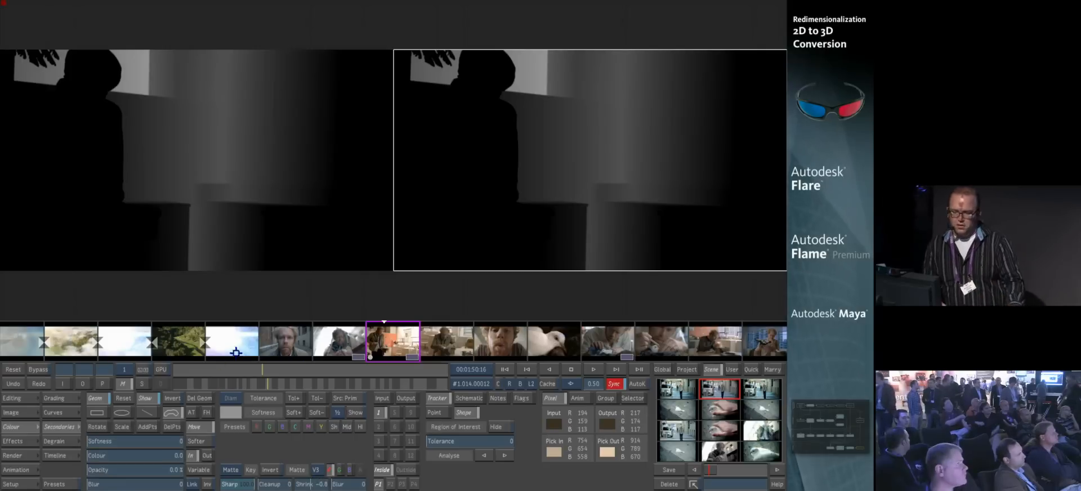
Return to the graded image and lower the first secondary's gain to darken the kitchen background
click(82, 384)
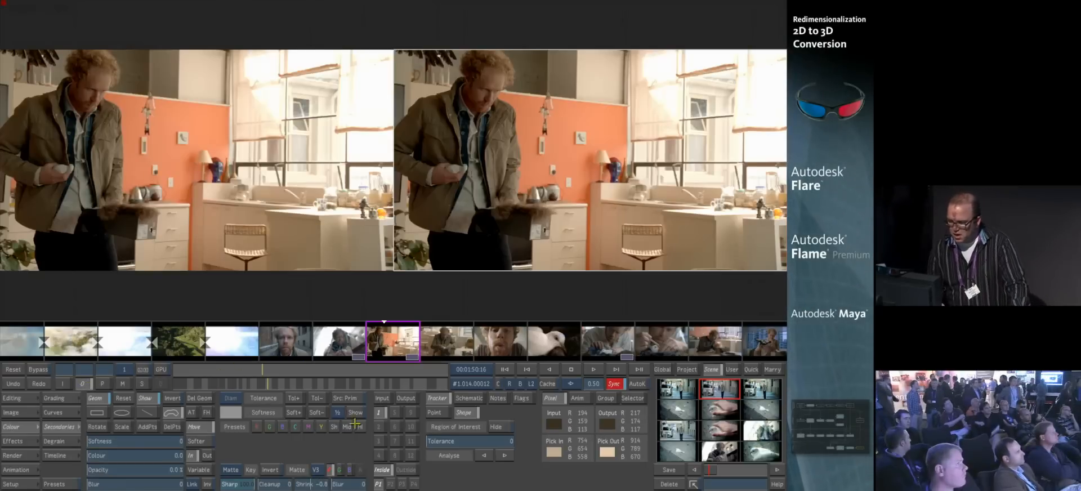
click(55, 398)
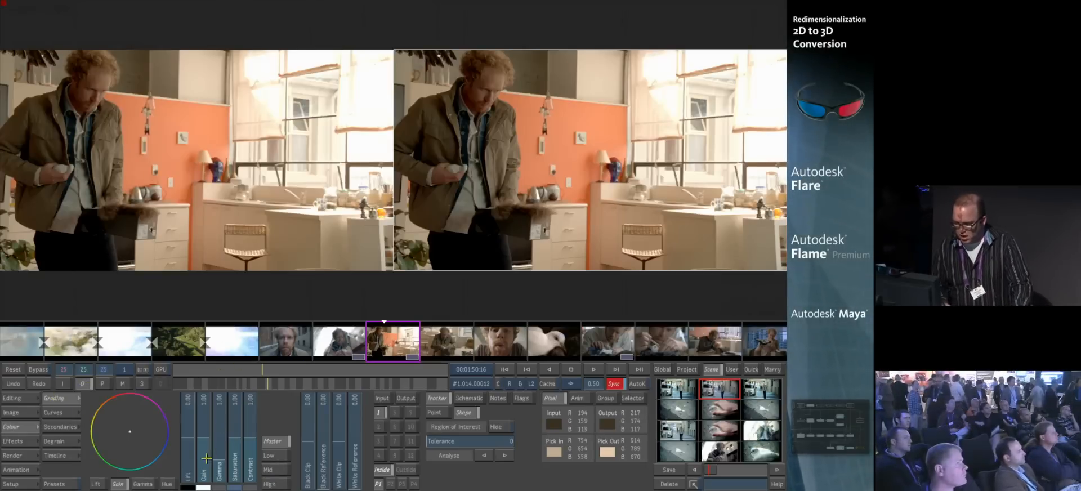
drag(206, 456, 212, 489)
drag(199, 458, 200, 425)
In the second secondary, load the red depth matte, invert it and adjust Shrink to isolate the man and the box
click(382, 427)
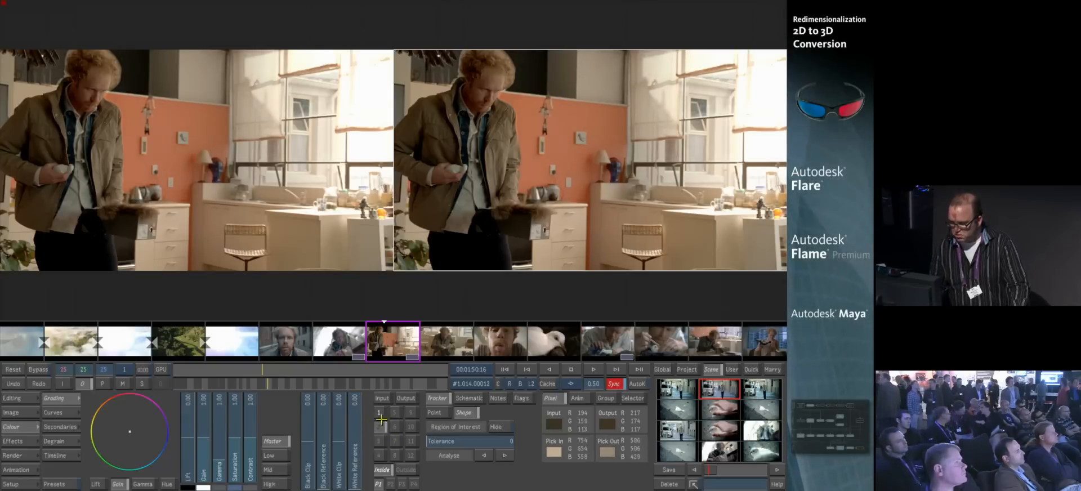
click(72, 426)
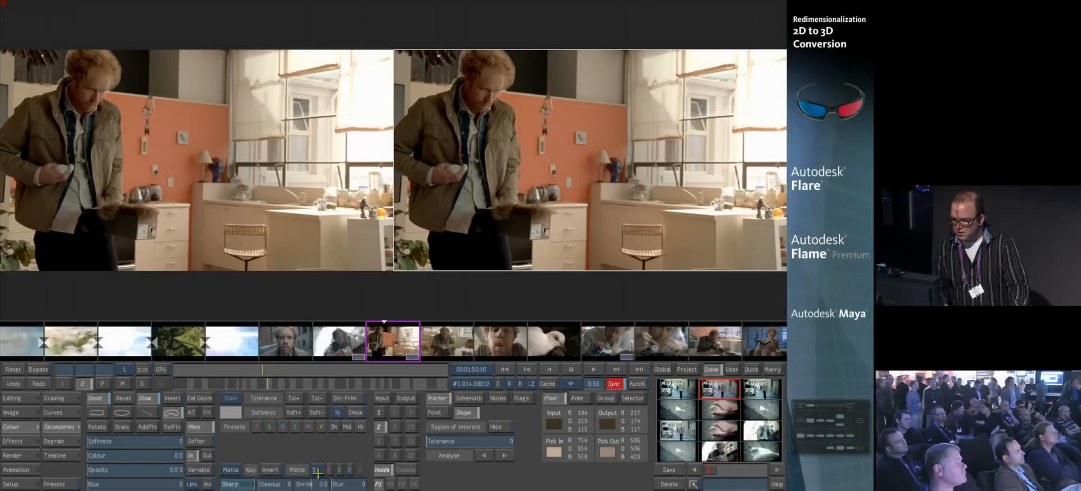
click(122, 384)
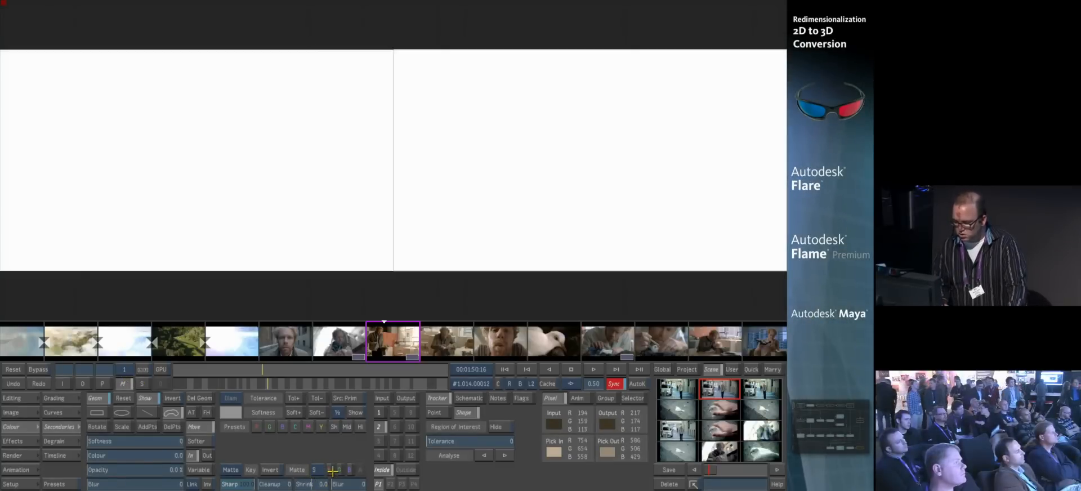
click(330, 470)
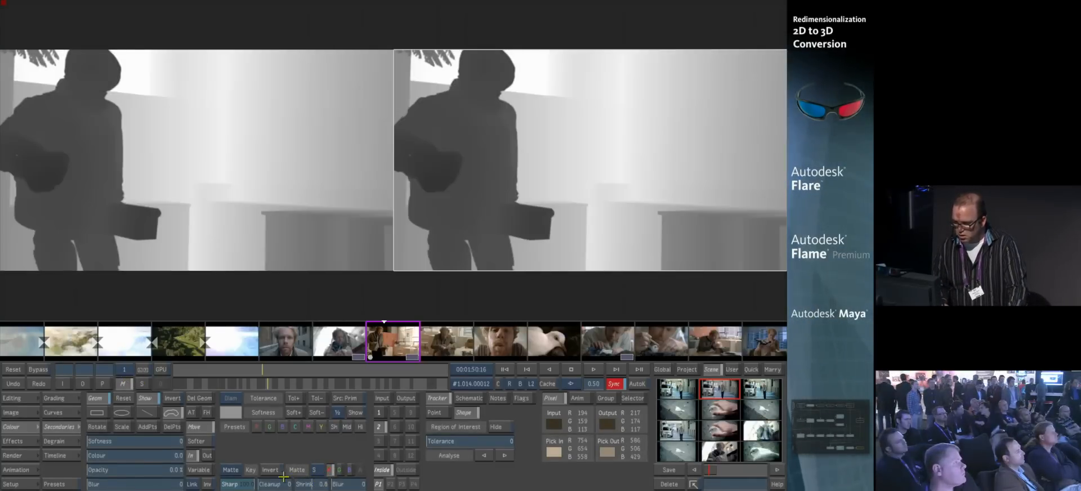
click(269, 470)
drag(307, 484, 310, 485)
mouse_move(319, 487)
mouse_down()
mouse_move(346, 483)
mouse_move(313, 484)
mouse_up()
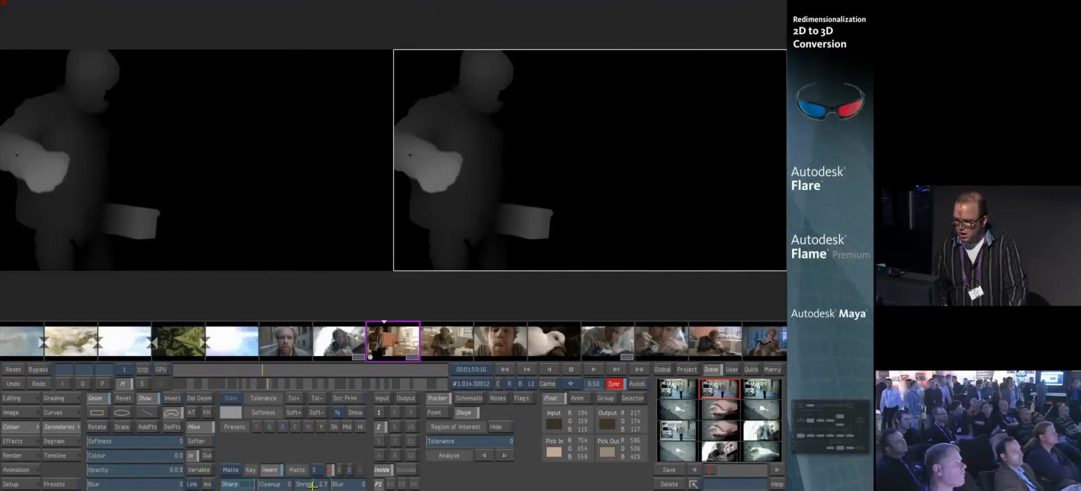
Raise the second secondary's gain on the graded image to brighten the man in the foreground
click(53, 399)
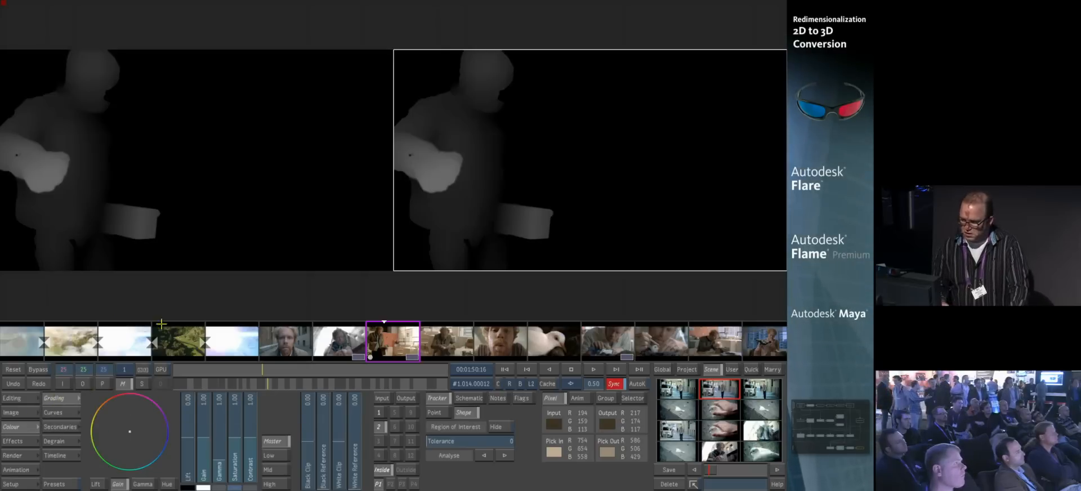
click(77, 384)
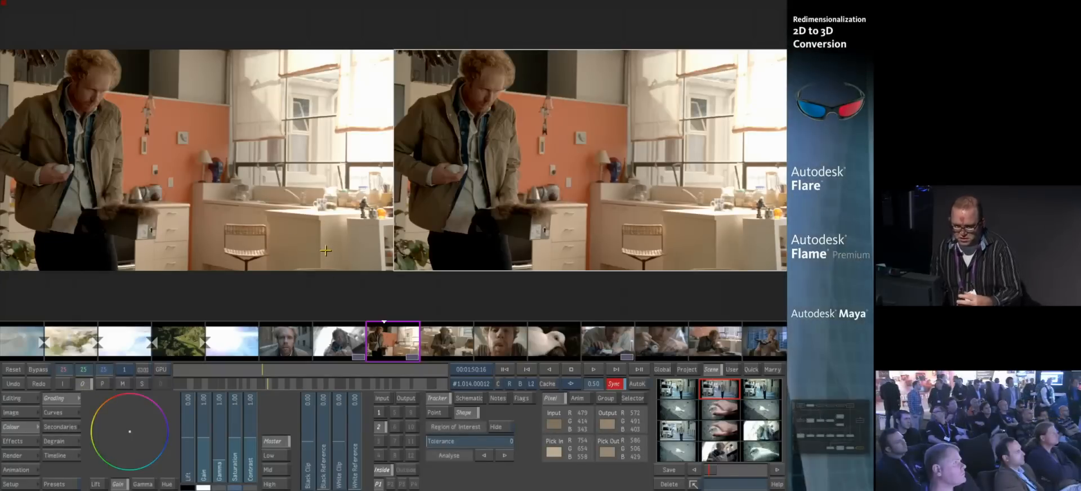
drag(204, 456, 203, 416)
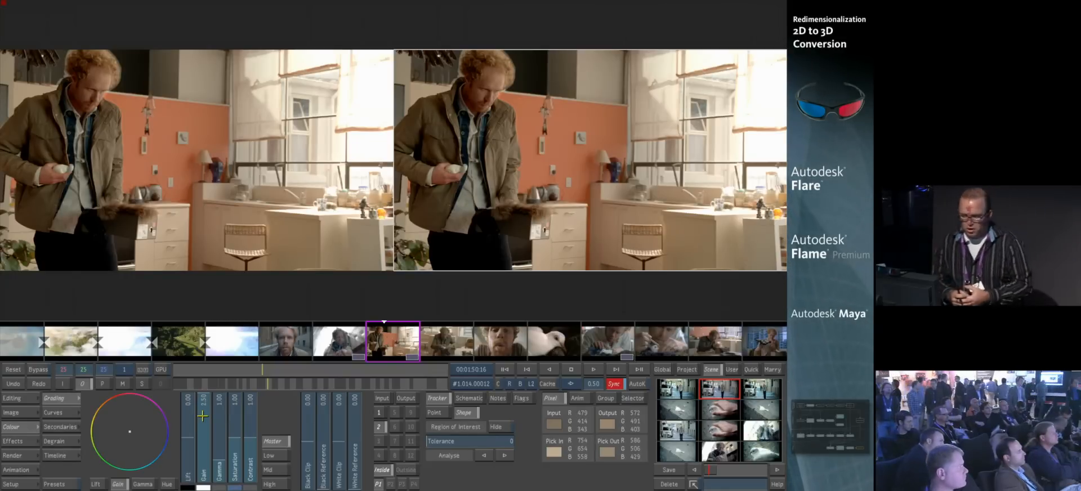
On the Pure Blonde bottle shot, shift the primary input gain toward yellow and lower the lift
mouse_move(383, 382)
mouse_down()
mouse_move(409, 389)
mouse_move(399, 387)
mouse_up()
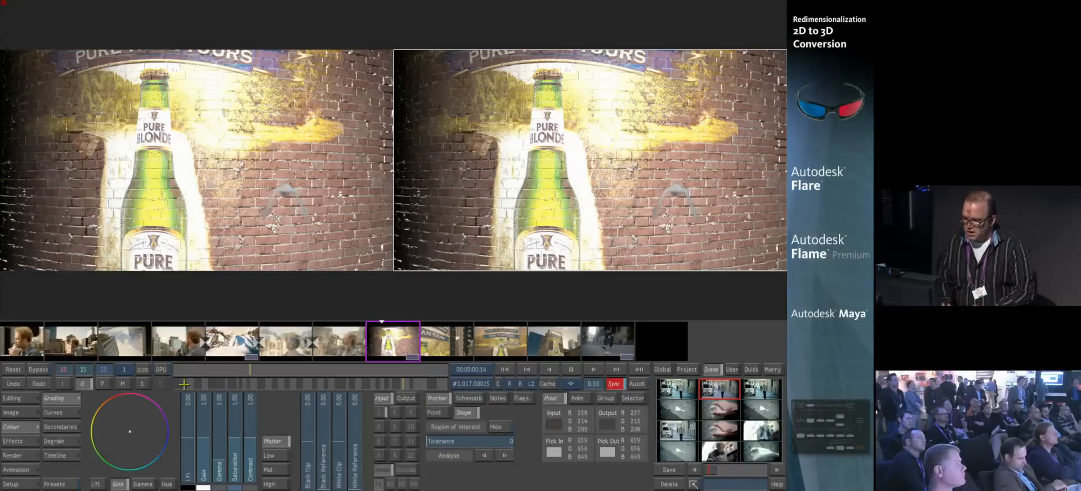
click(66, 429)
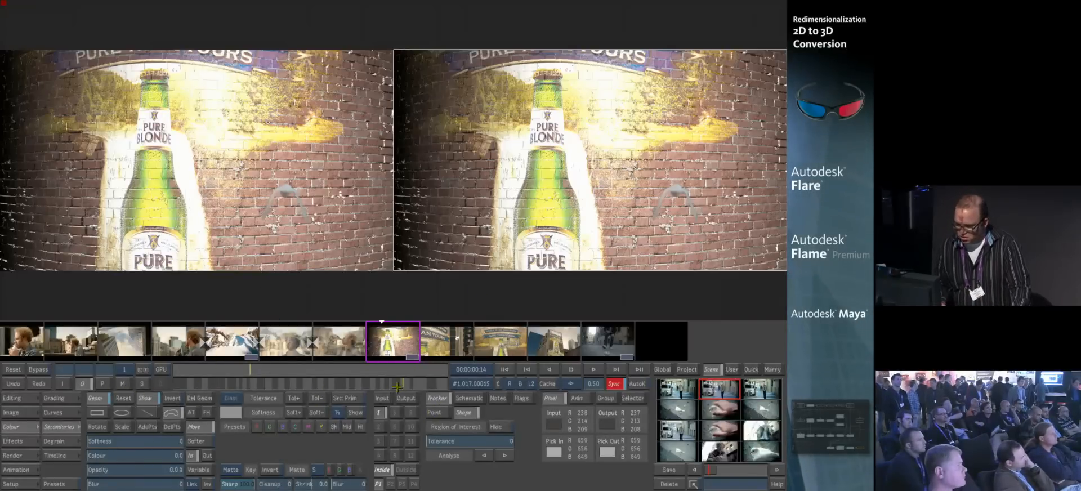
click(384, 397)
drag(121, 428, 106, 425)
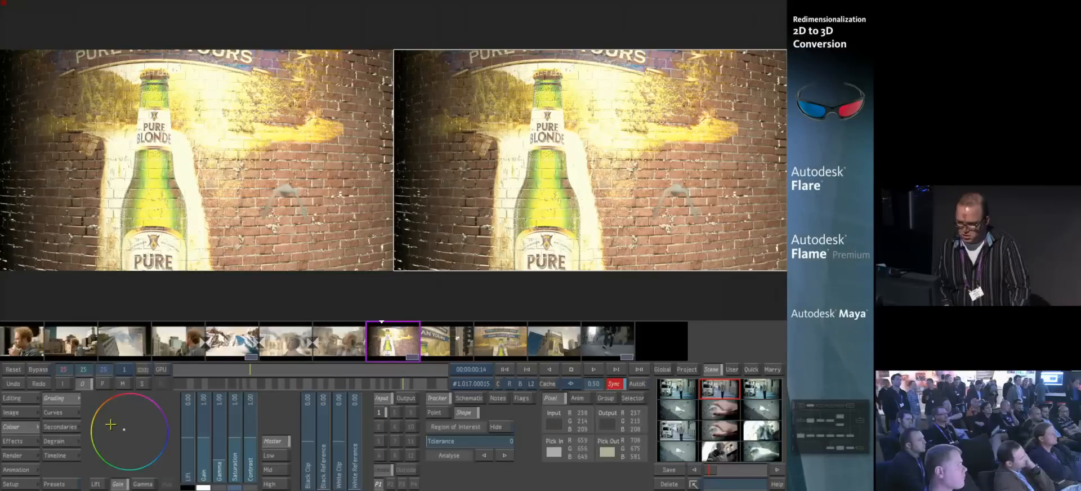
drag(193, 436, 187, 465)
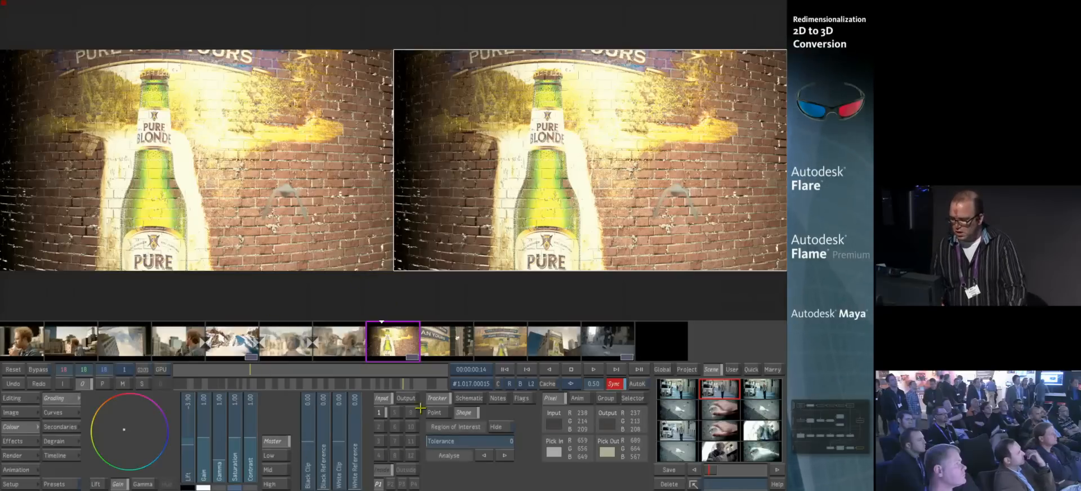
In the bottle shot's first secondary, display the matte, compare its channels and choose the green bird-shadow channel
click(379, 412)
click(60, 427)
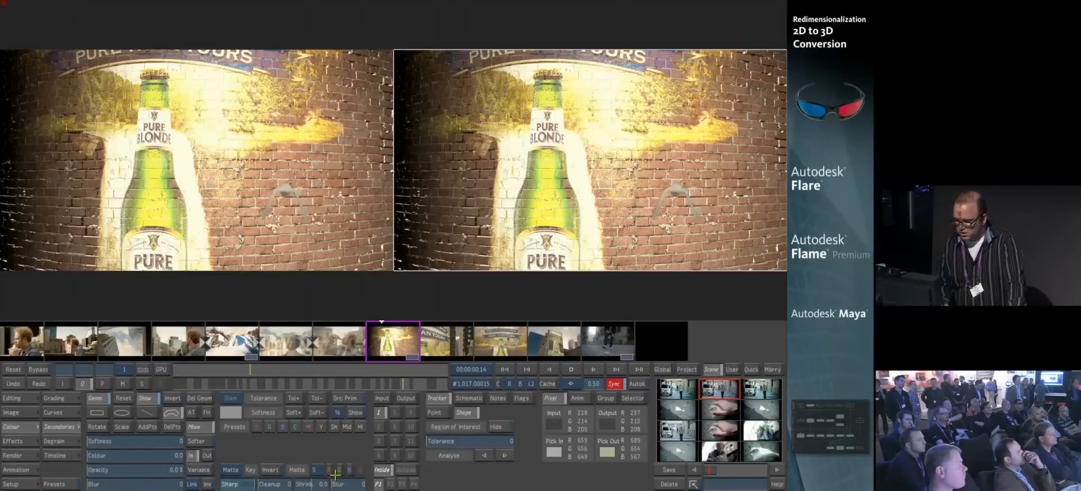
click(122, 384)
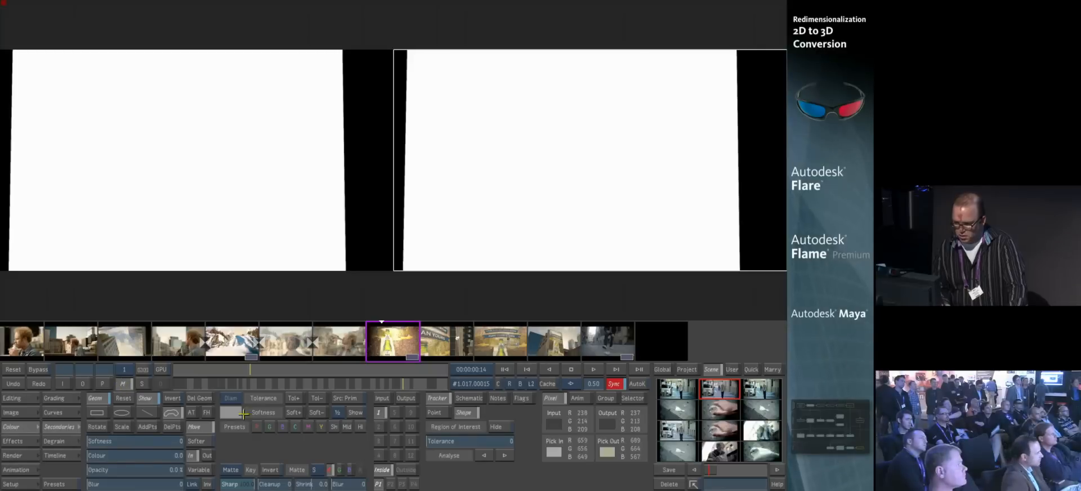
click(340, 472)
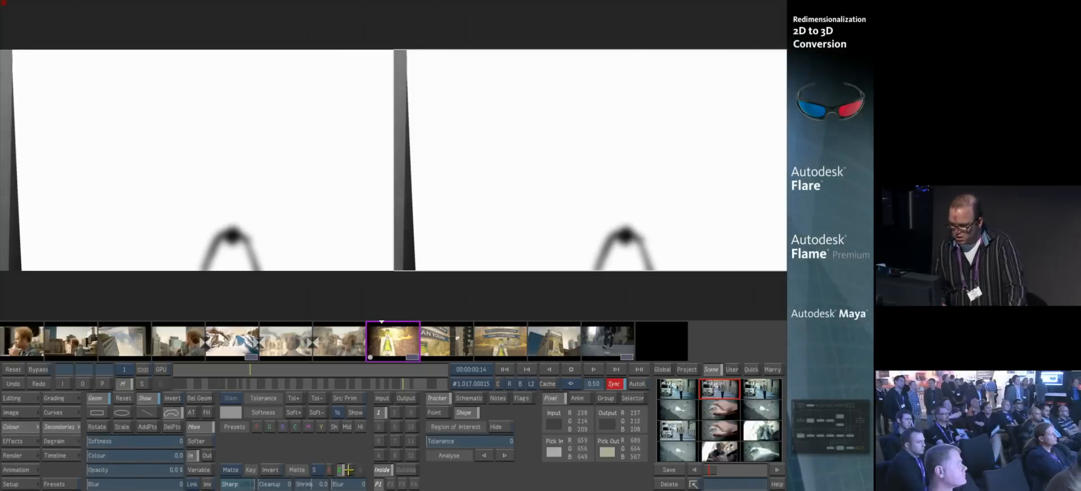
click(349, 470)
click(339, 470)
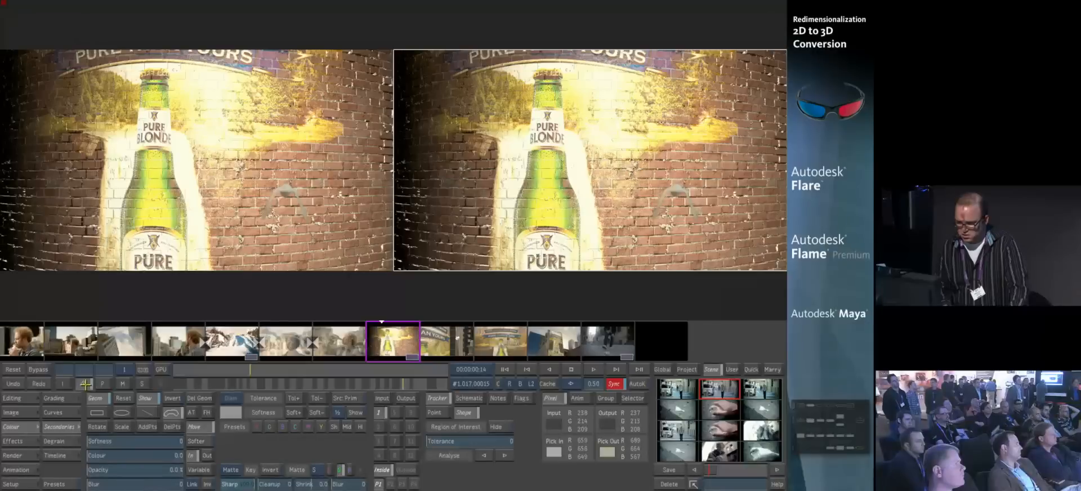
Lower the gain outside the first secondary's matte to darken the bird's shadow, and play through the bottle shot
click(83, 383)
click(57, 398)
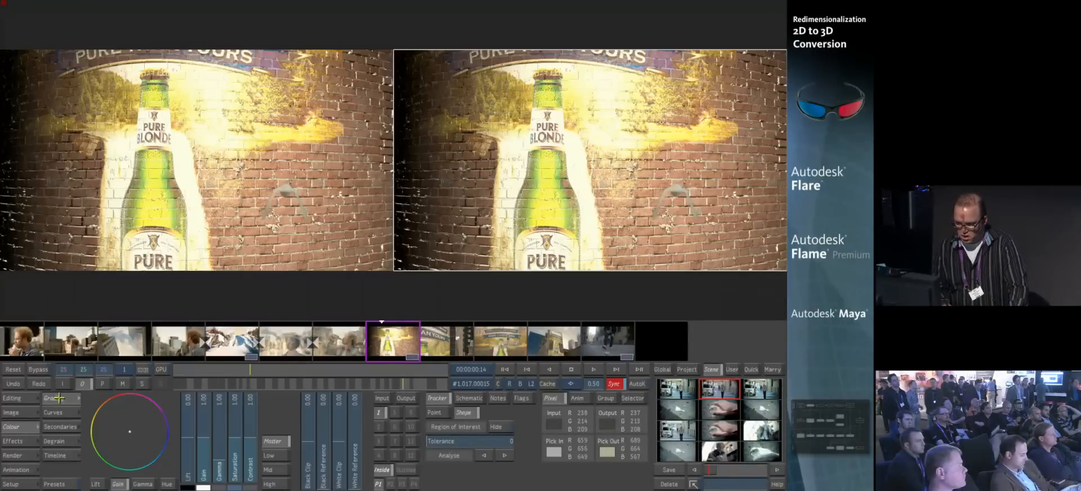
click(406, 469)
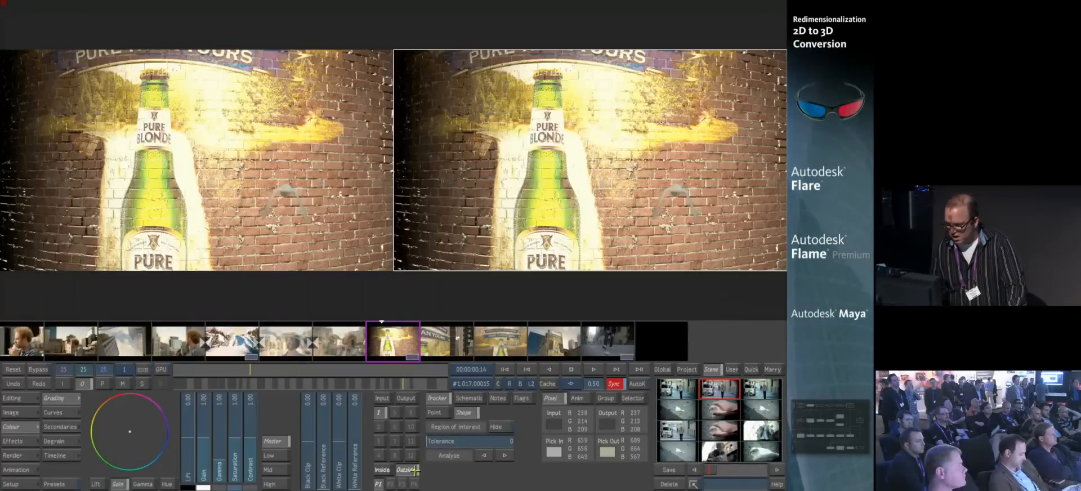
drag(204, 422, 185, 405)
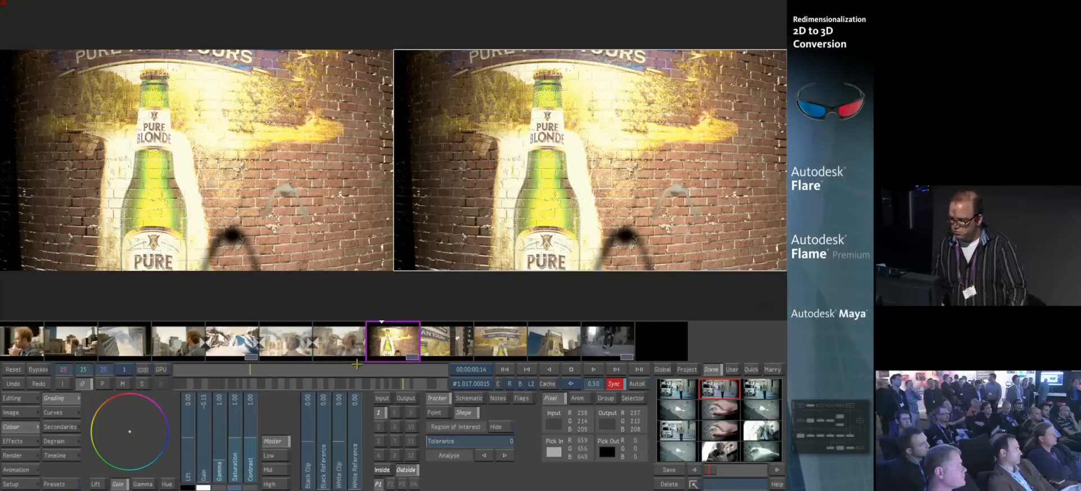
click(594, 368)
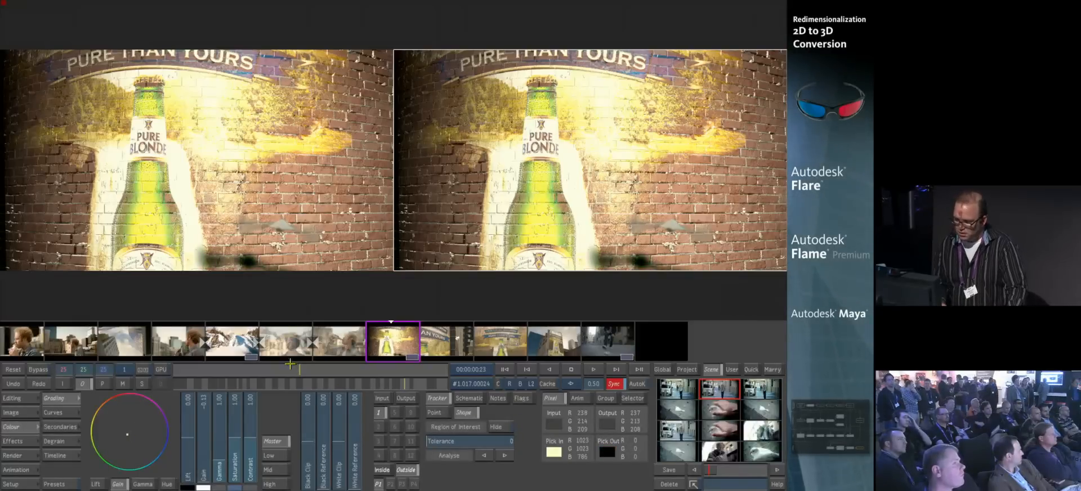
drag(314, 369, 378, 366)
In the bottle shot's second secondary, display the matte and choose its green channel
click(378, 426)
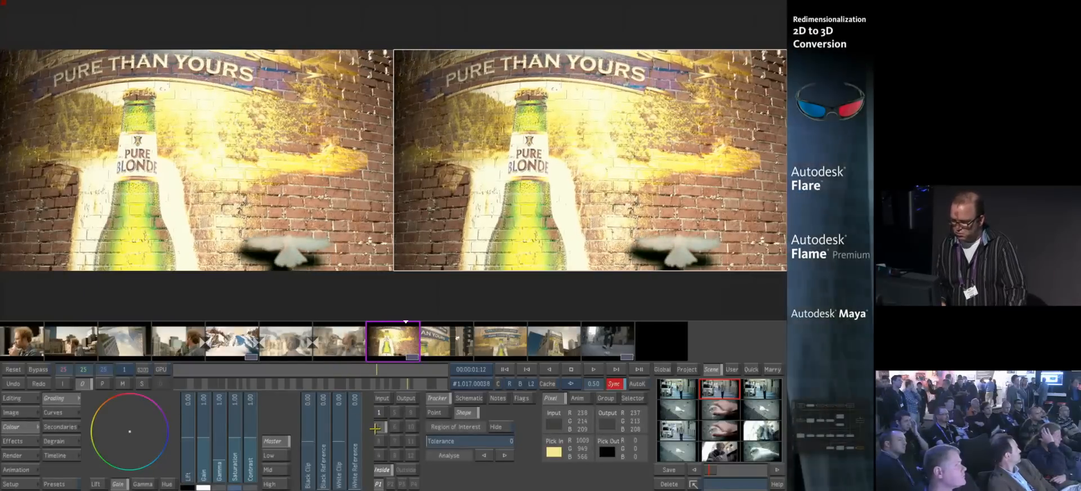
click(60, 426)
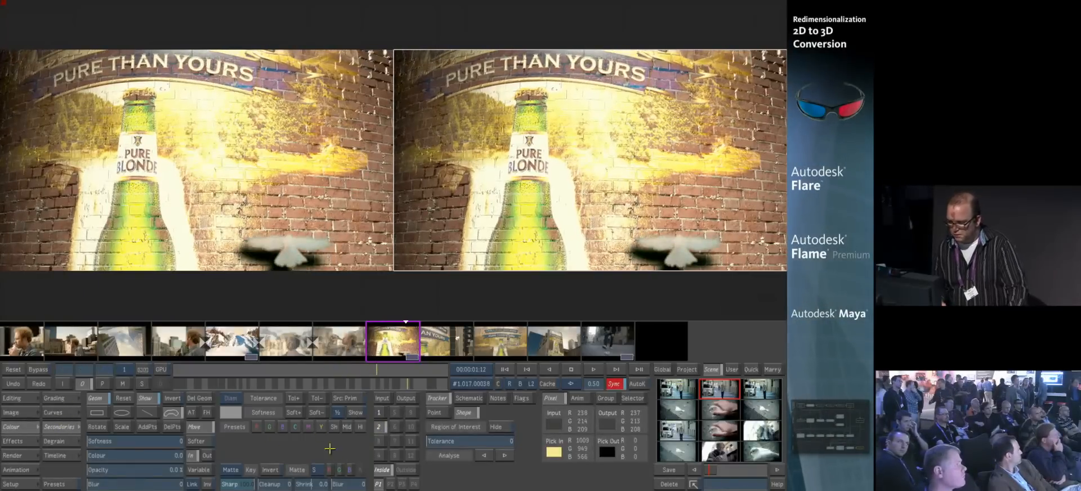
click(123, 385)
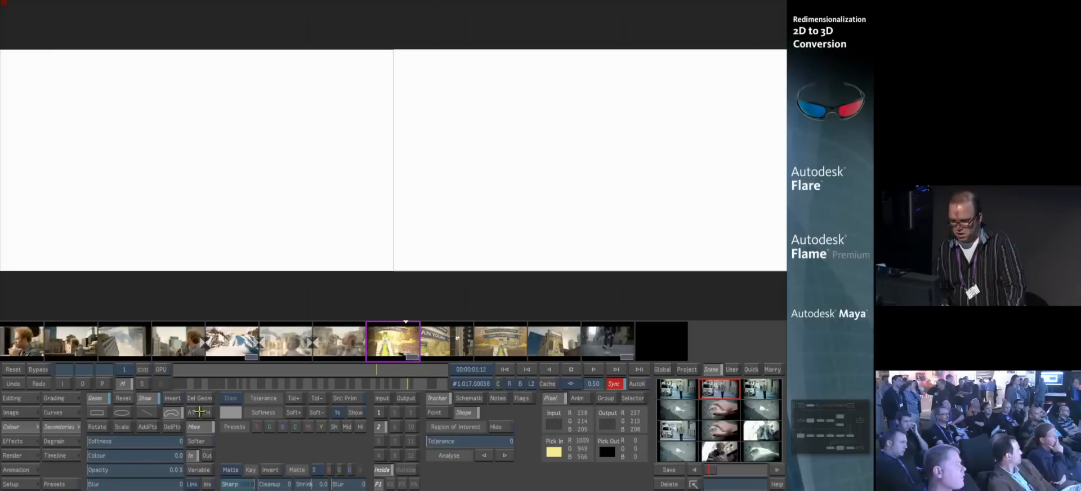
click(340, 470)
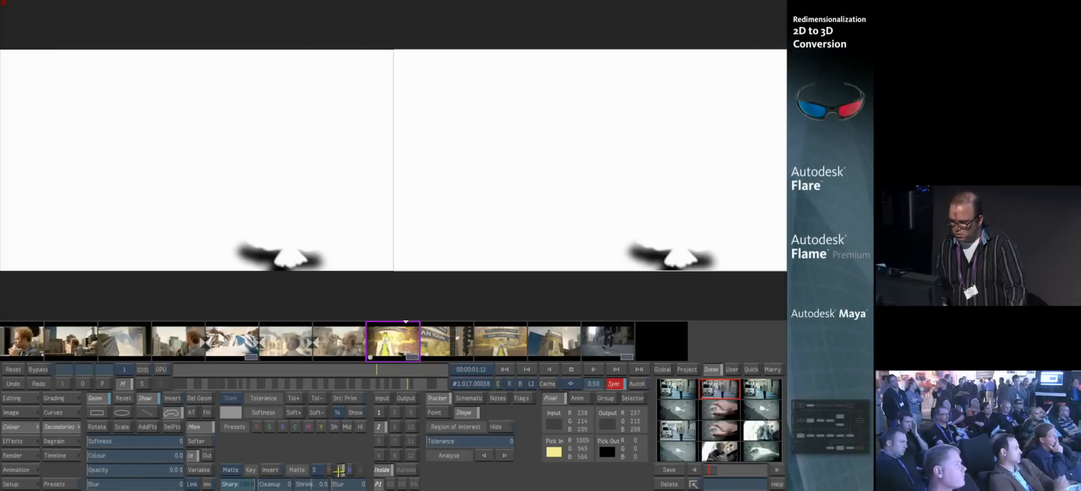
click(529, 234)
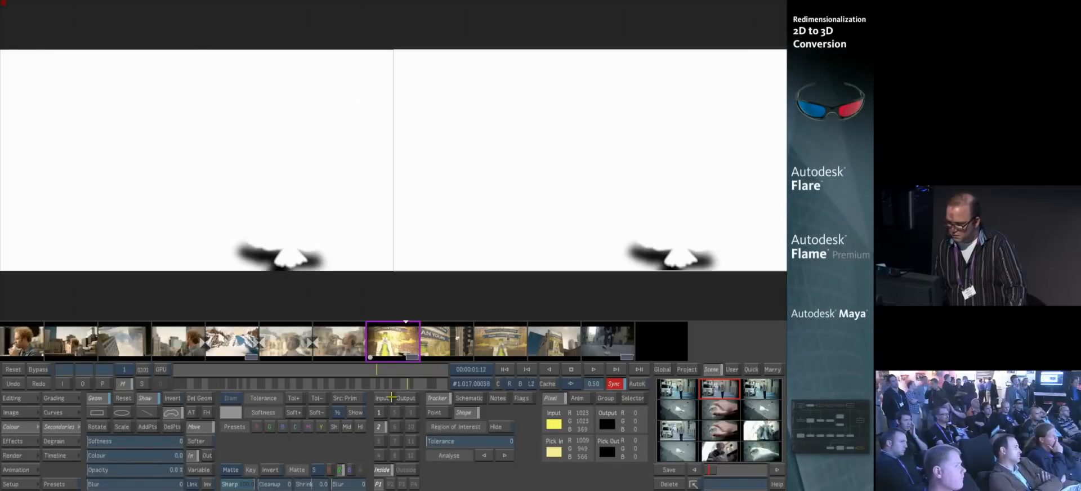
Switch the viewer from the side-by-side stereo display to a single view and fit the whole frame in it
click(142, 370)
click(626, 445)
click(619, 441)
click(618, 427)
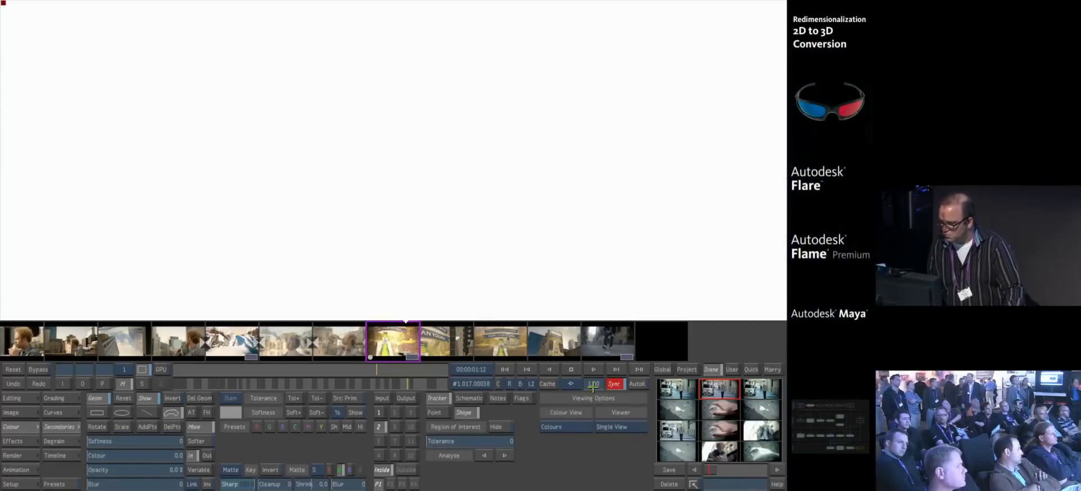
click(571, 385)
drag(572, 387, 573, 385)
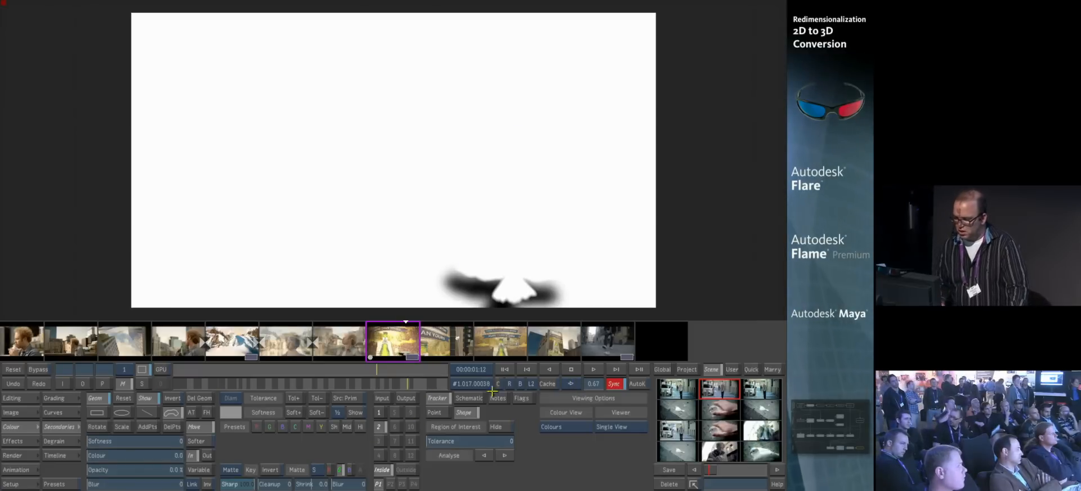
On the other eye's layer, choose the blue bird channel for the second secondary and raise its gain to brighten the white bird
click(512, 384)
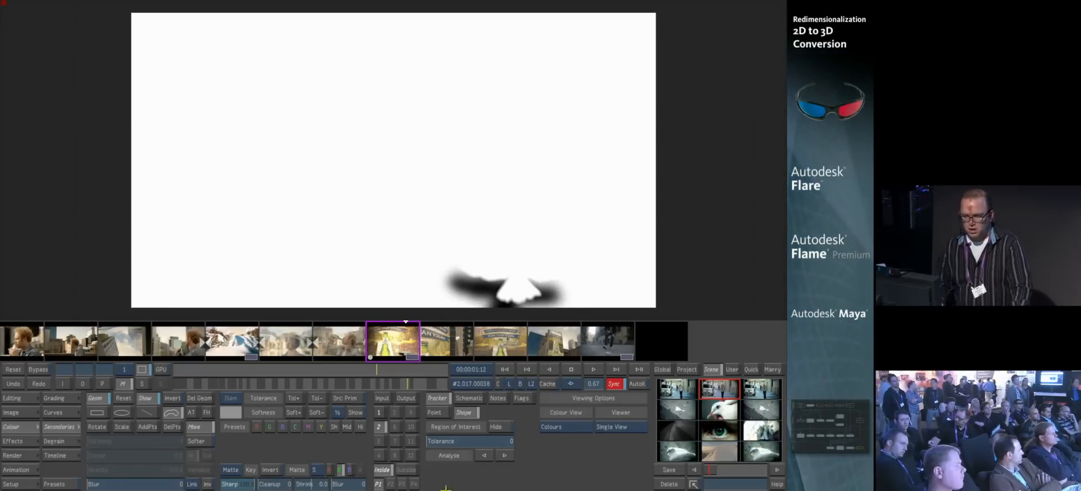
click(349, 470)
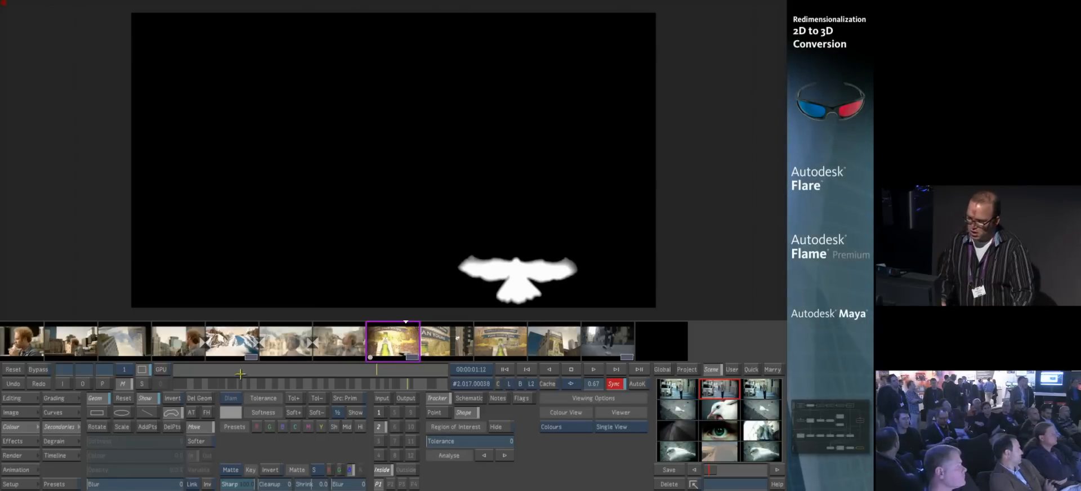
click(83, 384)
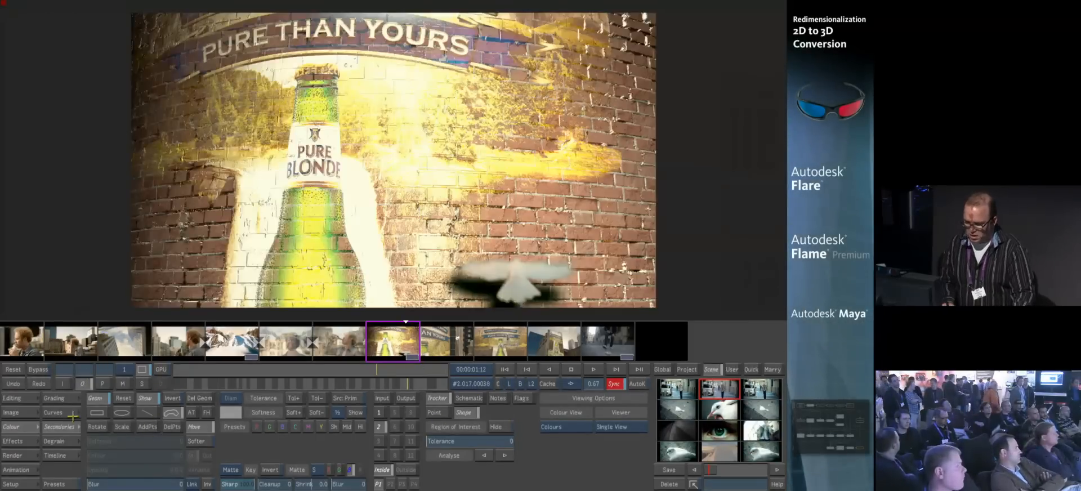
click(60, 397)
mouse_move(204, 463)
mouse_down()
mouse_move(204, 434)
mouse_move(204, 450)
mouse_up()
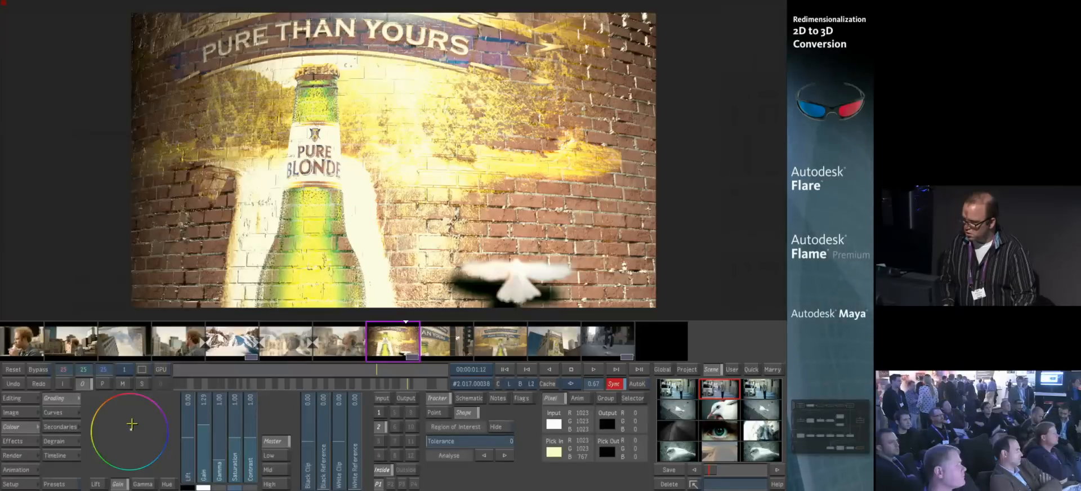
drag(340, 369, 295, 400)
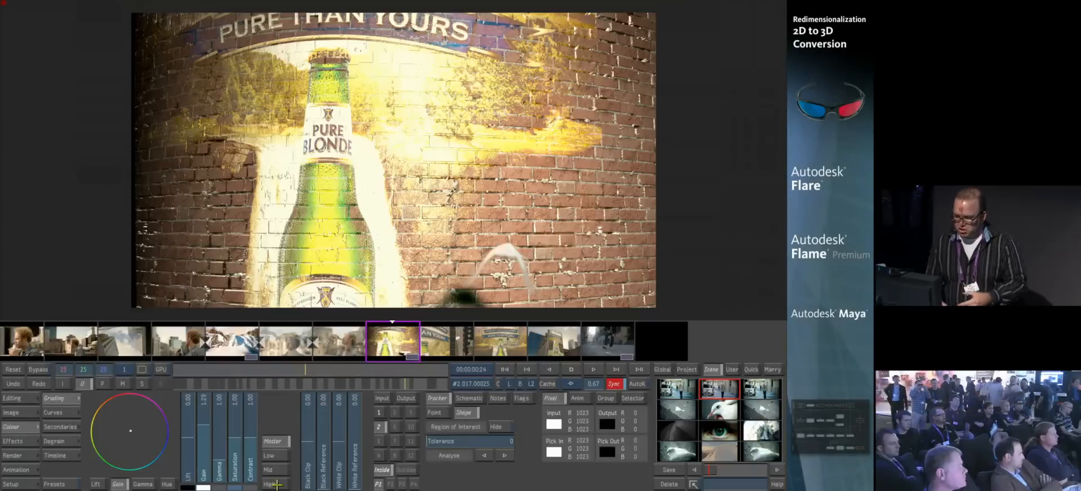
In the third secondary, set the matte source to V4, compare its channels, choose the blue texture channel and check it across the shot
click(379, 441)
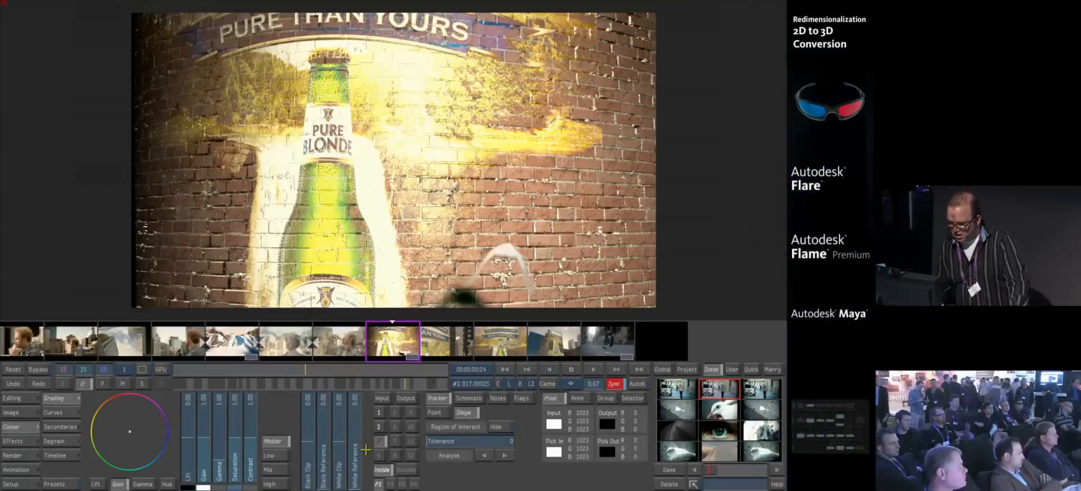
click(75, 426)
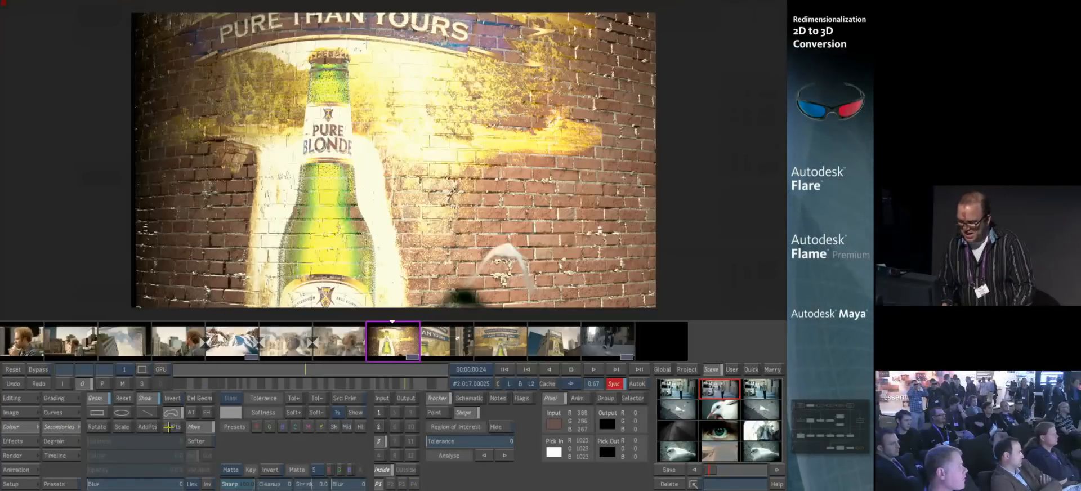
click(122, 383)
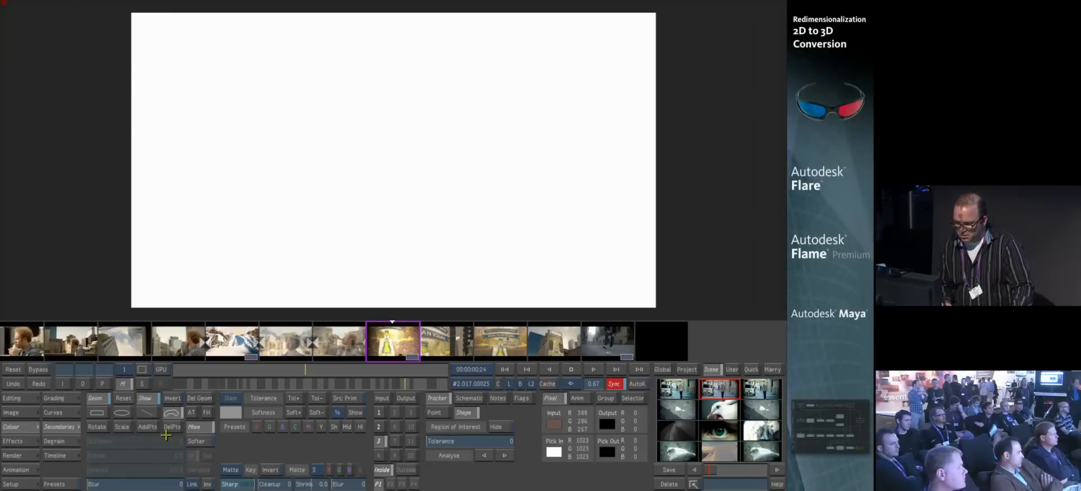
click(316, 469)
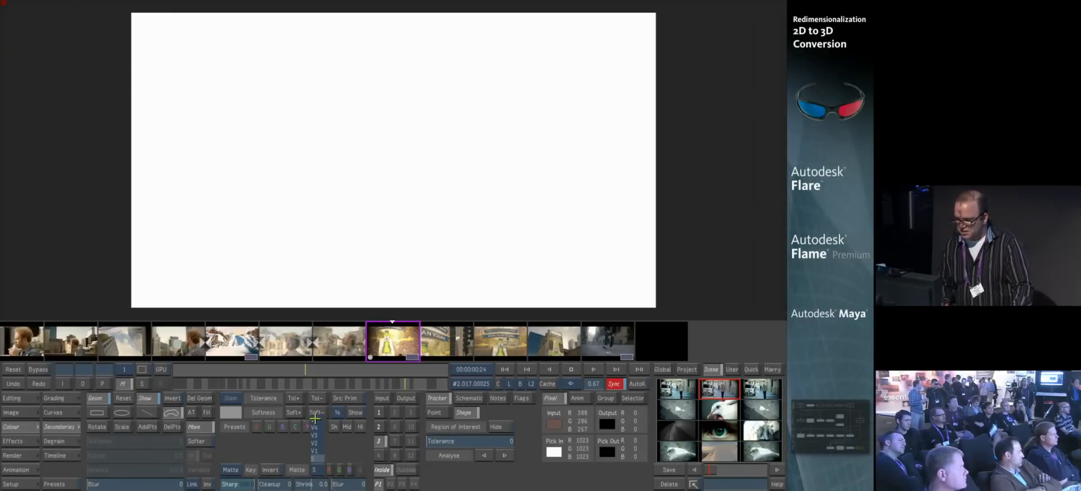
click(316, 427)
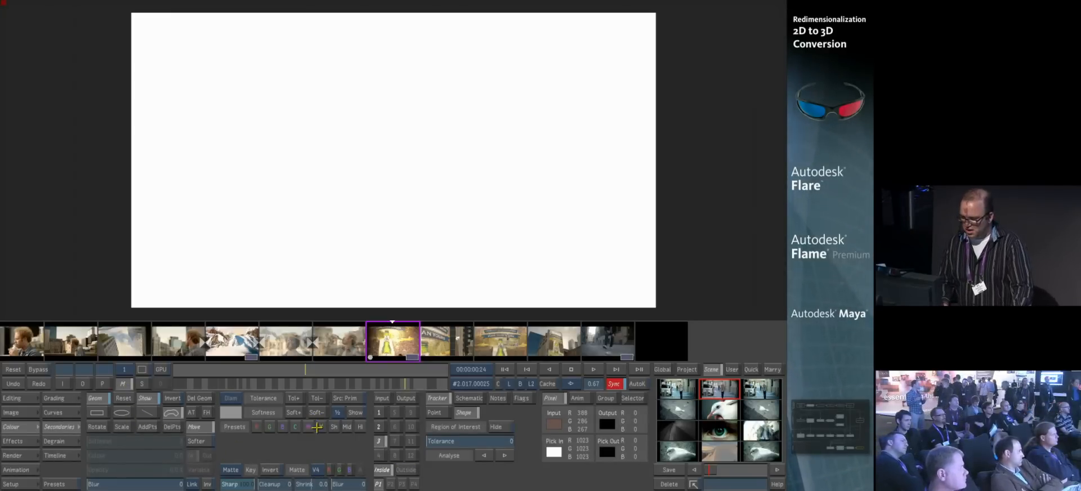
click(328, 470)
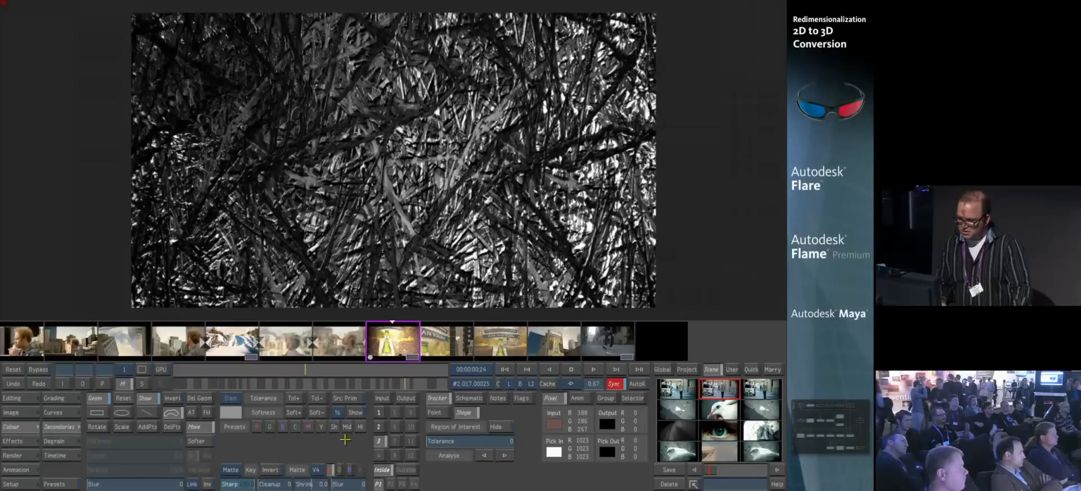
click(339, 469)
click(348, 472)
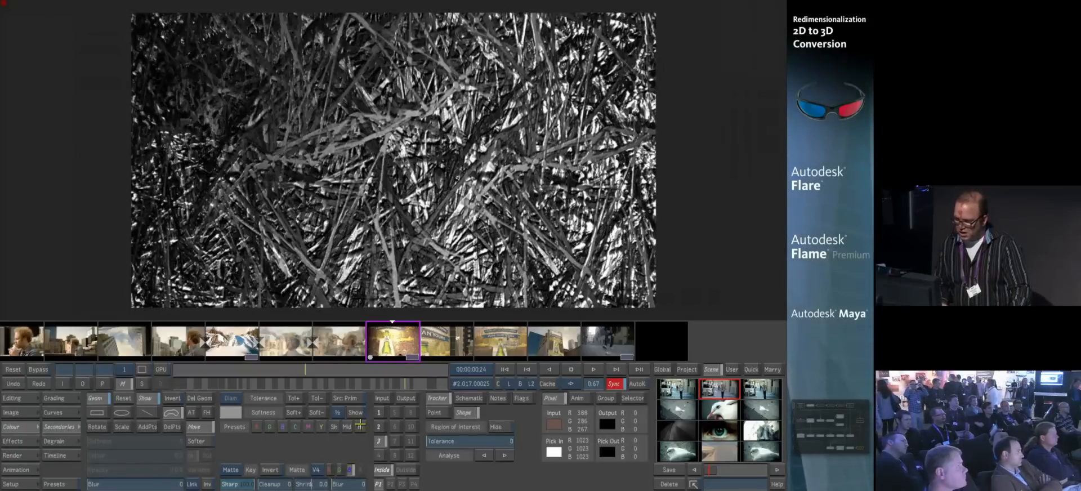
drag(299, 373, 108, 372)
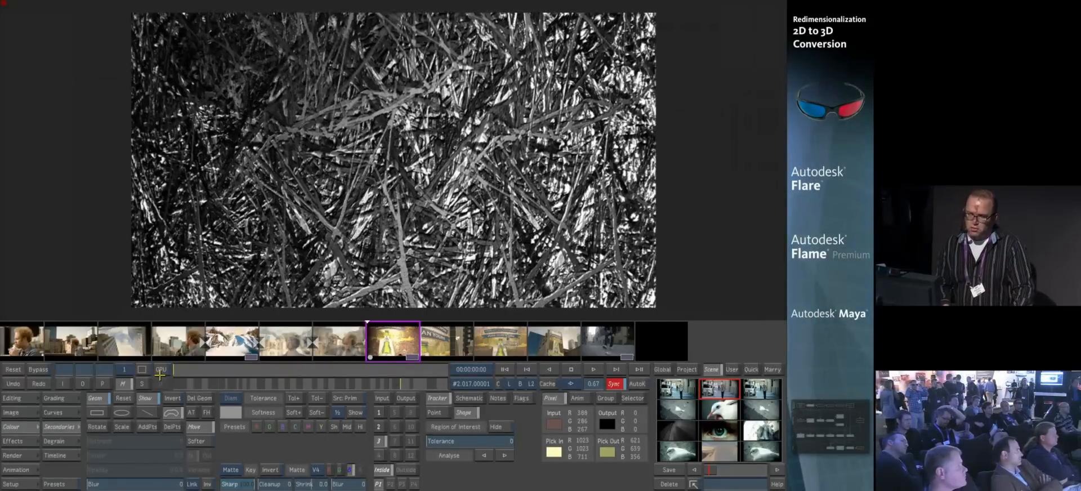
drag(184, 379, 246, 381)
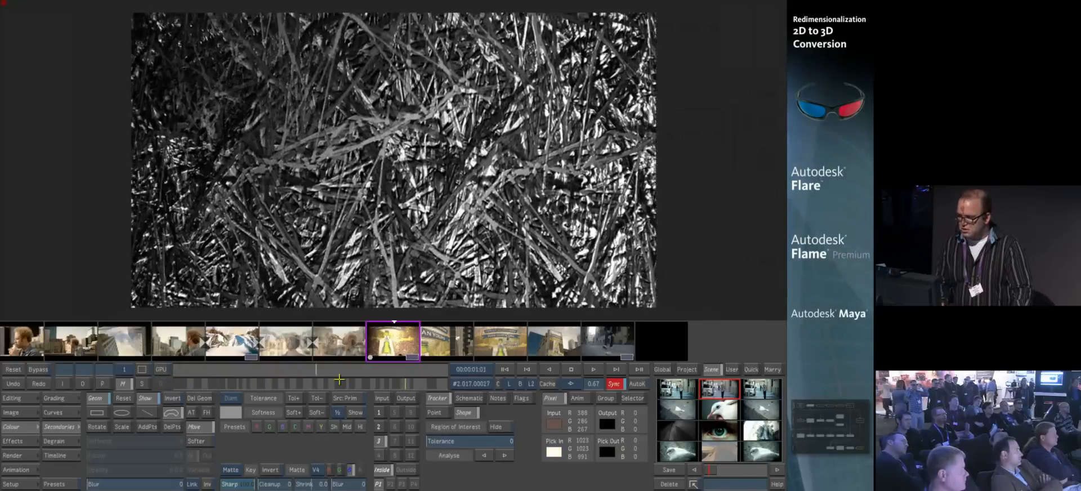
drag(398, 373, 190, 369)
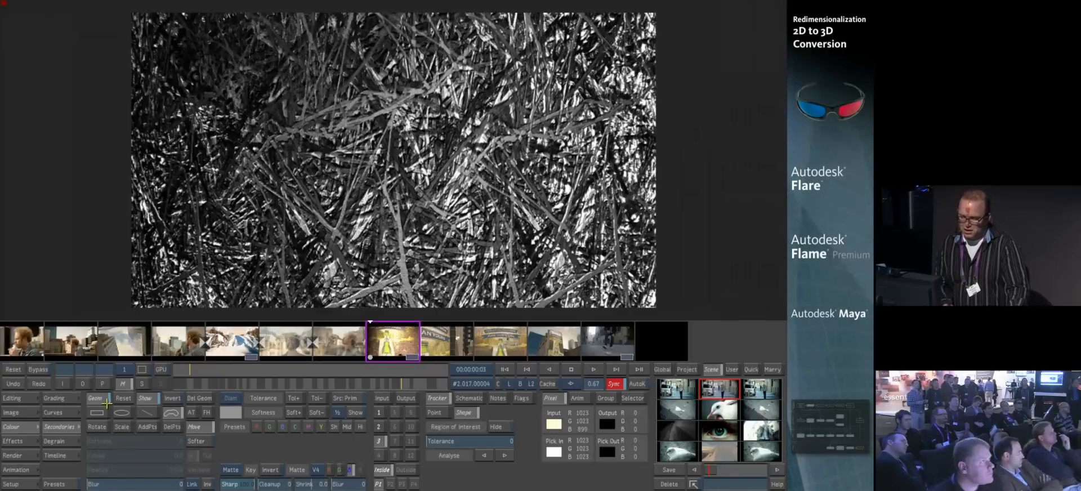
On the graded image, raise the gain inside the third secondary's texture matte and lower it outside, checking several frames
click(85, 383)
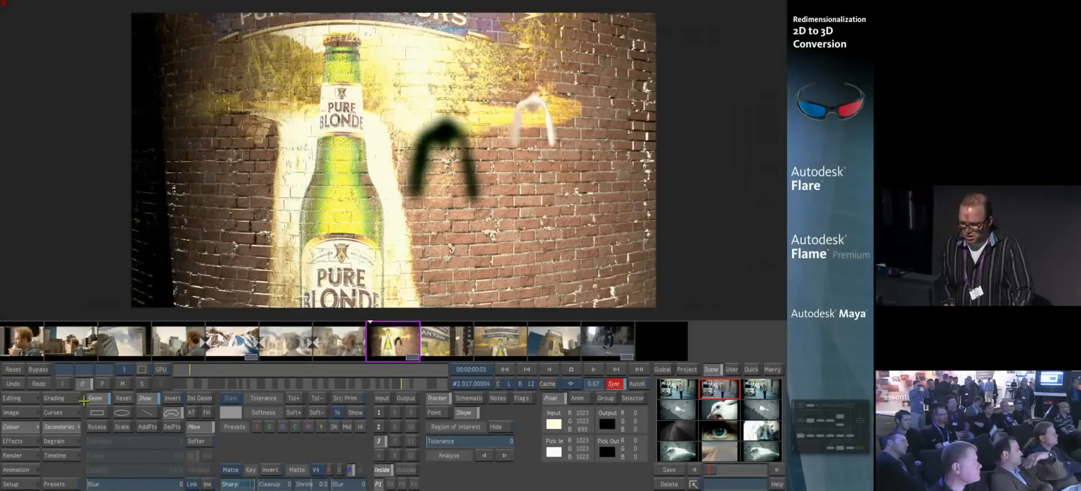
click(54, 398)
mouse_move(203, 428)
mouse_down()
mouse_move(195, 385)
mouse_move(201, 444)
mouse_up()
click(404, 470)
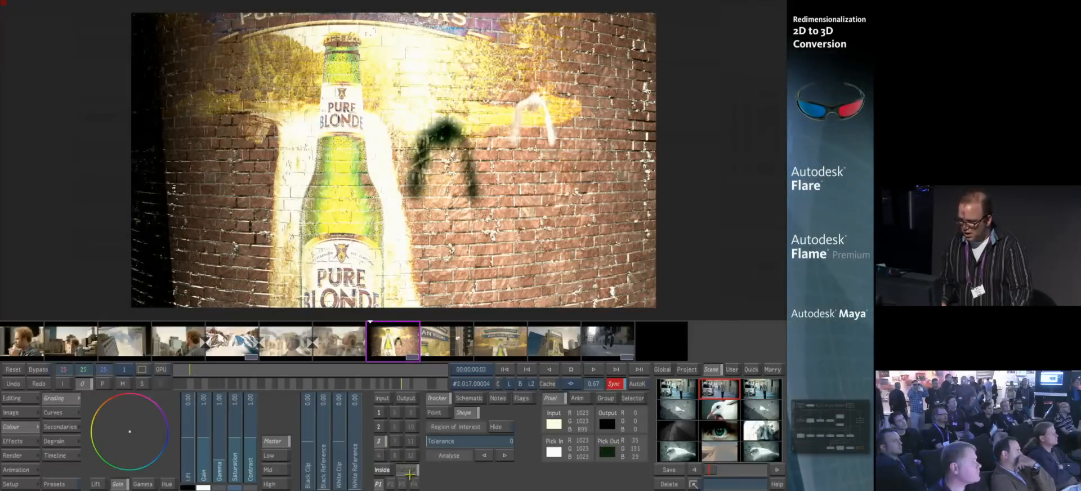
mouse_move(199, 445)
mouse_down()
mouse_move(198, 435)
mouse_move(202, 461)
mouse_up()
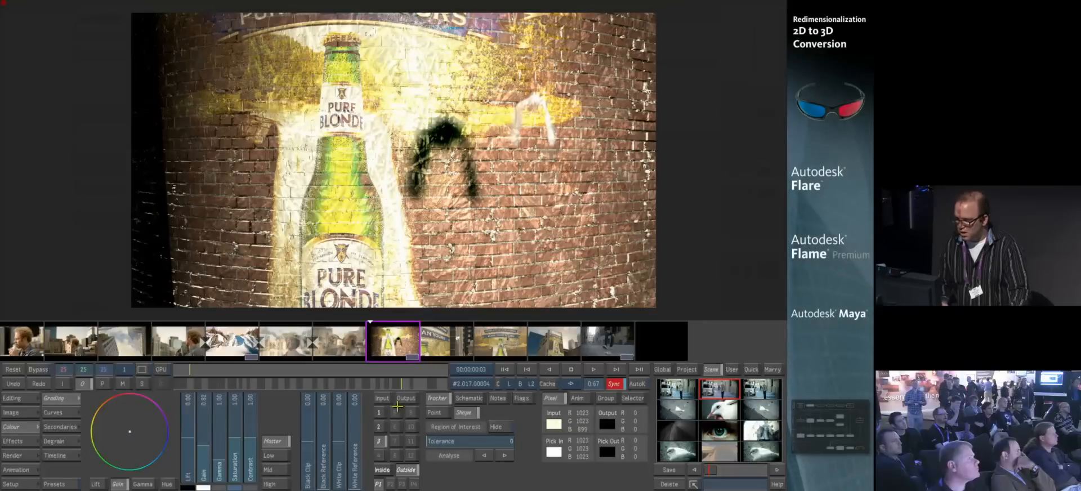
click(222, 371)
drag(241, 371, 263, 375)
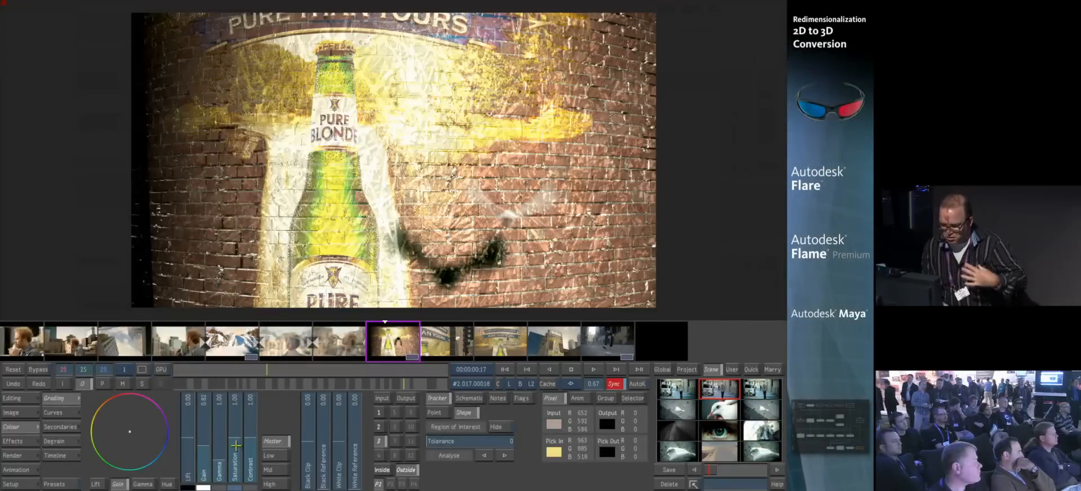
Link the third secondary's texture matte to the second secondary's bird matte and invert the link to exclude the bird
click(122, 383)
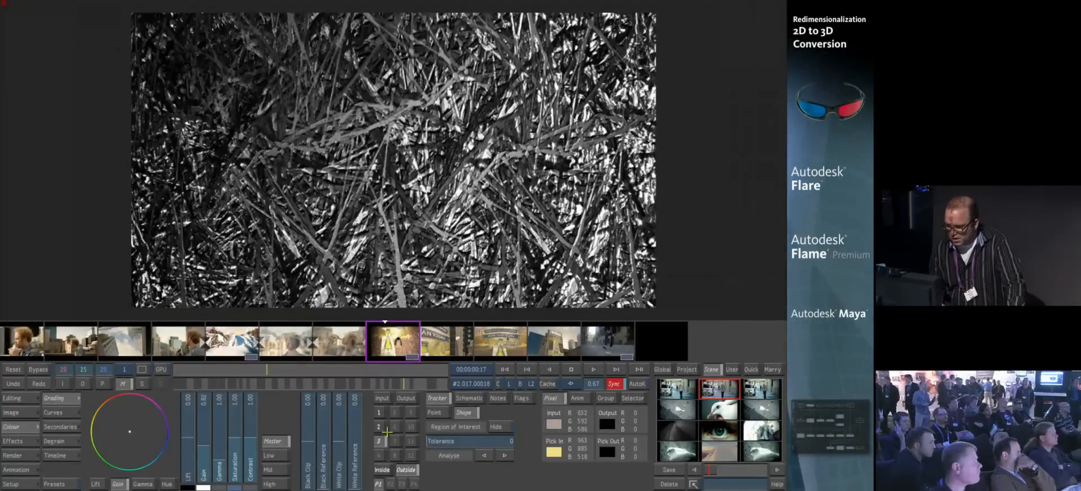
click(380, 427)
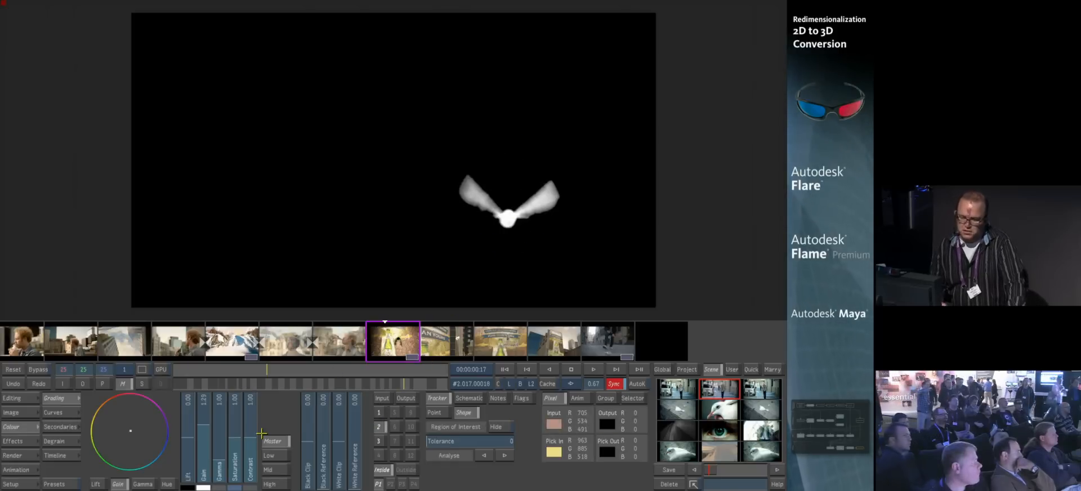
click(59, 426)
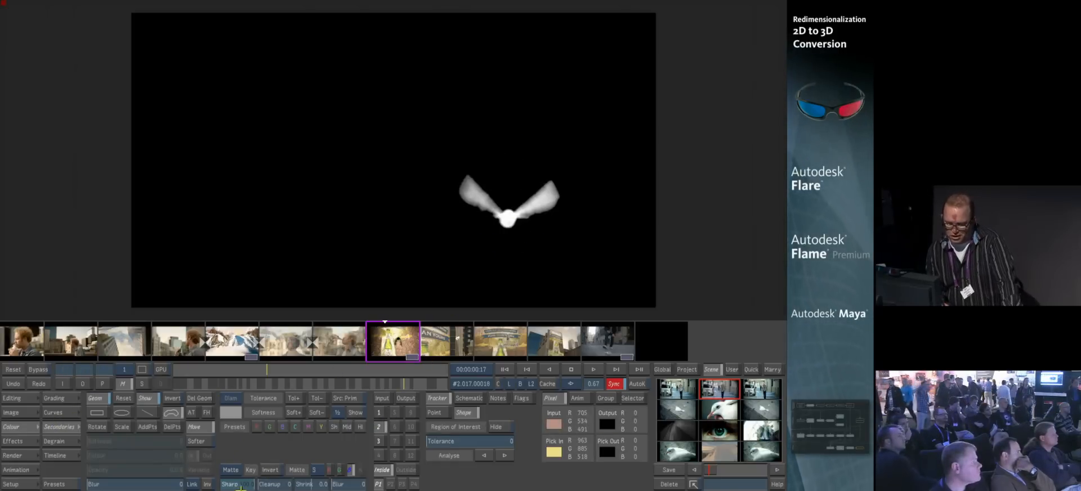
click(379, 441)
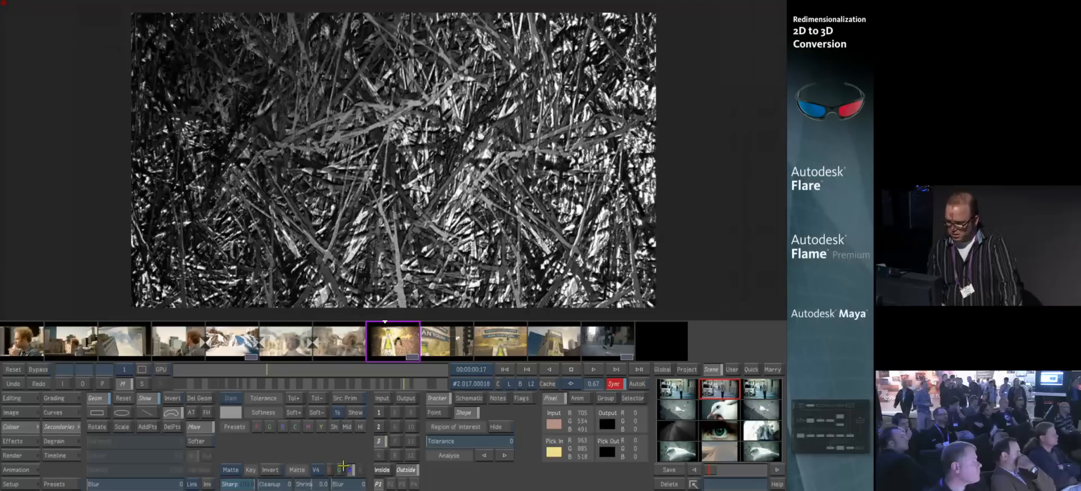
click(191, 484)
click(191, 484)
click(192, 485)
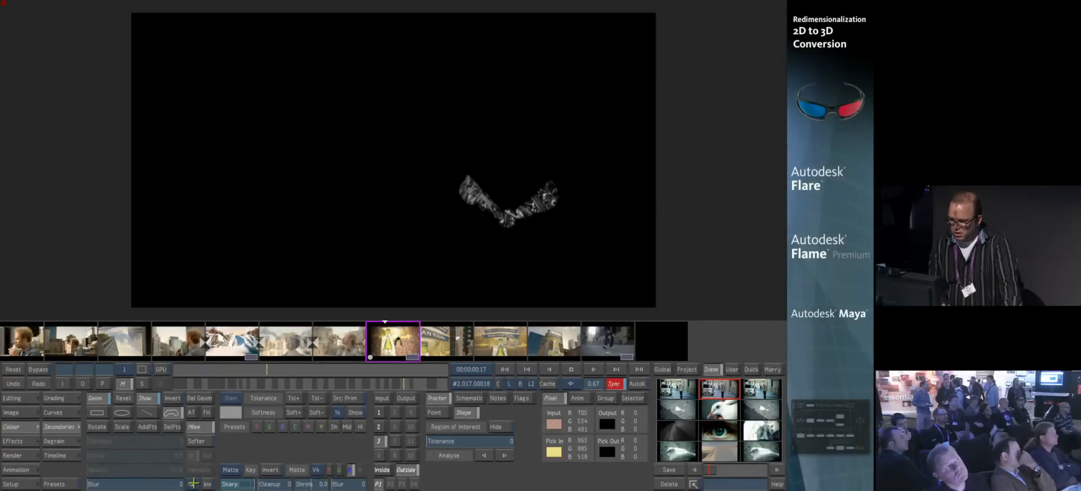
click(208, 484)
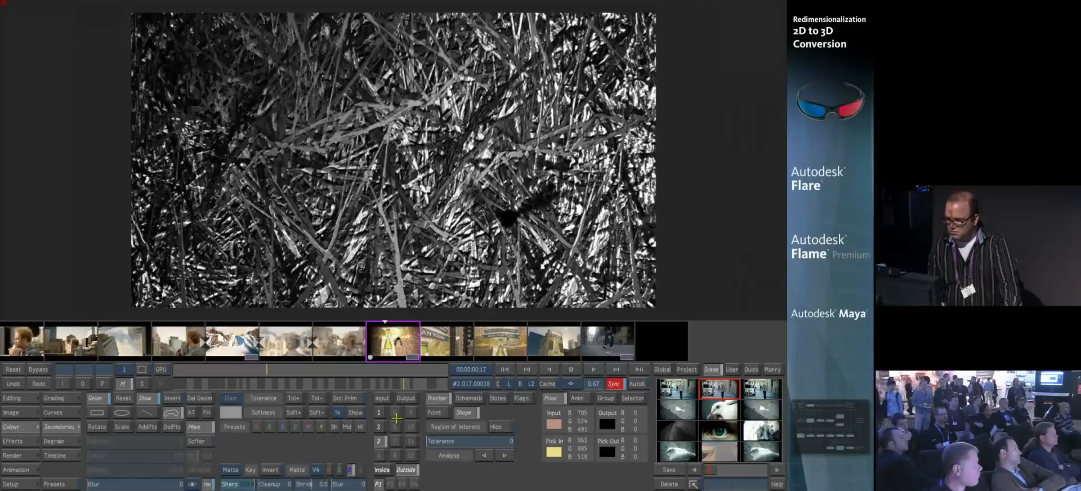
drag(292, 369, 321, 373)
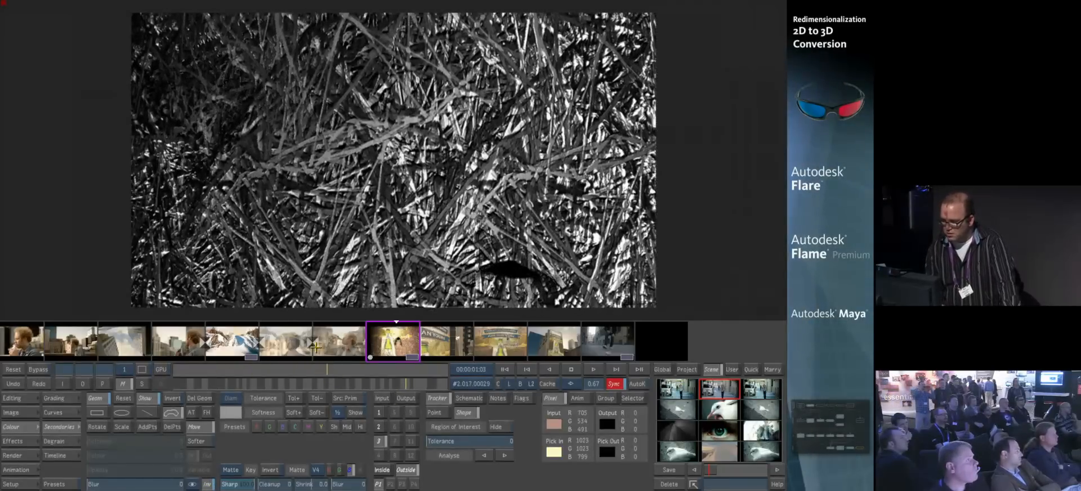
Raise the third secondary's gain to brighten the brick wall, return to its inside grade and review the shot
click(82, 383)
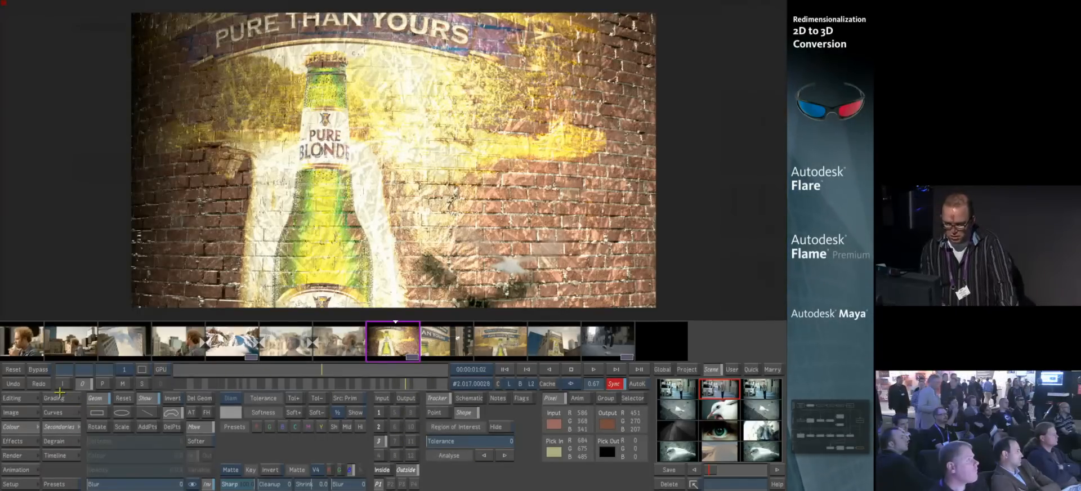
click(55, 398)
drag(206, 460, 203, 427)
click(382, 470)
drag(357, 370, 405, 374)
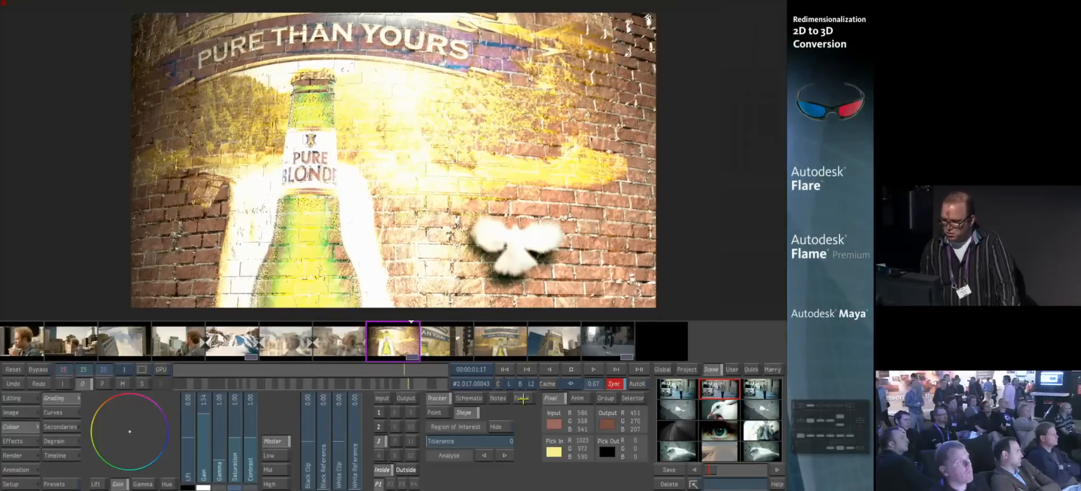
Return to the bottle shot's primary input grade and lower its gain to darken the overall image
click(376, 399)
drag(202, 421, 203, 427)
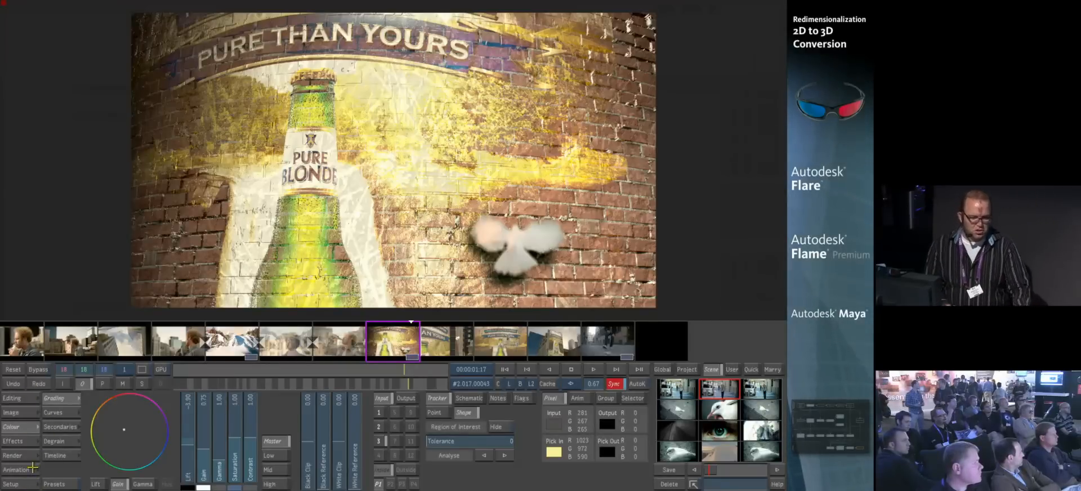
Load the anaglyph grade "ana" of the final stereo PureBlonde cut from the setup's grade list
click(16, 398)
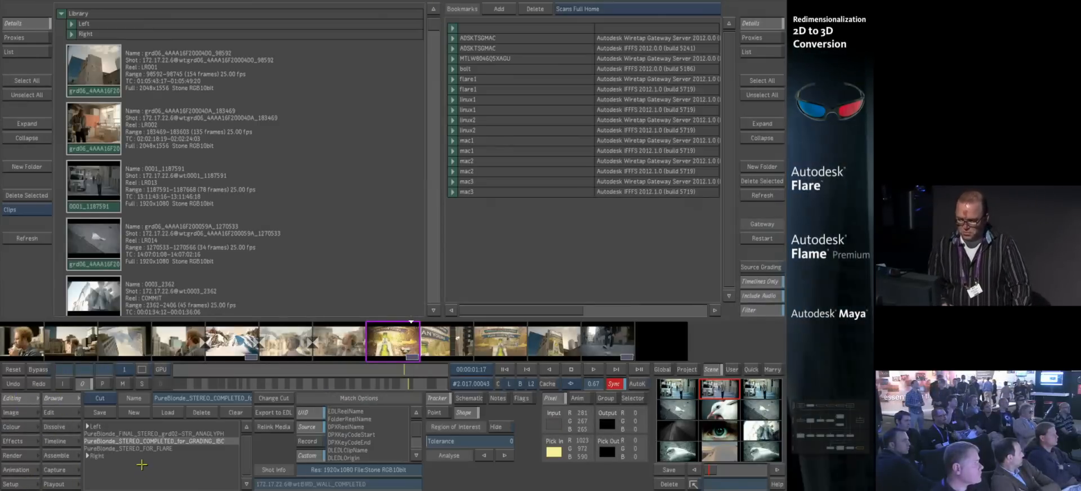
click(11, 484)
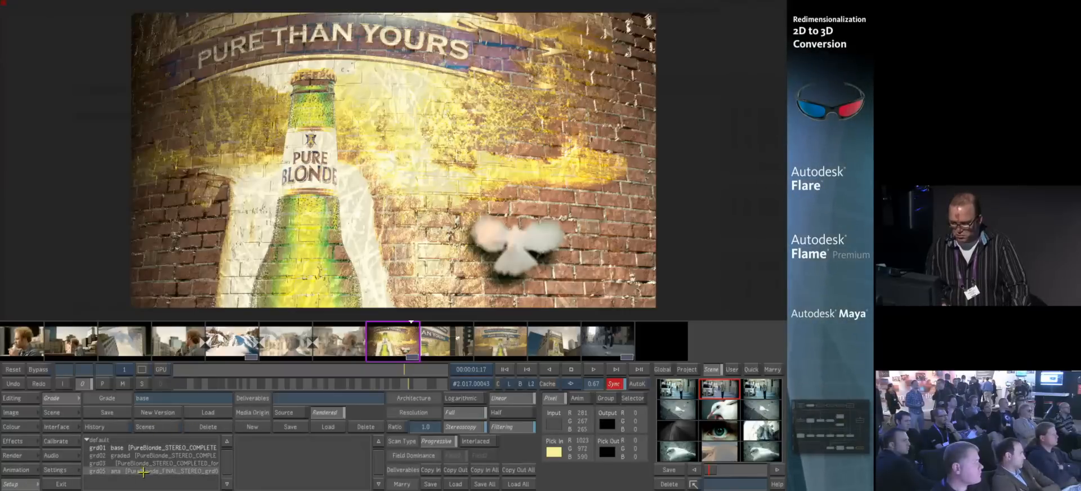
click(208, 412)
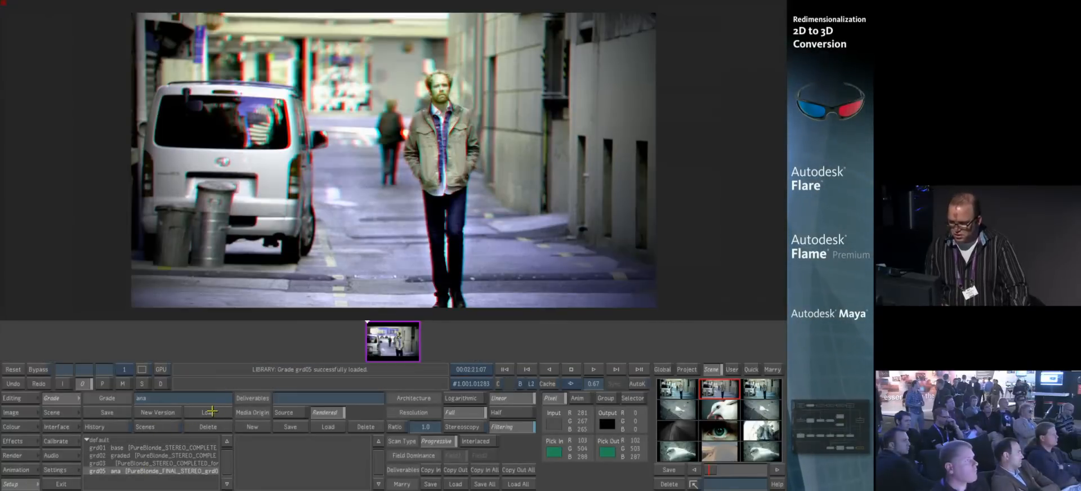
Enlarge the anaglyph street shot to fill the viewer's width and hide the interface and storyboard for presentation
drag(598, 383, 616, 382)
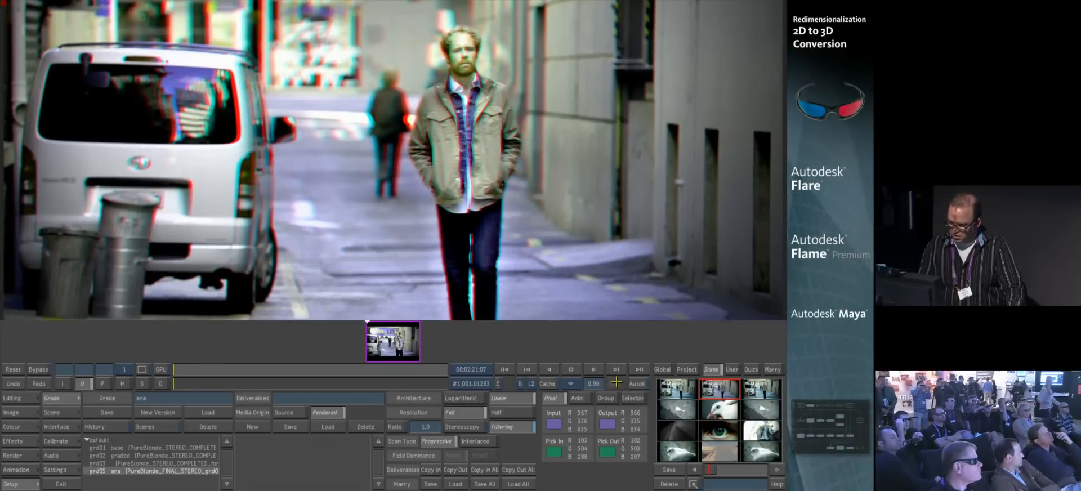
key(Escape)
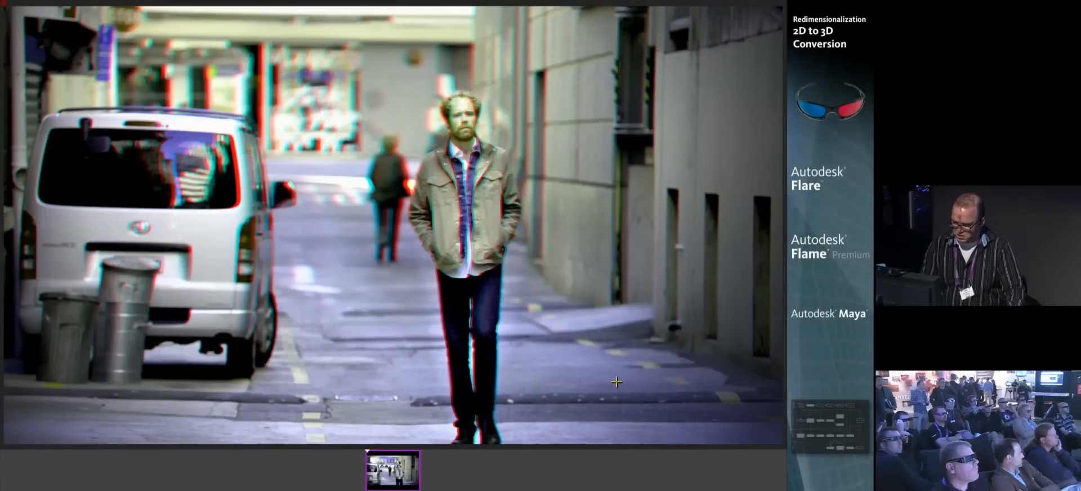
key(s)
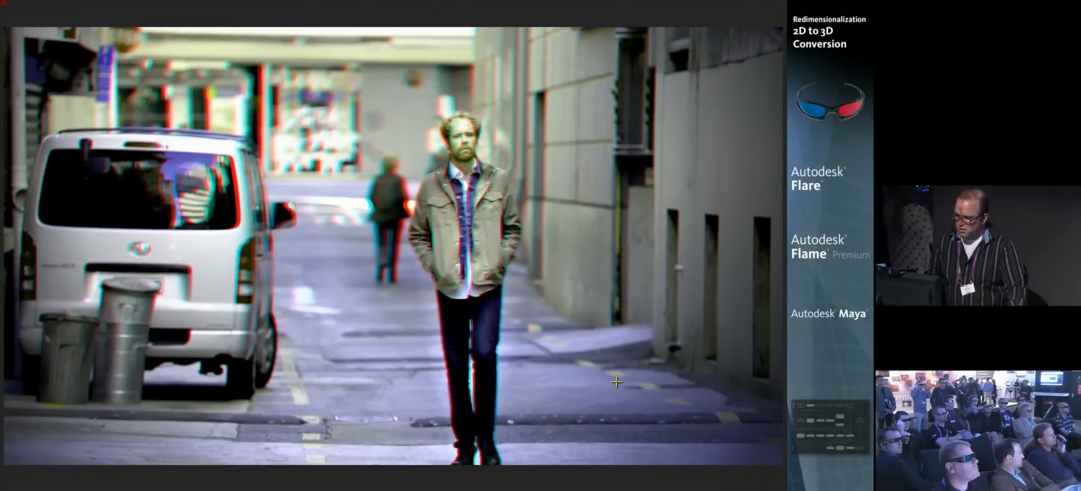